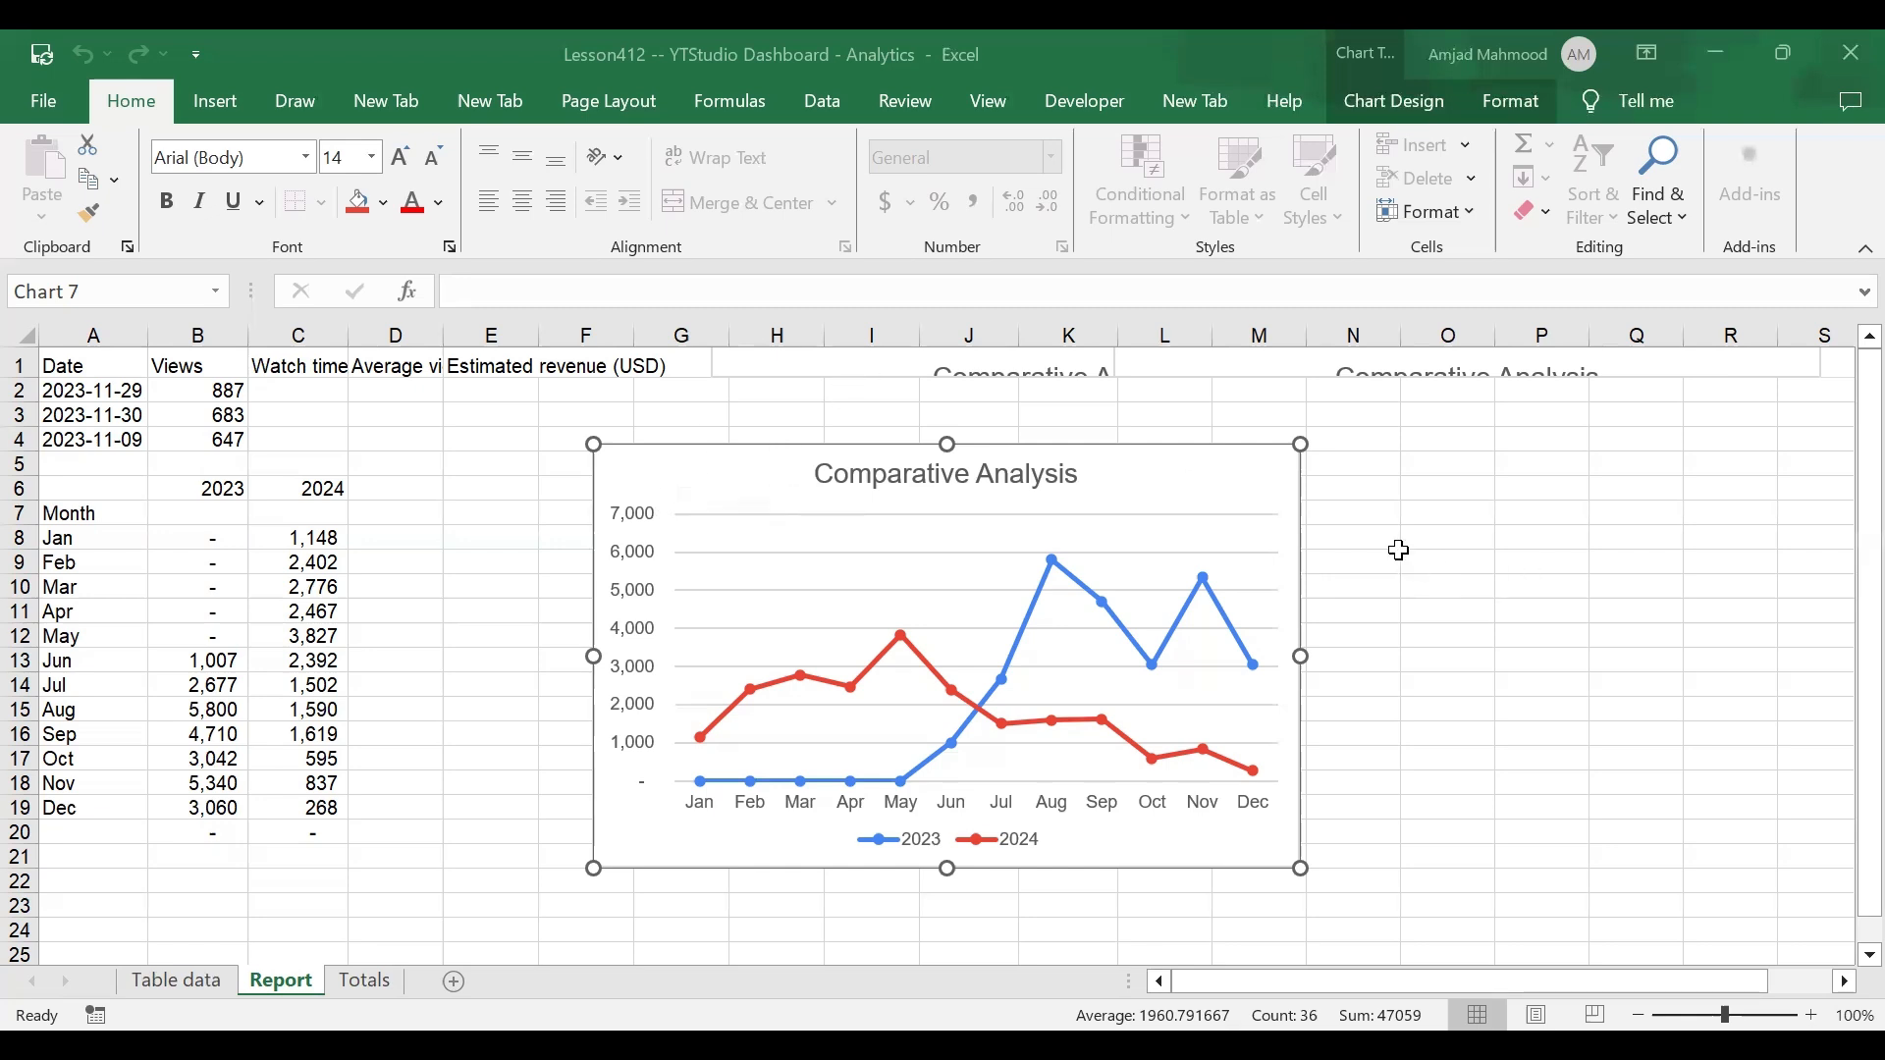
# Step: Move the Comparative Analysis chart beside the monthly table and delete the collapsed leftover chart starting at column H in row 1
pyautogui.click(922, 484)
pyautogui.click(427, 462)
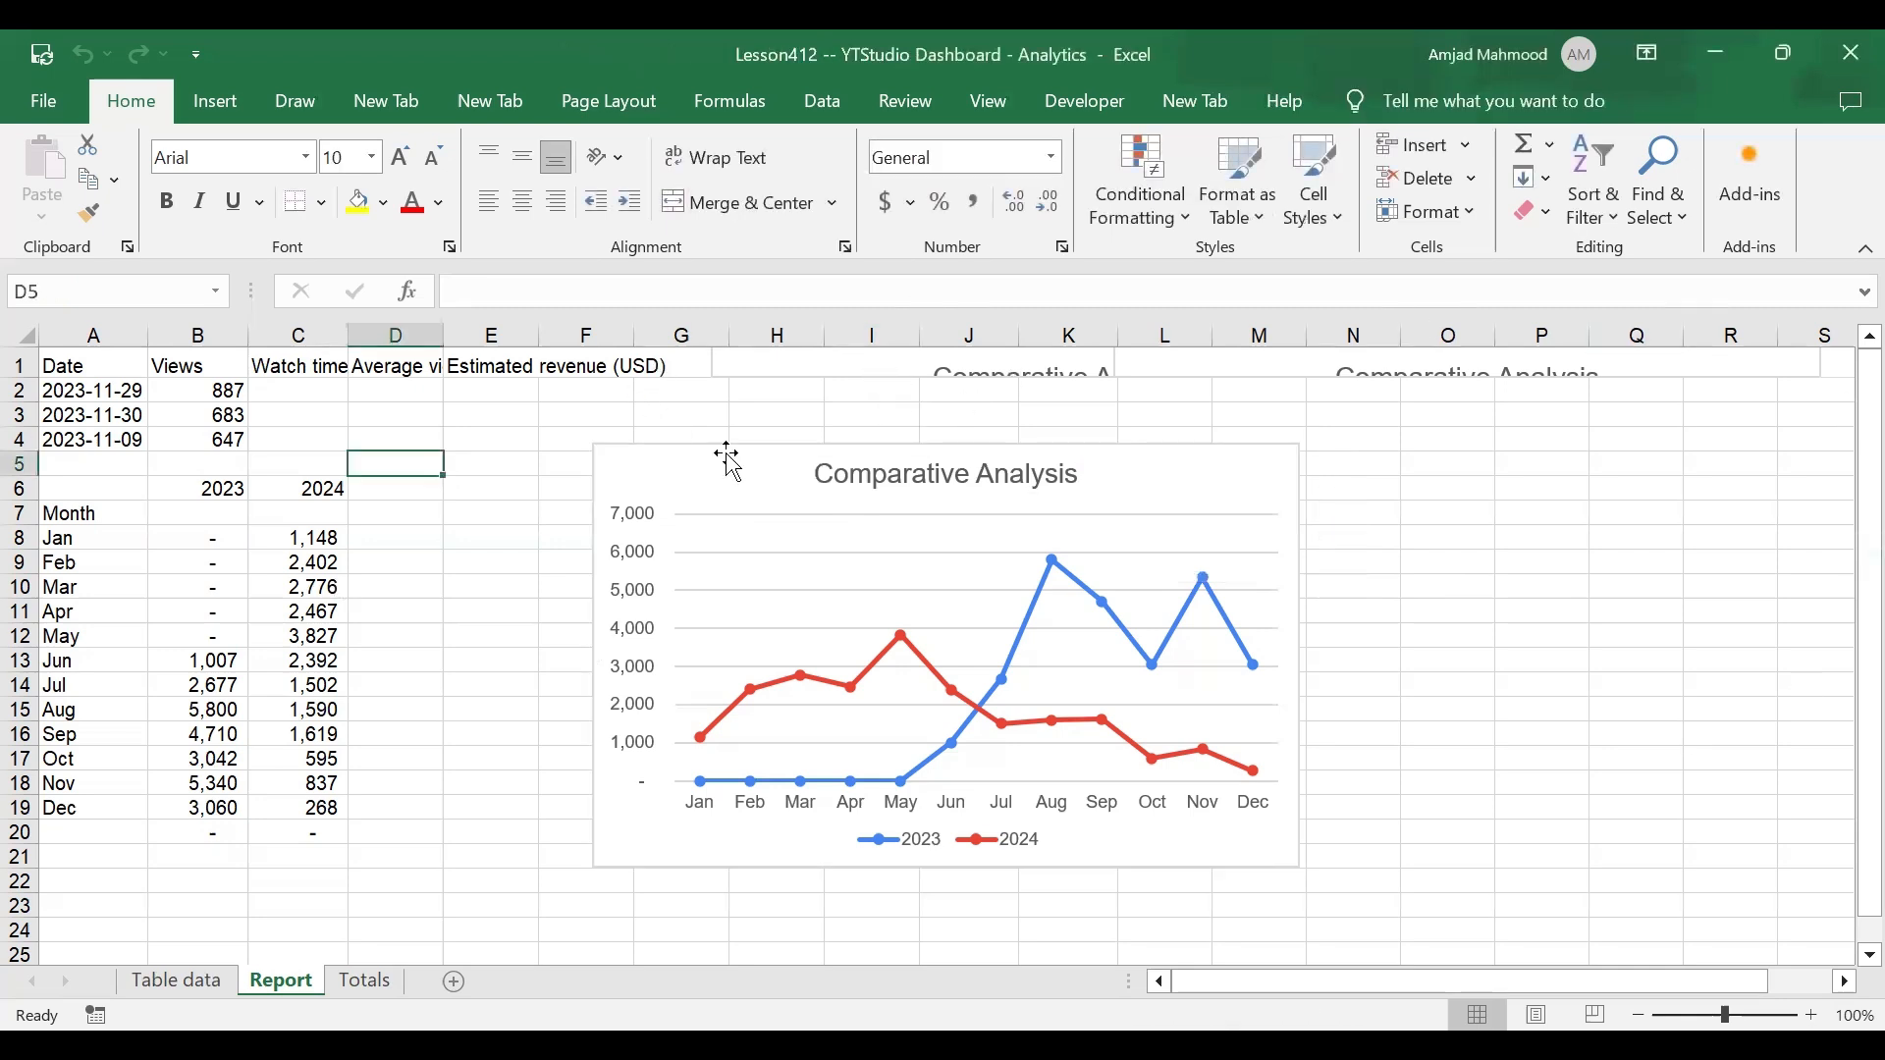
pyautogui.moveTo(729, 453); pyautogui.dragTo(564, 455)
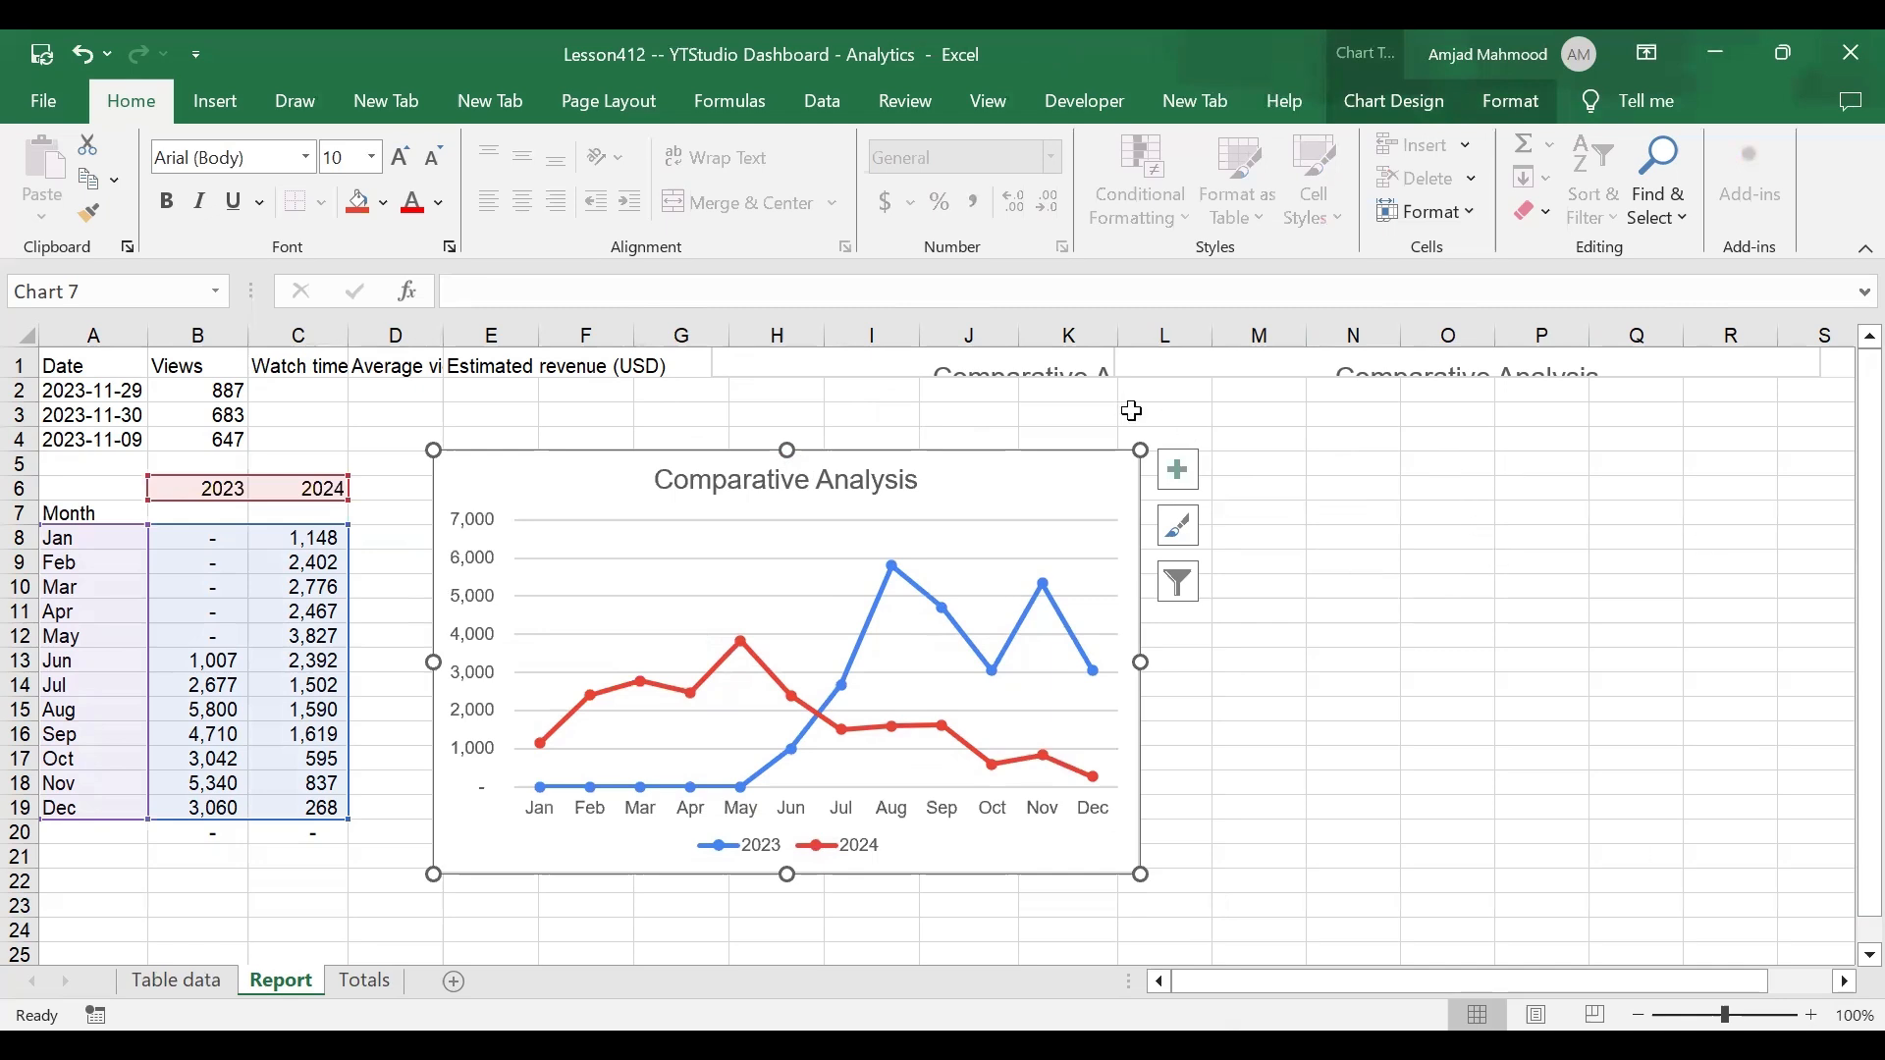
pyautogui.click(801, 378)
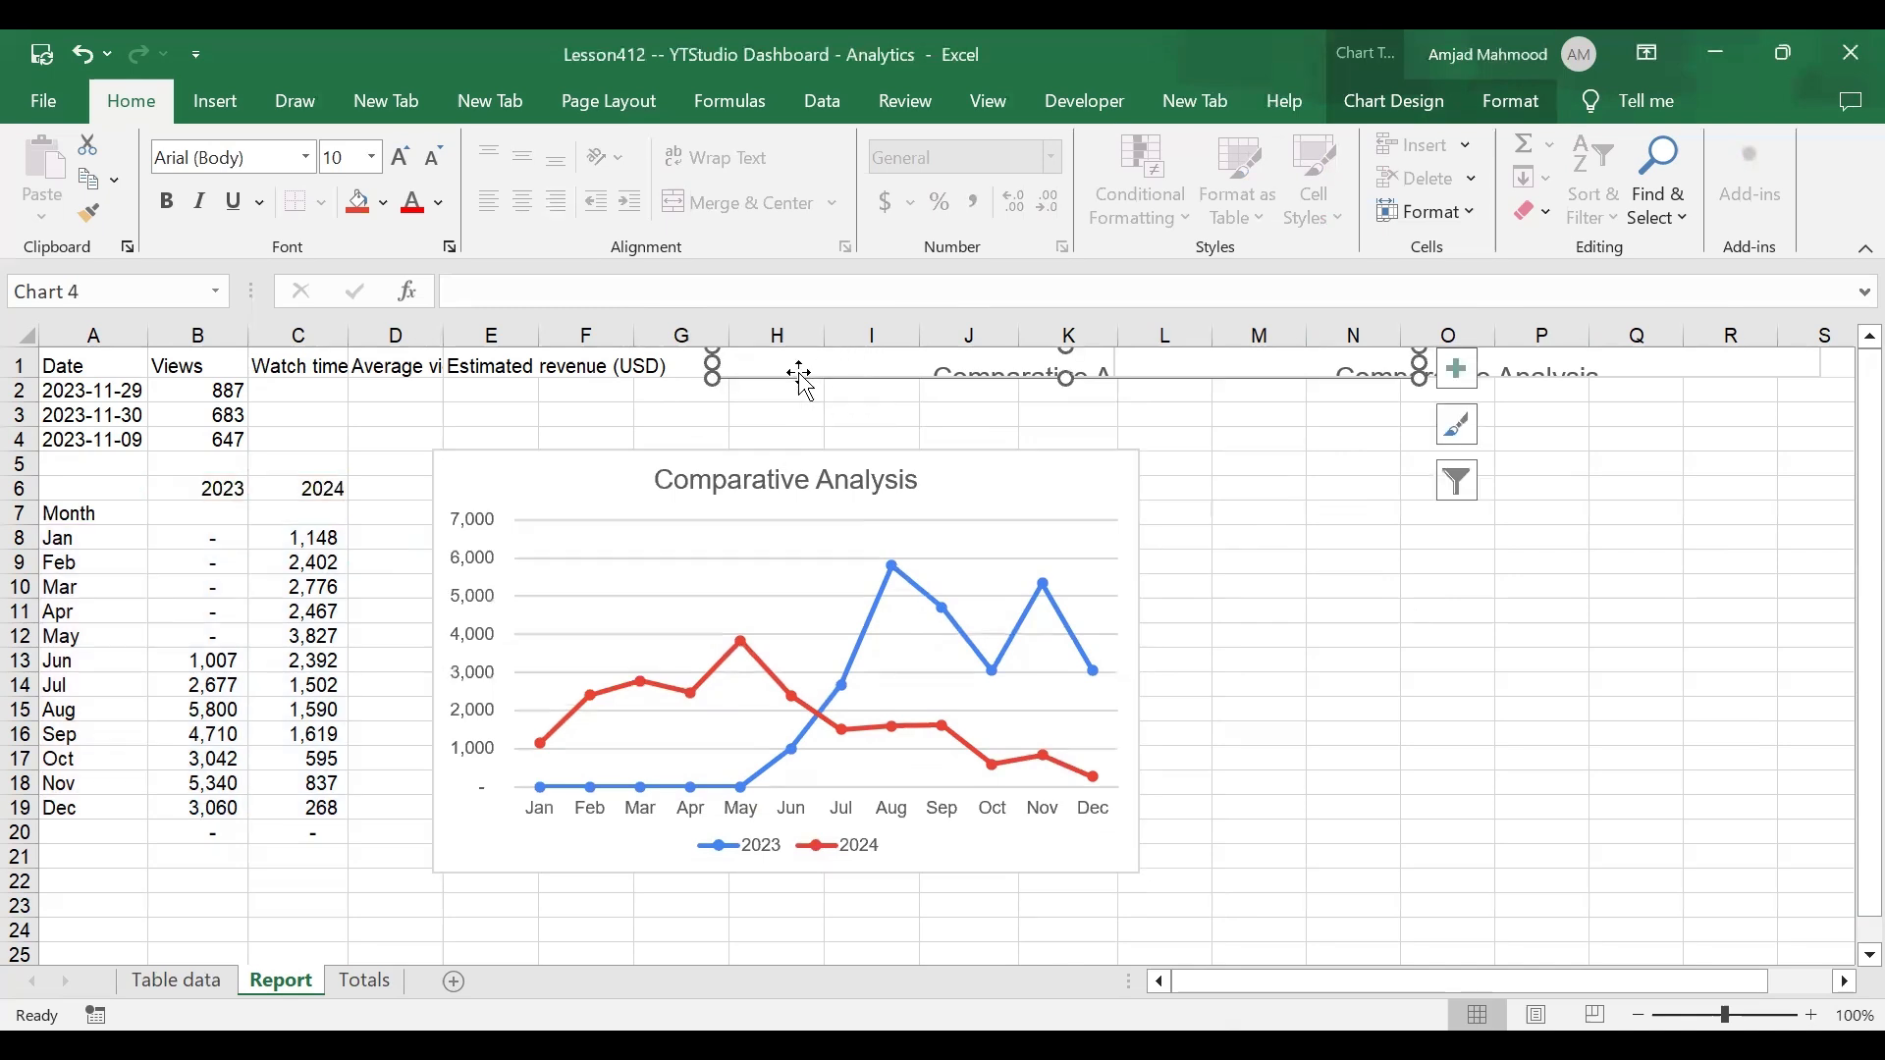
pyautogui.press('Escape')
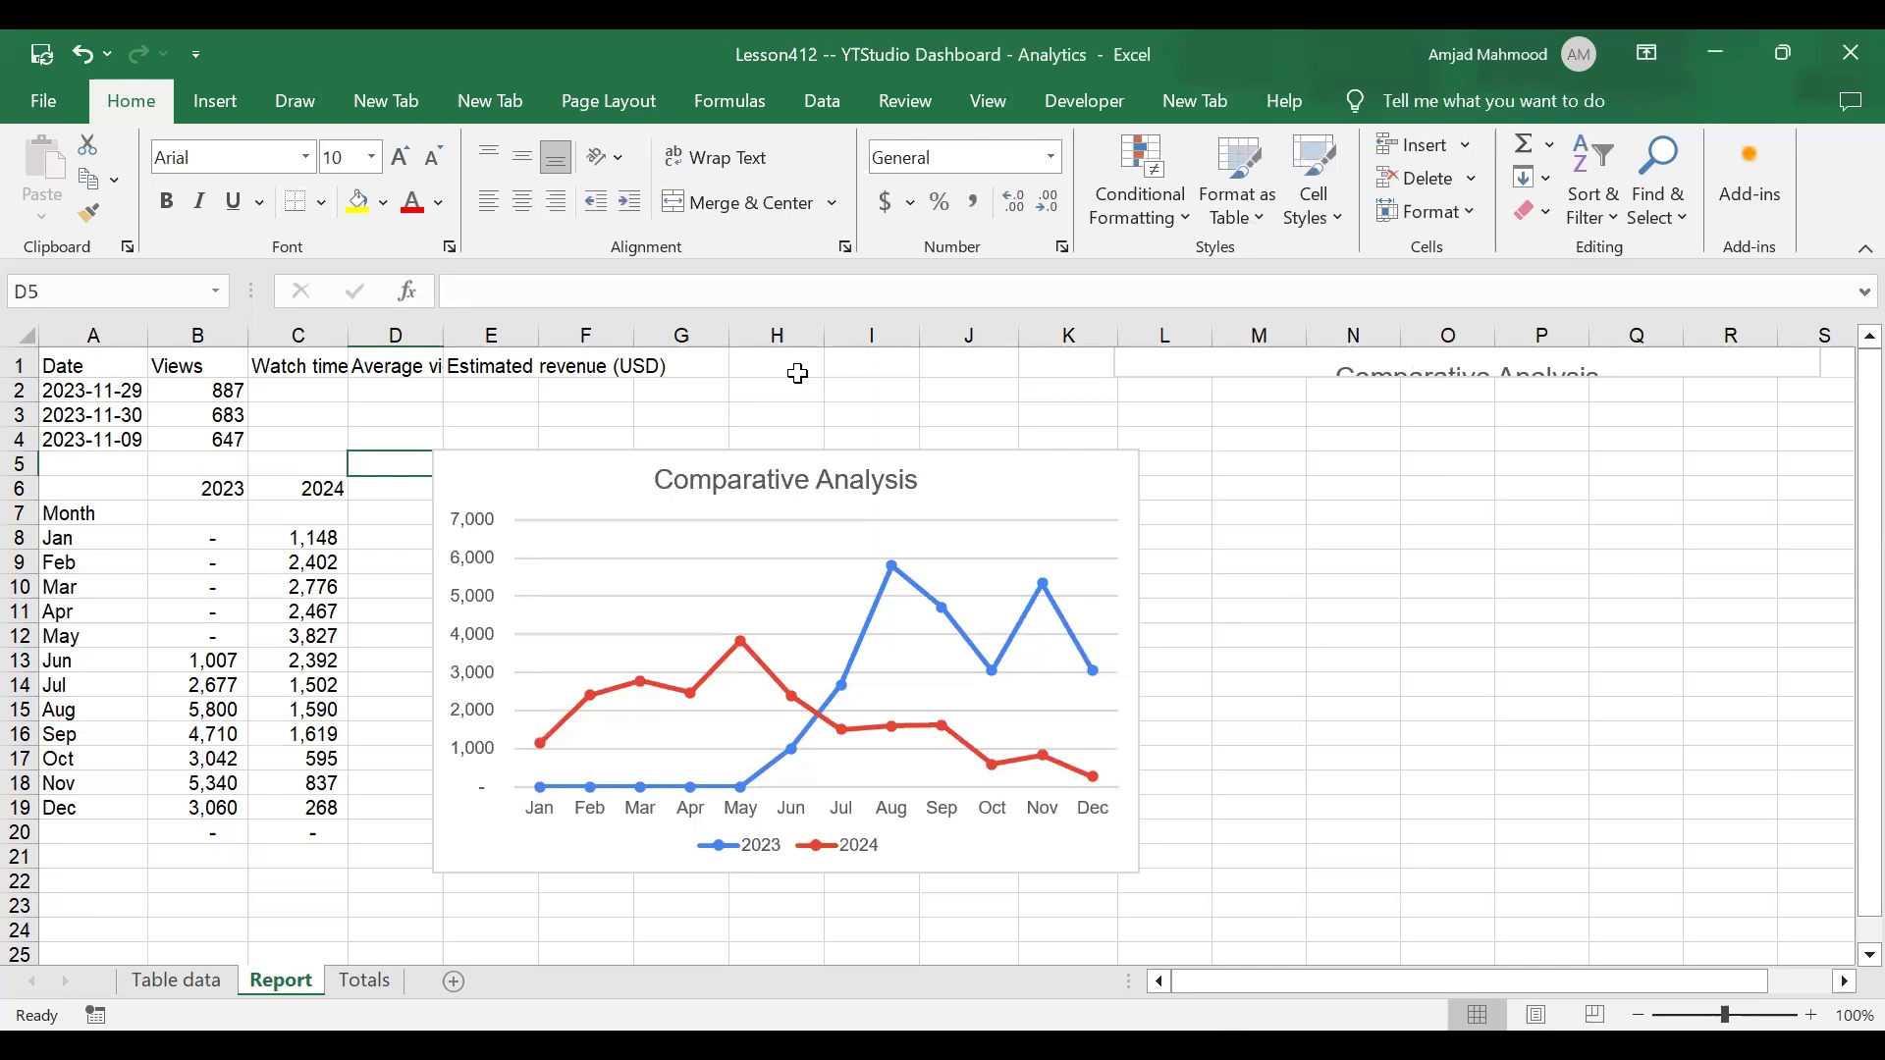
# Step: Move the Comparative Analysis chart up to row 1 around columns H to N, and rerun the Report sheet's activation macro via Table data
pyautogui.click(1131, 371)
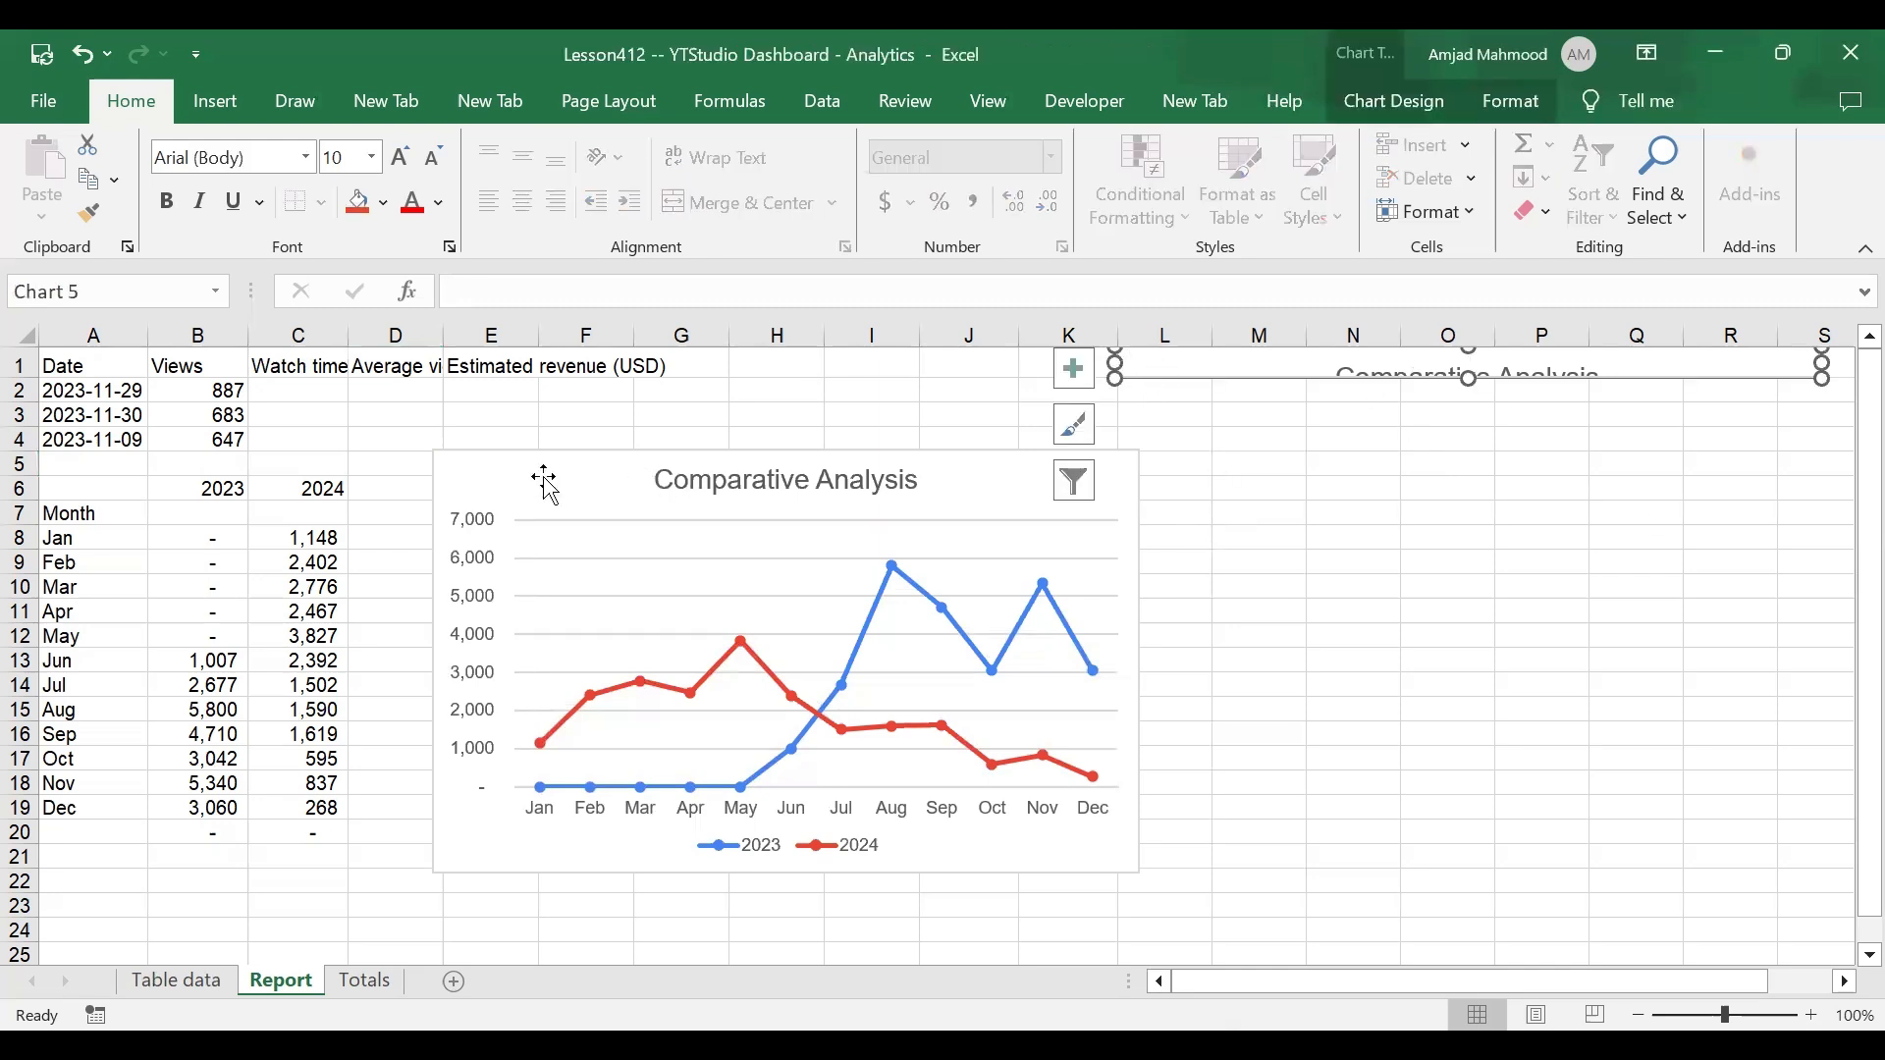
pyautogui.moveTo(469, 483); pyautogui.dragTo(737, 382)
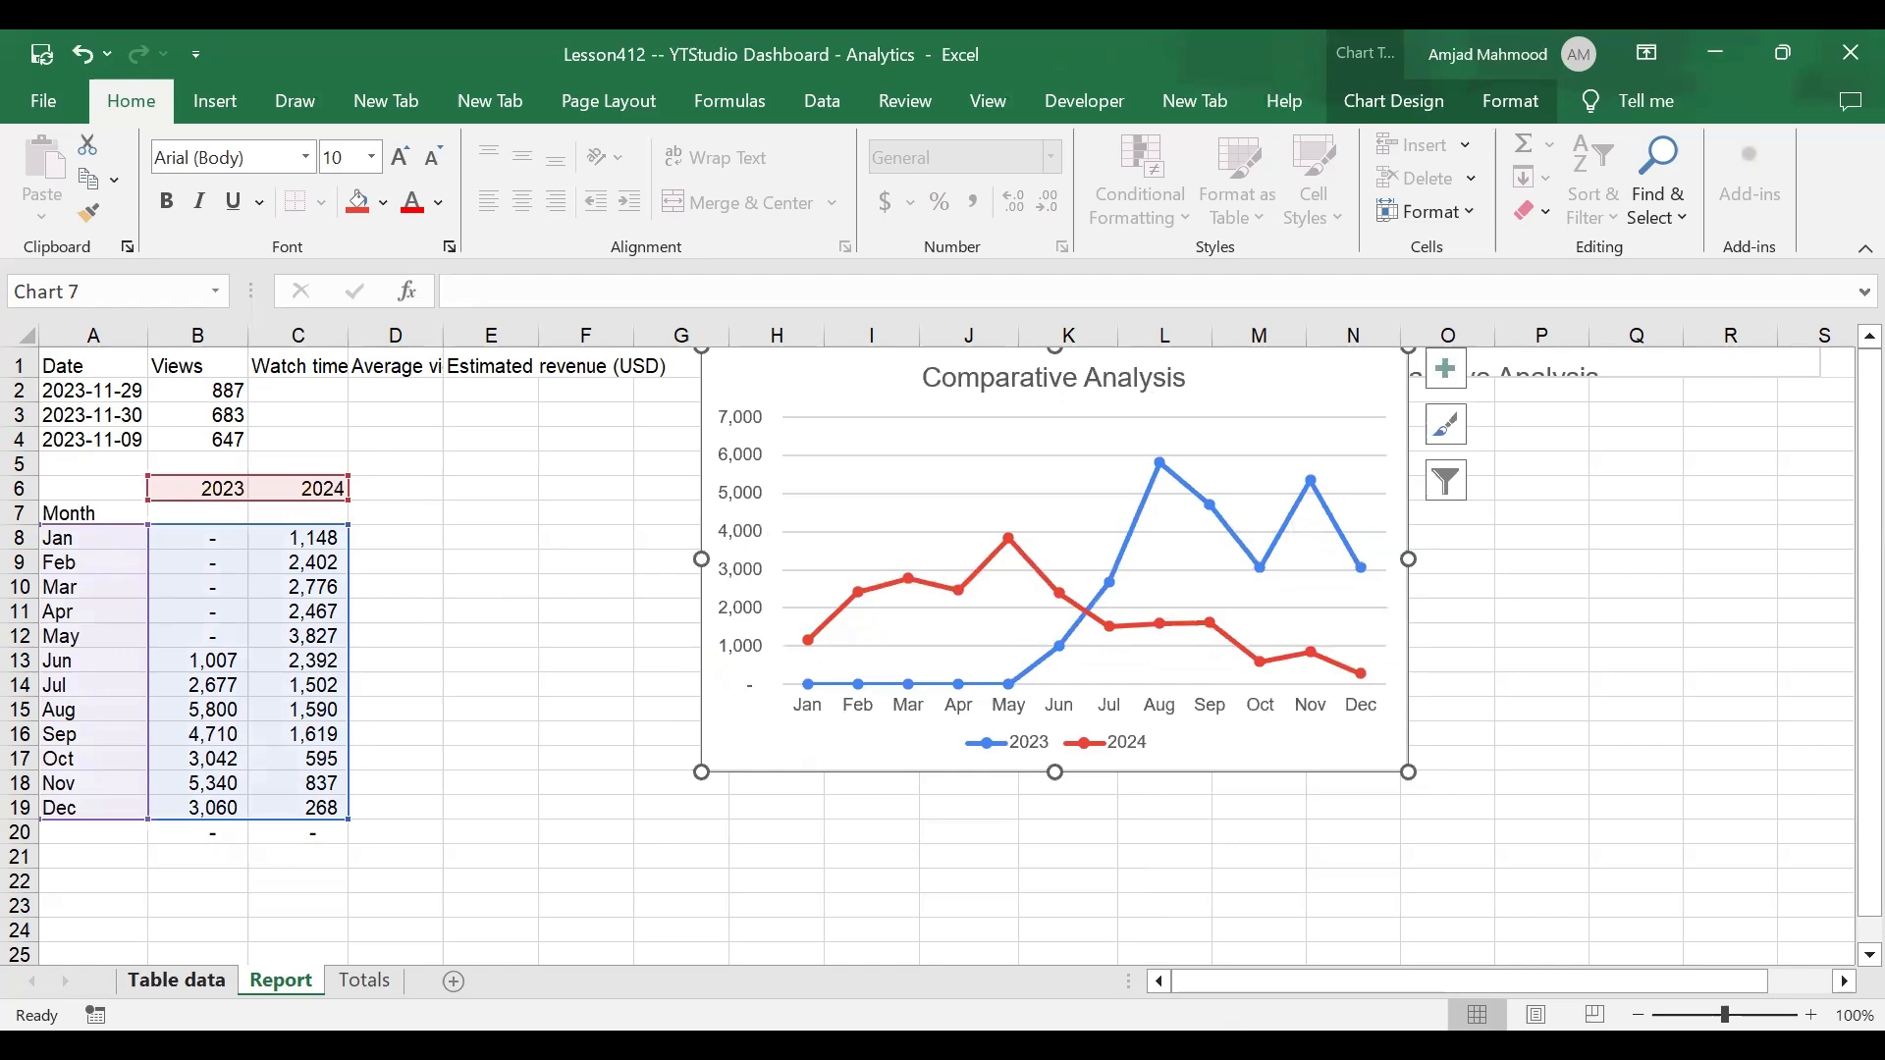
pyautogui.click(176, 980)
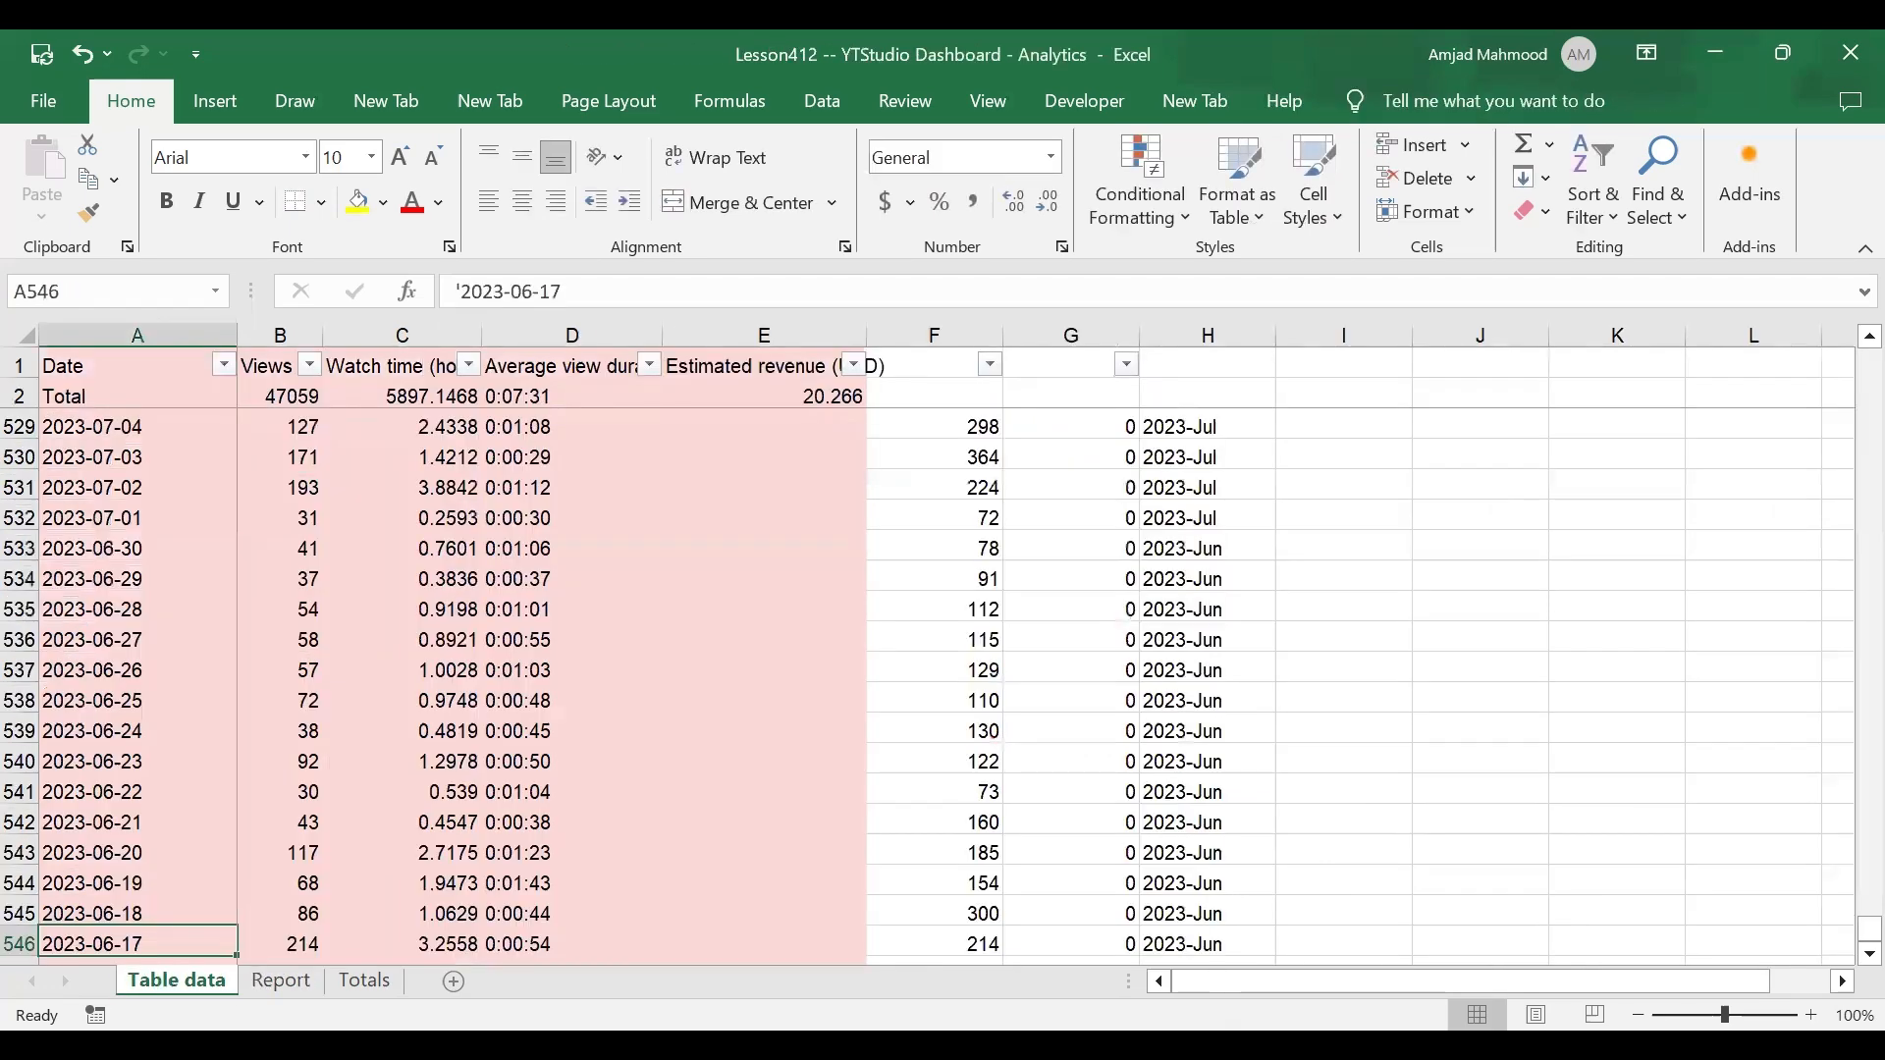
pyautogui.click(279, 978)
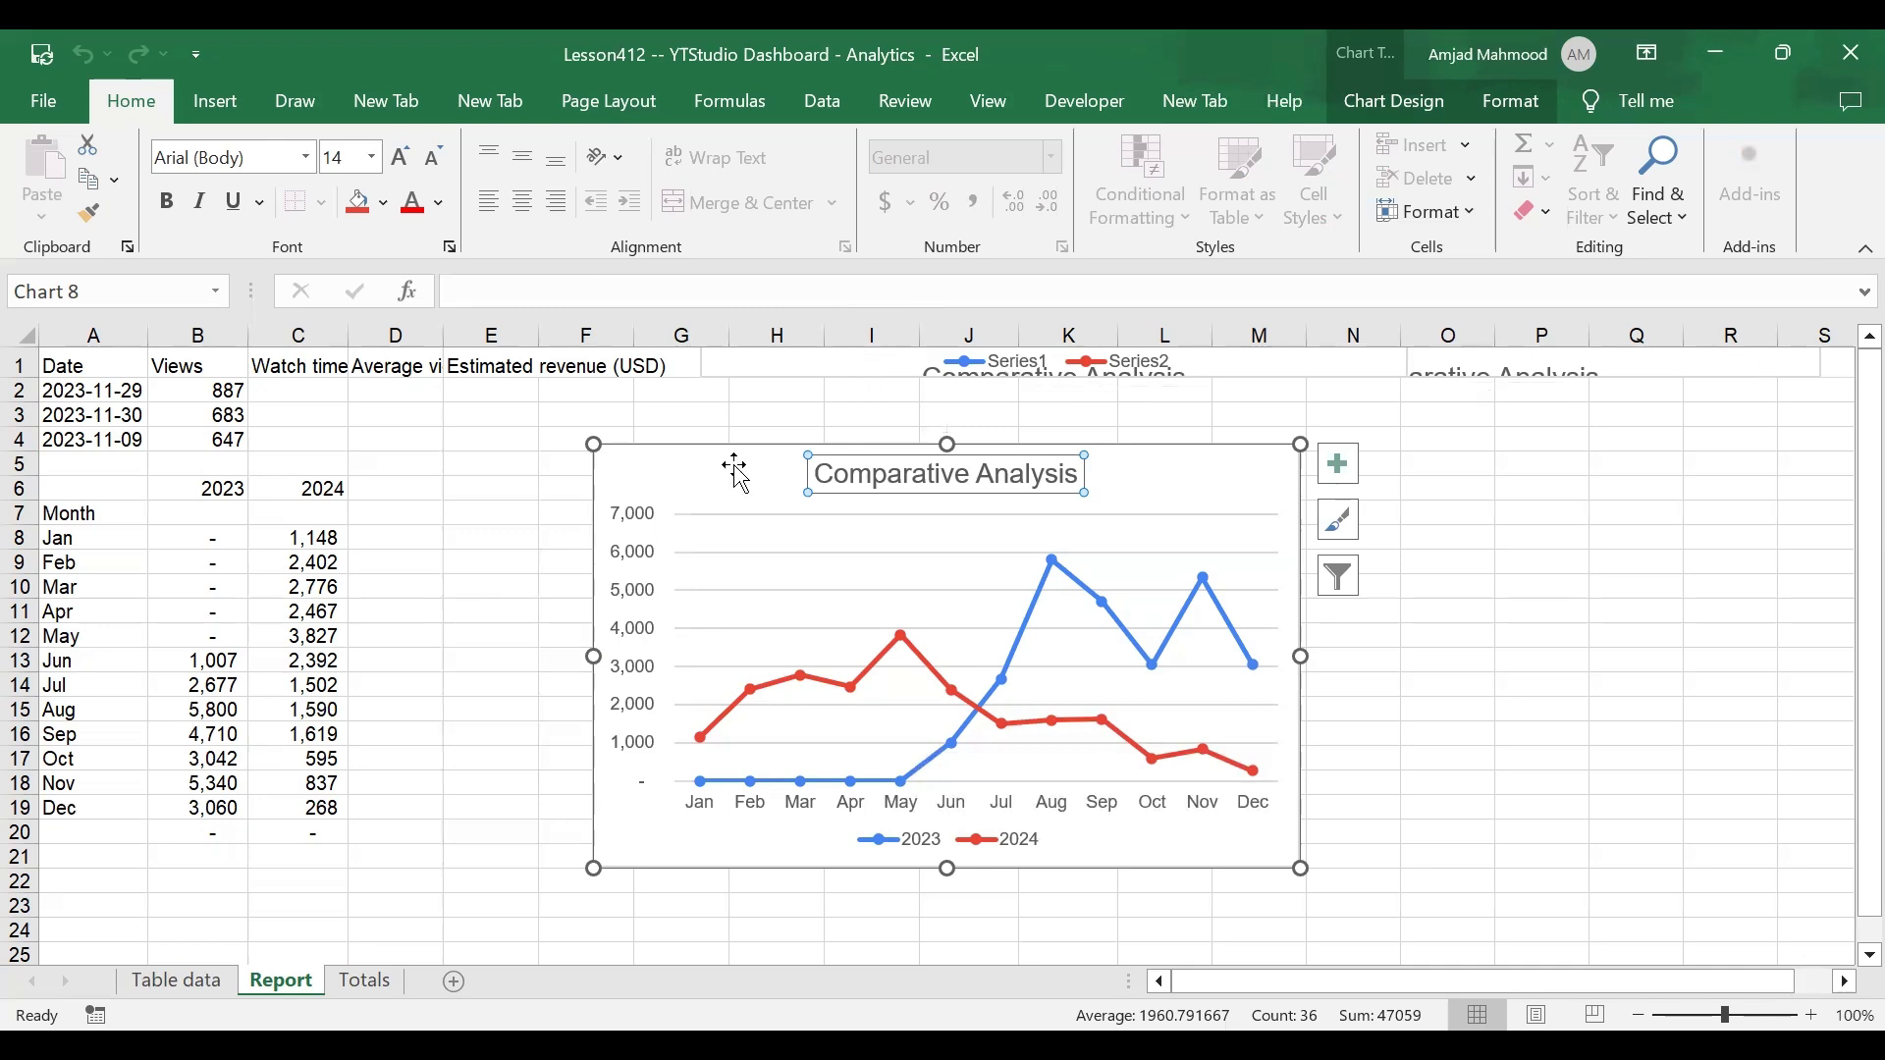
# Step: Move the newly generated chart to row 1 near column P and reactivate the Report sheet from Table data
pyautogui.click(1544, 537)
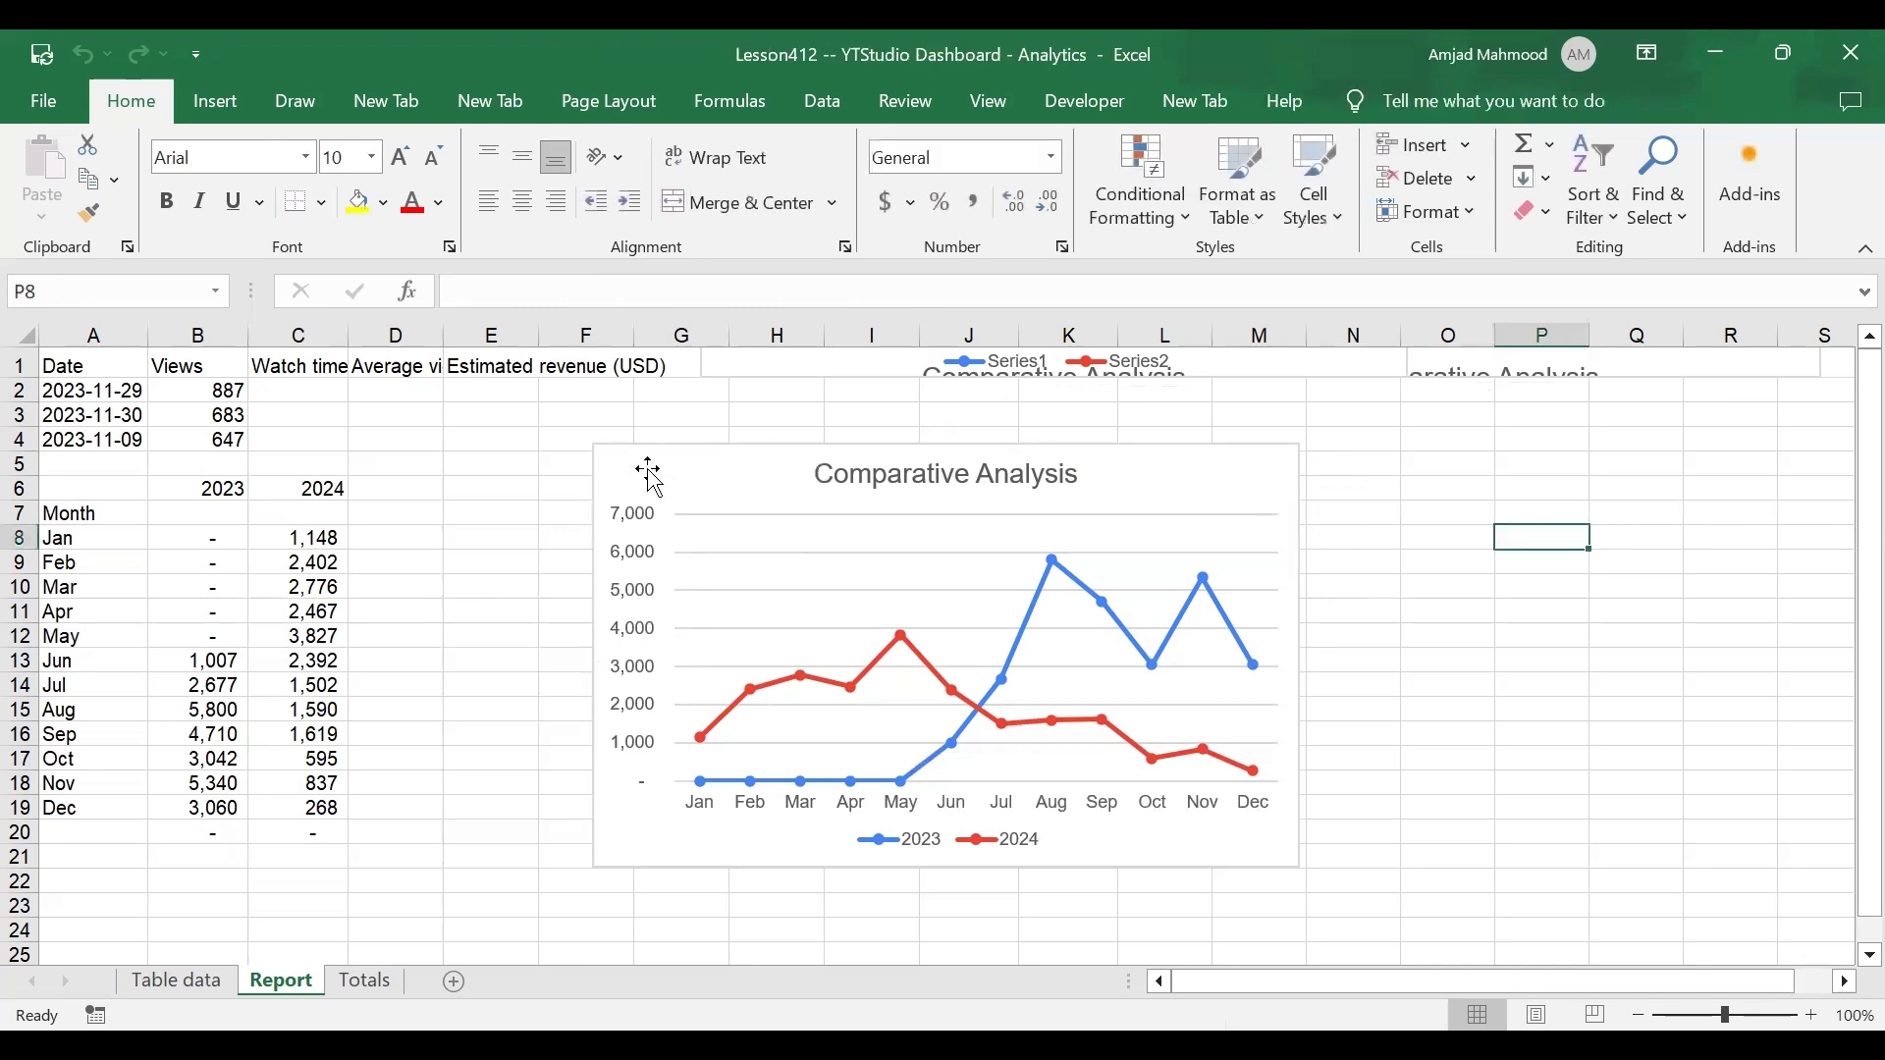
pyautogui.moveTo(636, 469); pyautogui.dragTo(1566, 375)
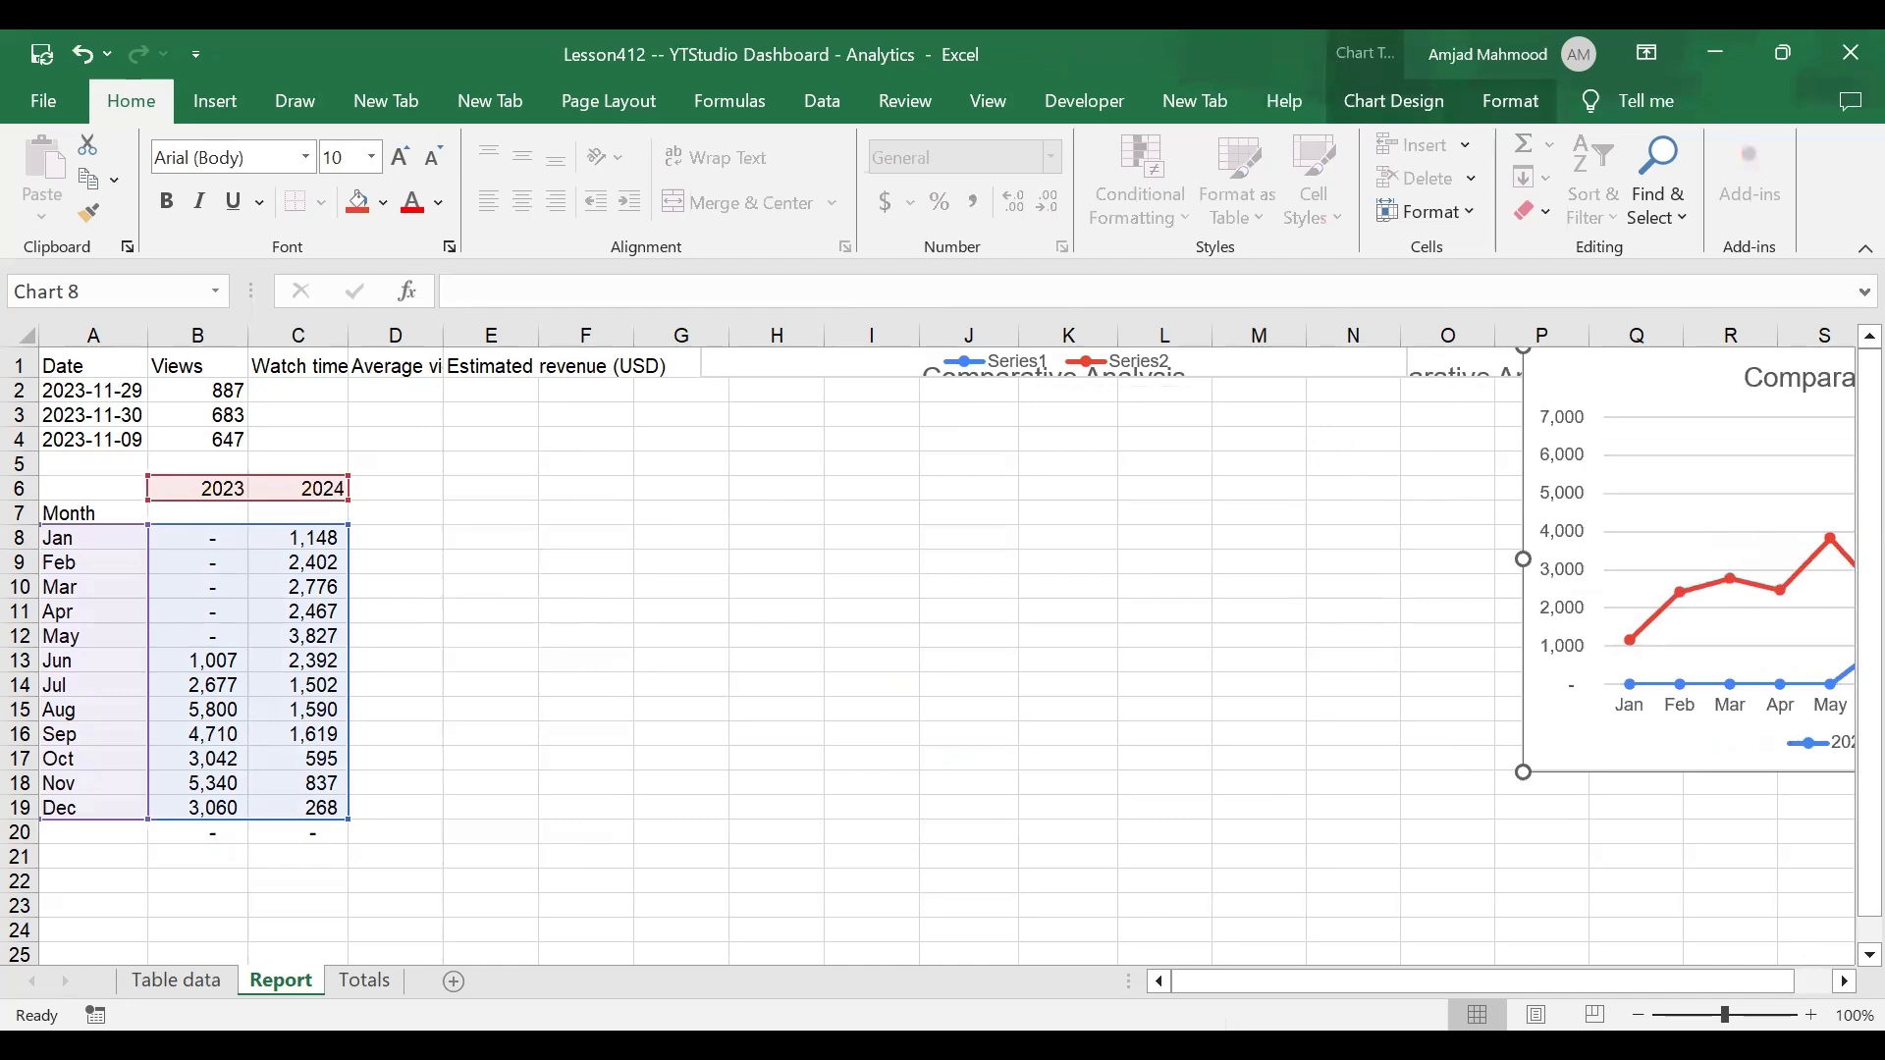
pyautogui.click(176, 980)
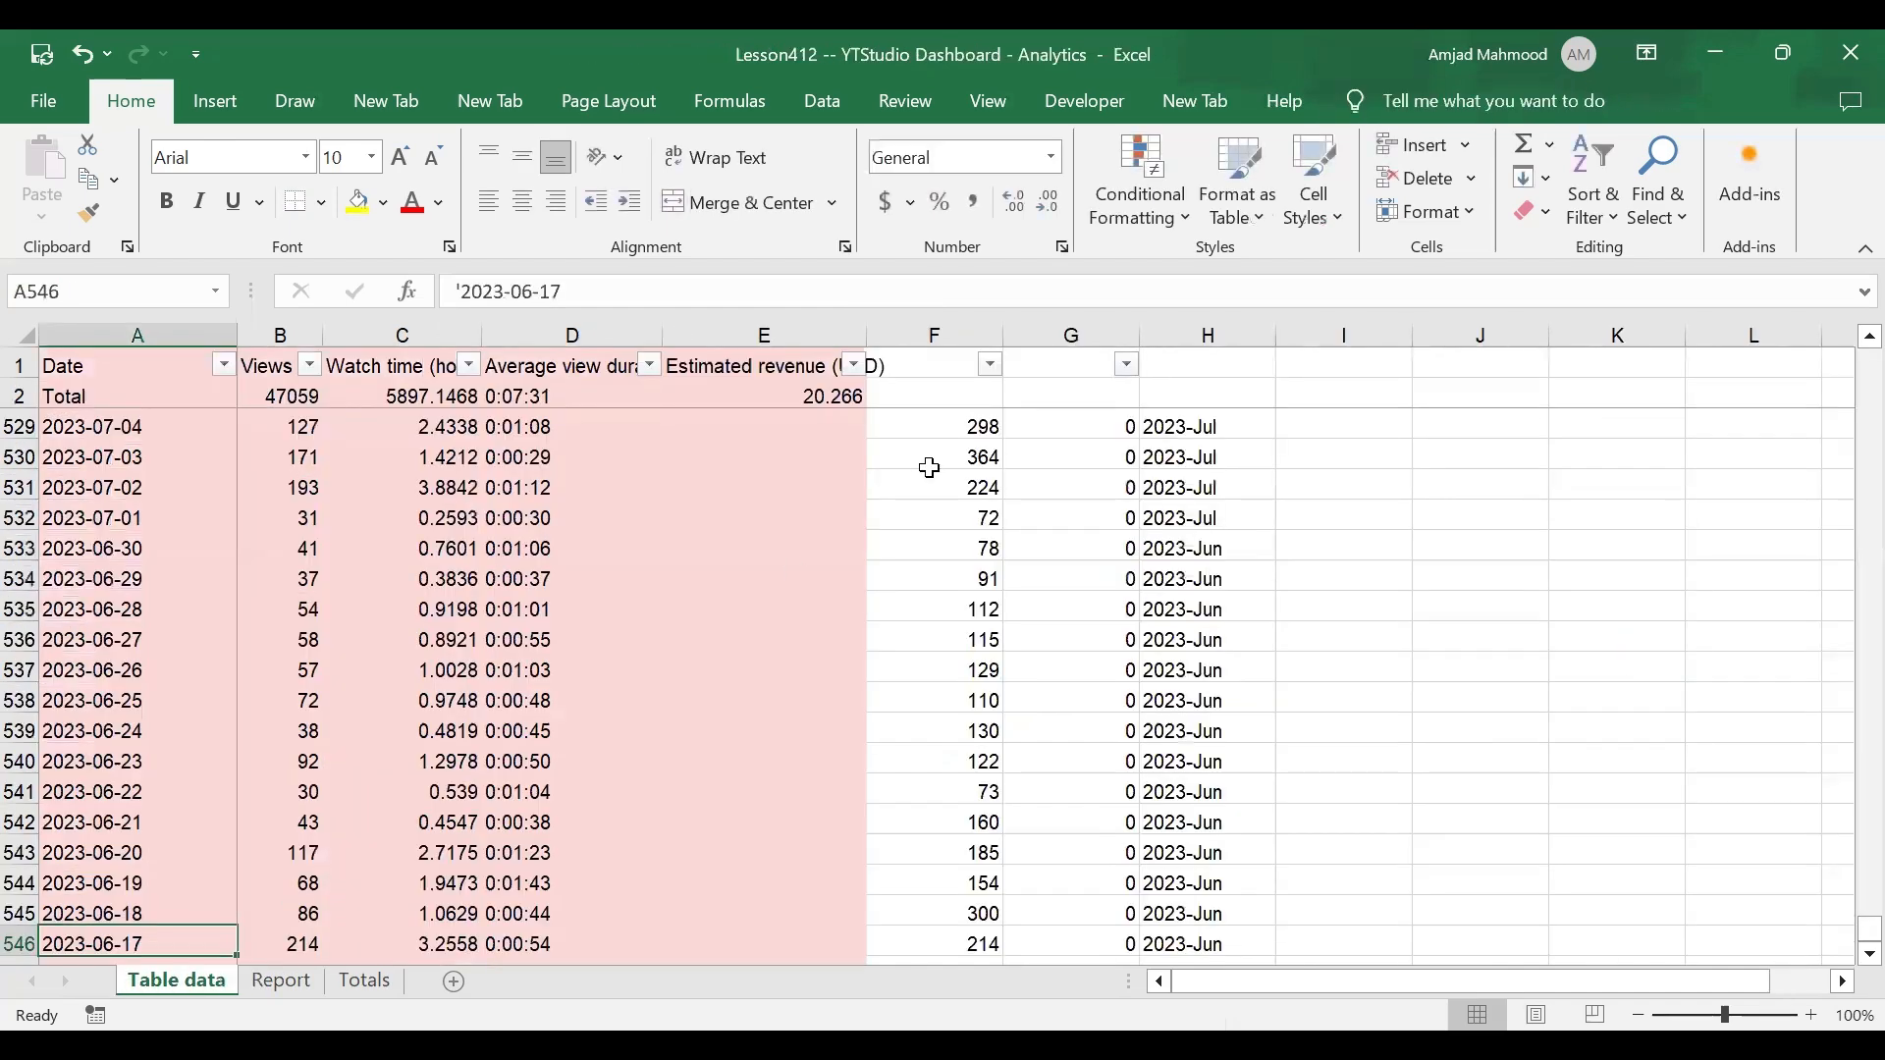
pyautogui.click(278, 977)
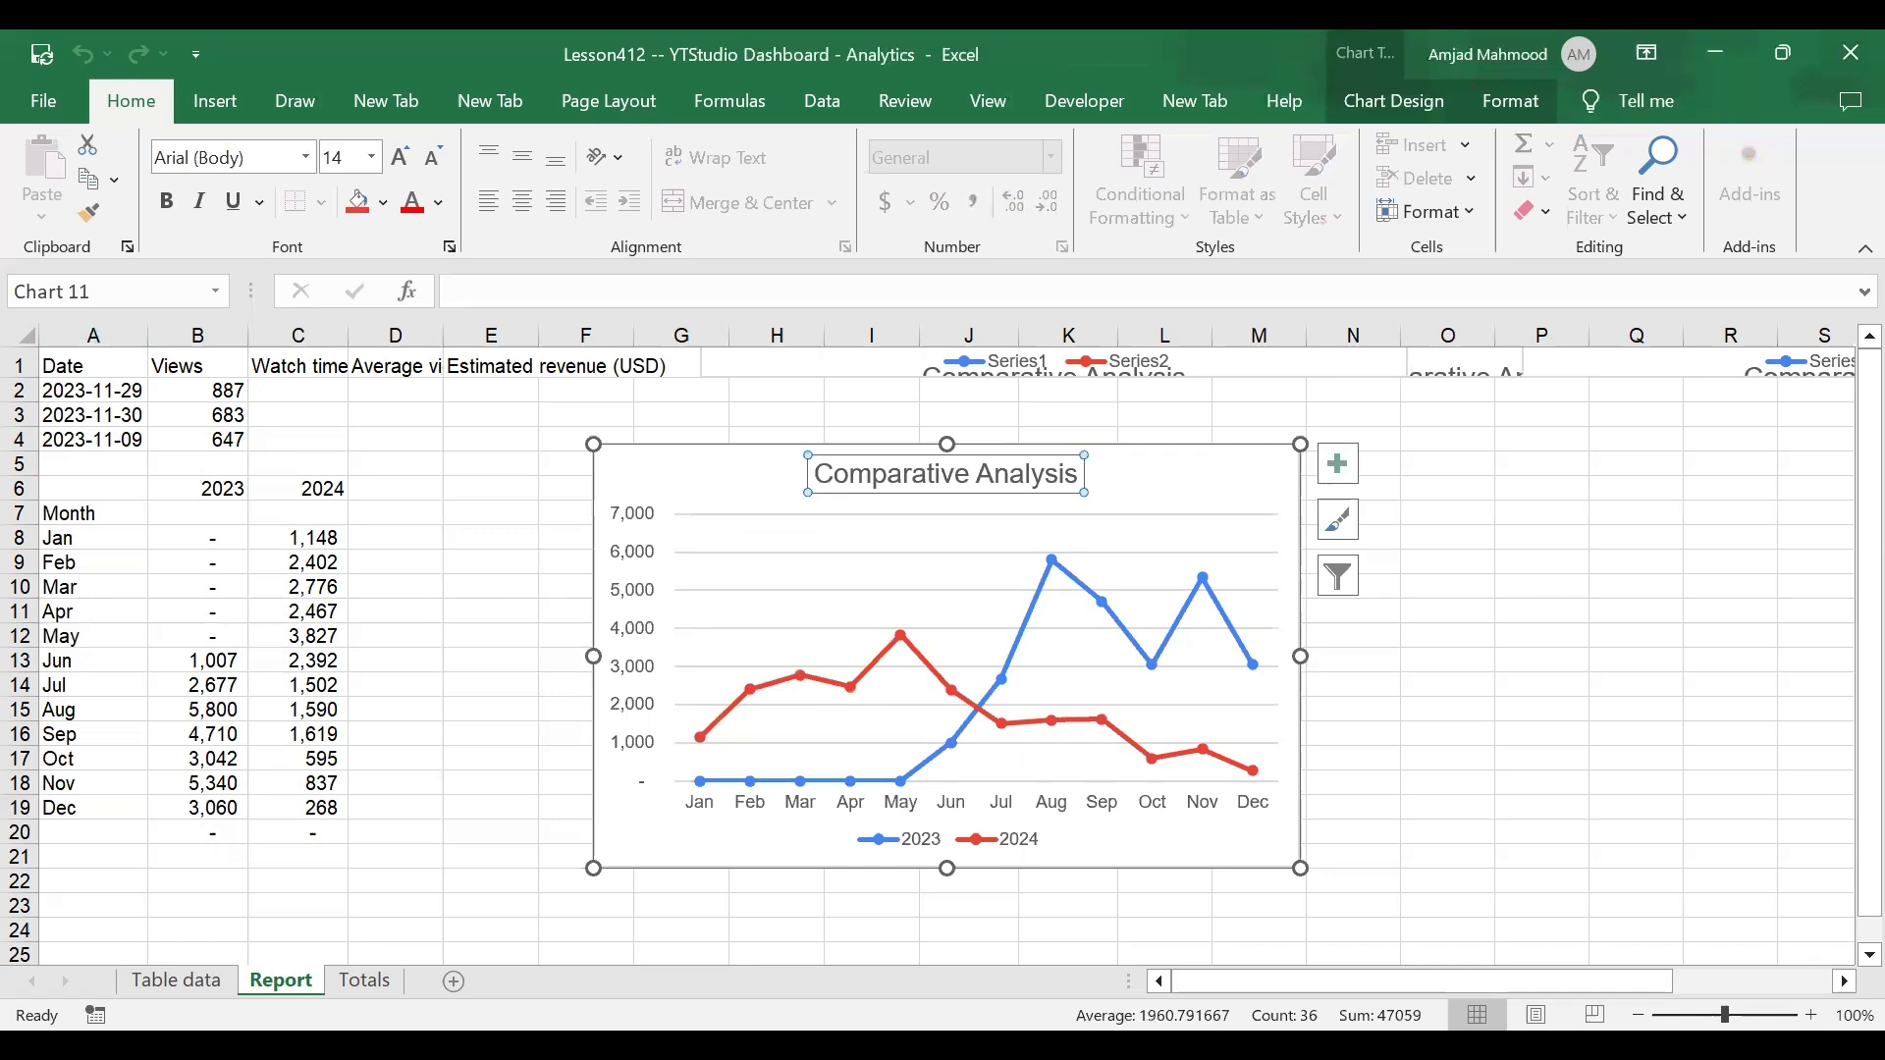
# Step: In the Report sheet's code, add a "For Each shp In ActiveSheet.Shapes" loop closed by "Next" at the start of Worksheet_Activate
pyautogui.rightClick(275, 981)
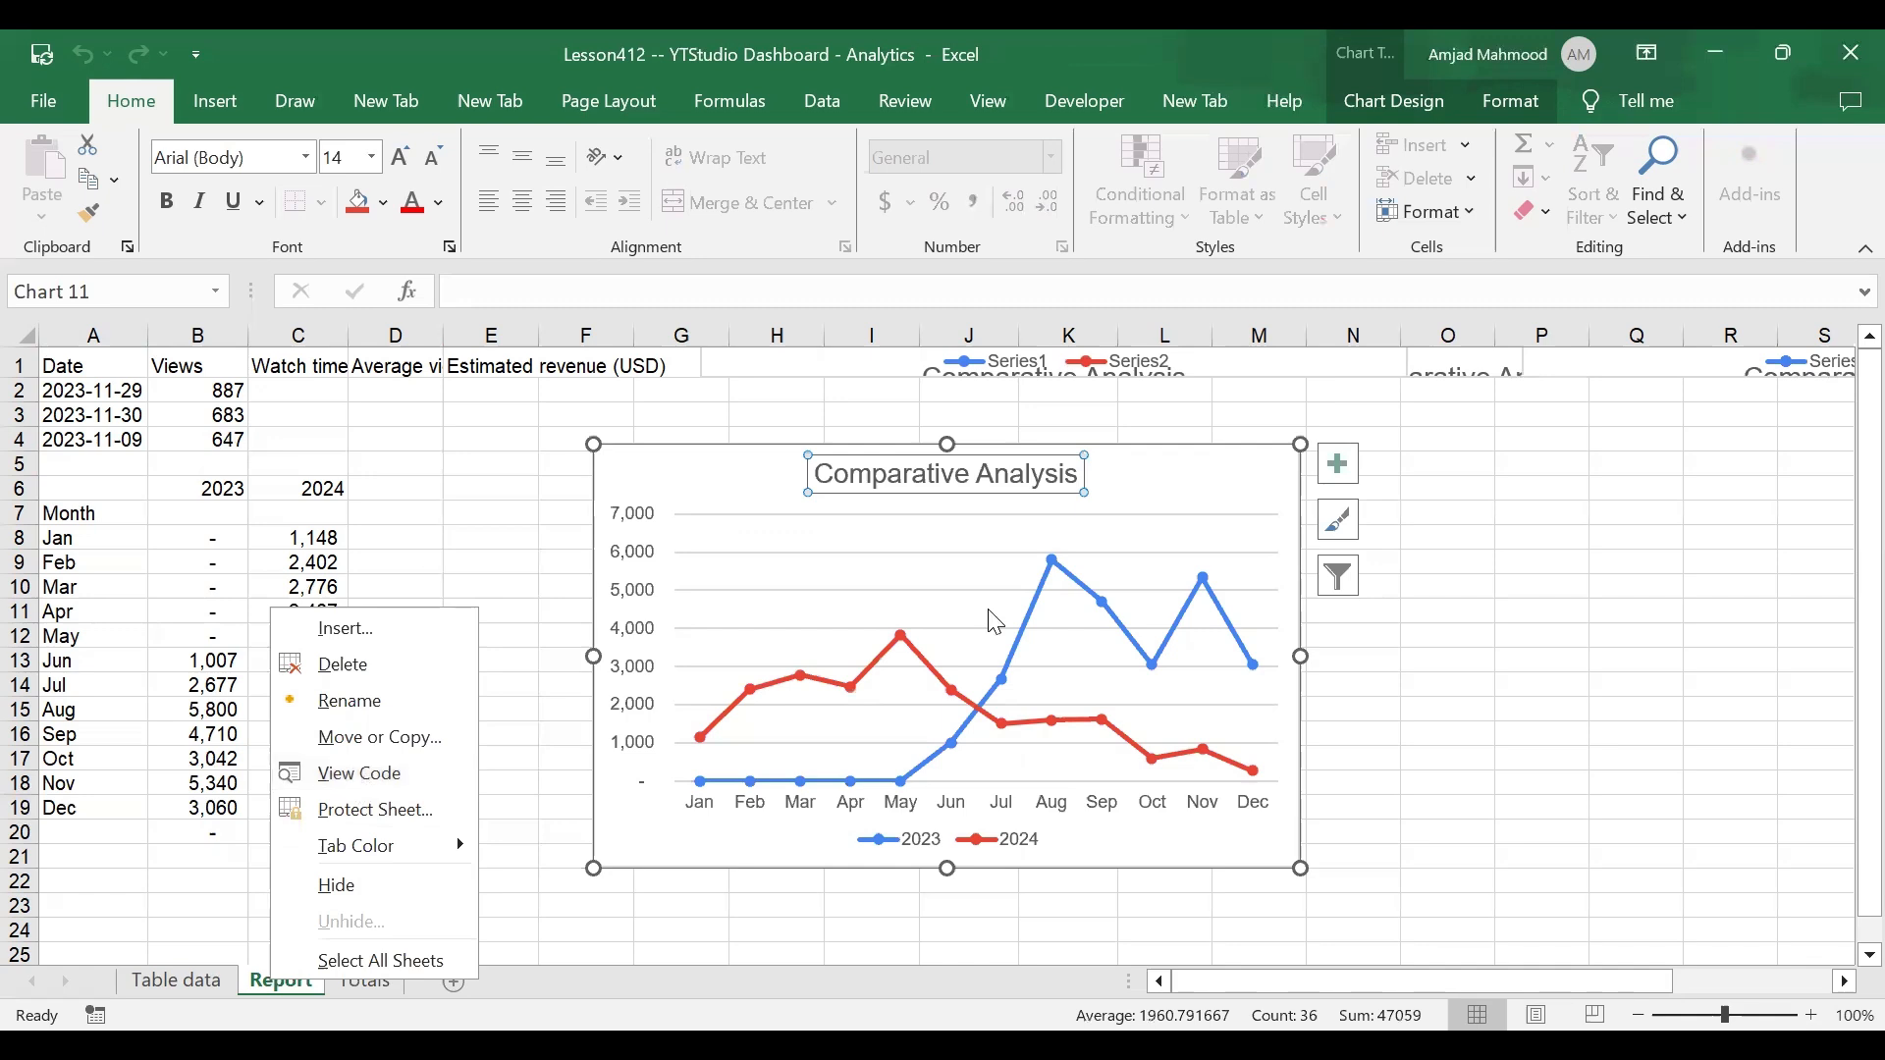
pyautogui.click(366, 777)
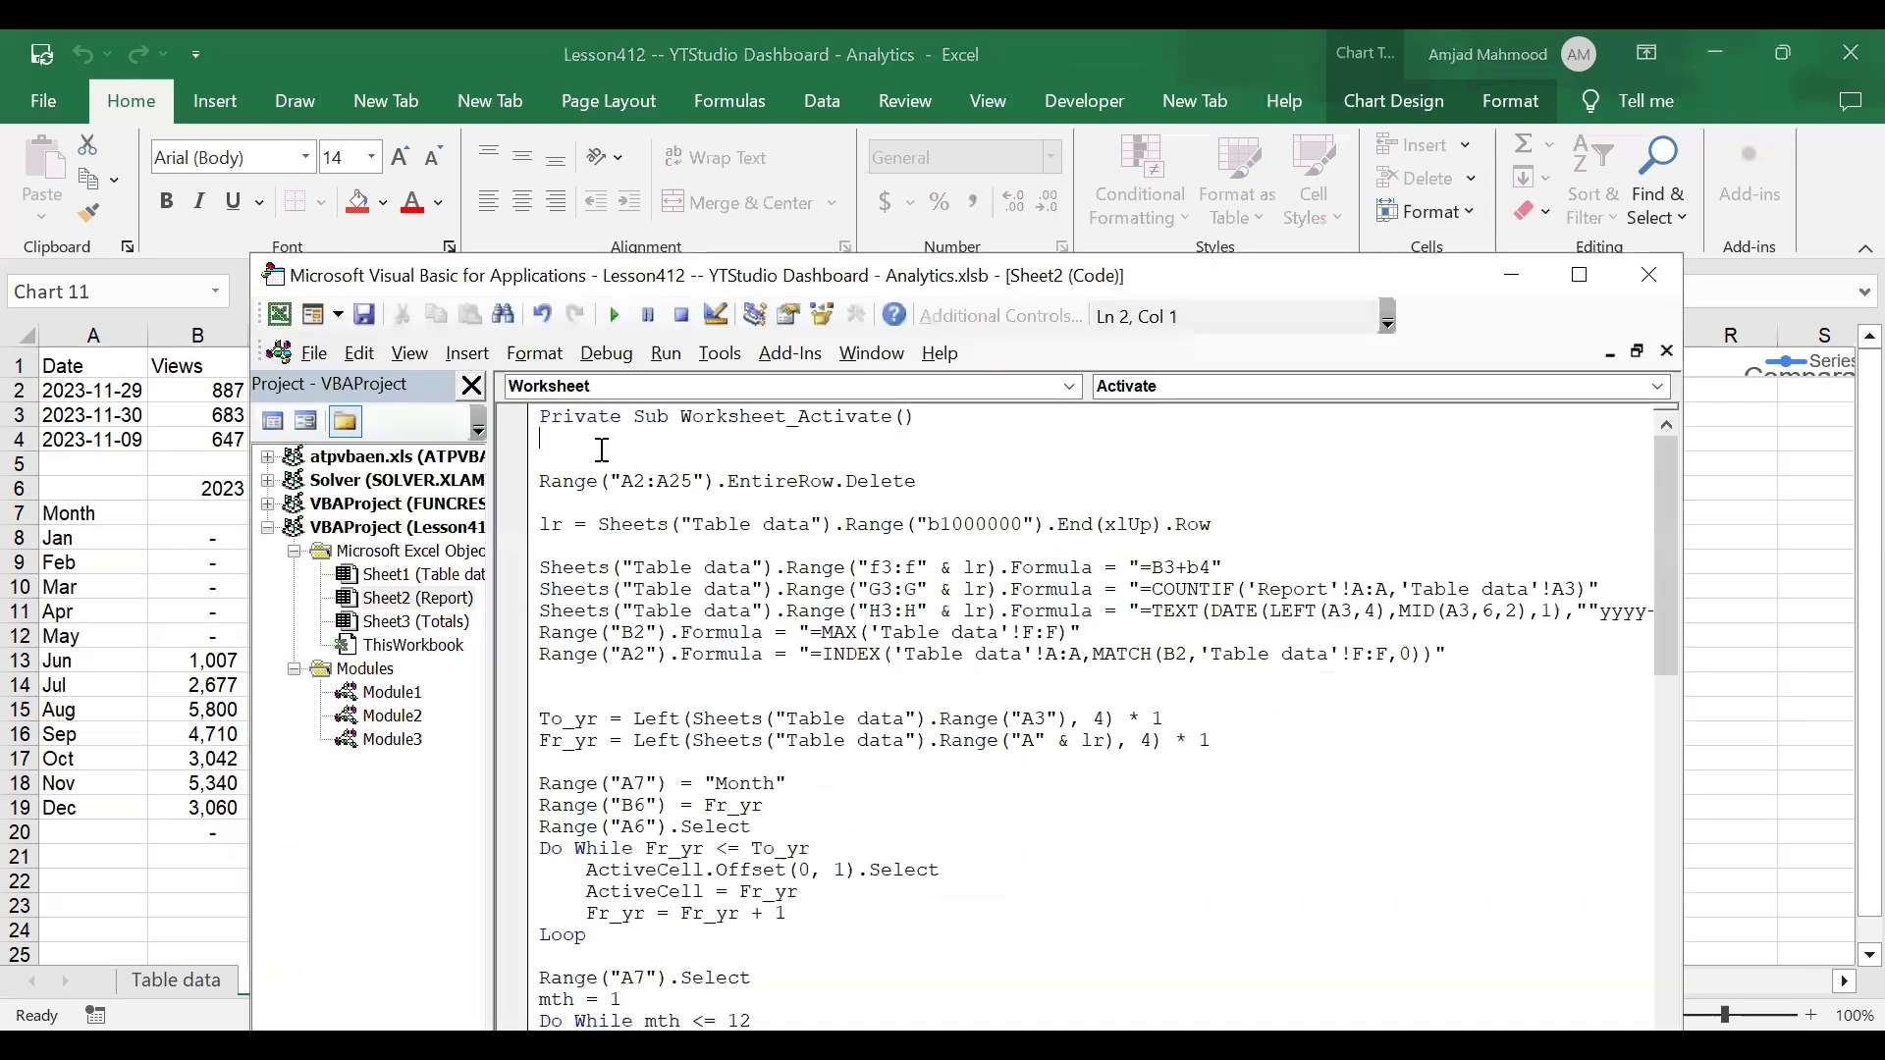
pyautogui.press('Return')
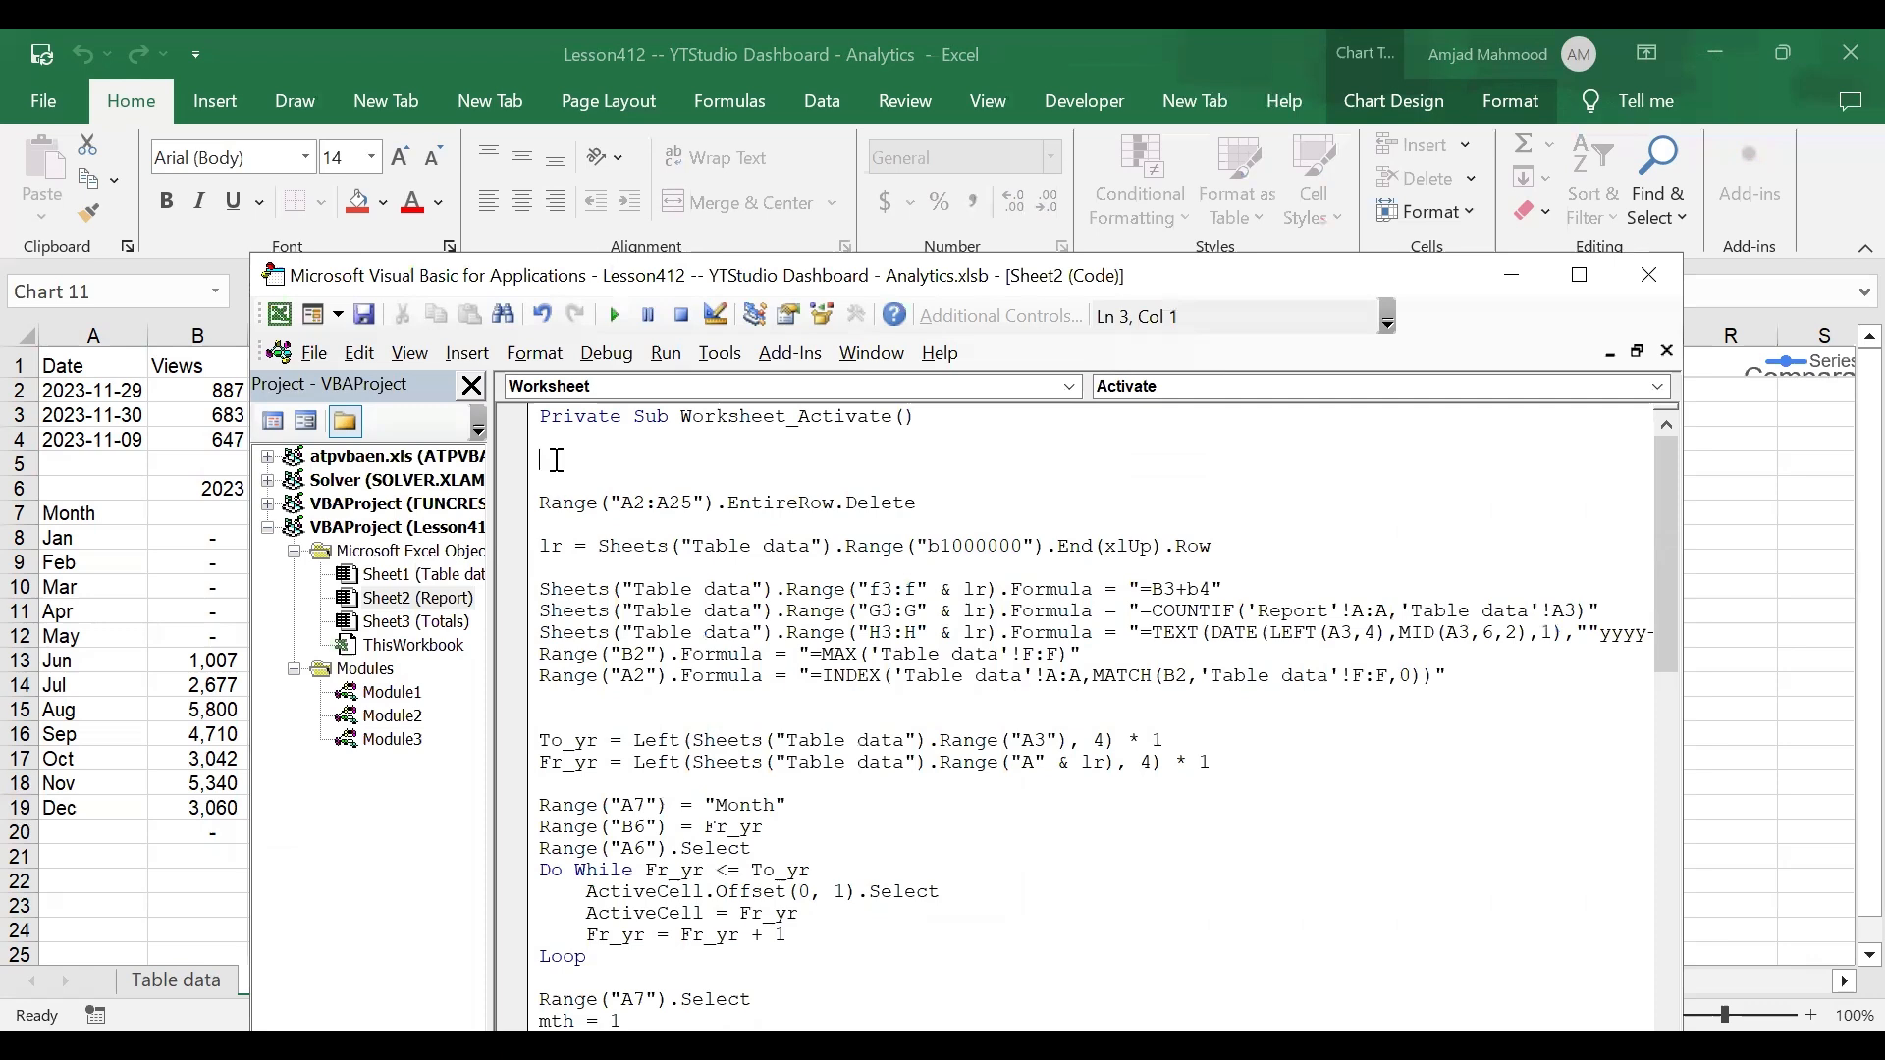
pyautogui.write('for')
pyautogui.write('aach shp in activesheet.shapes')
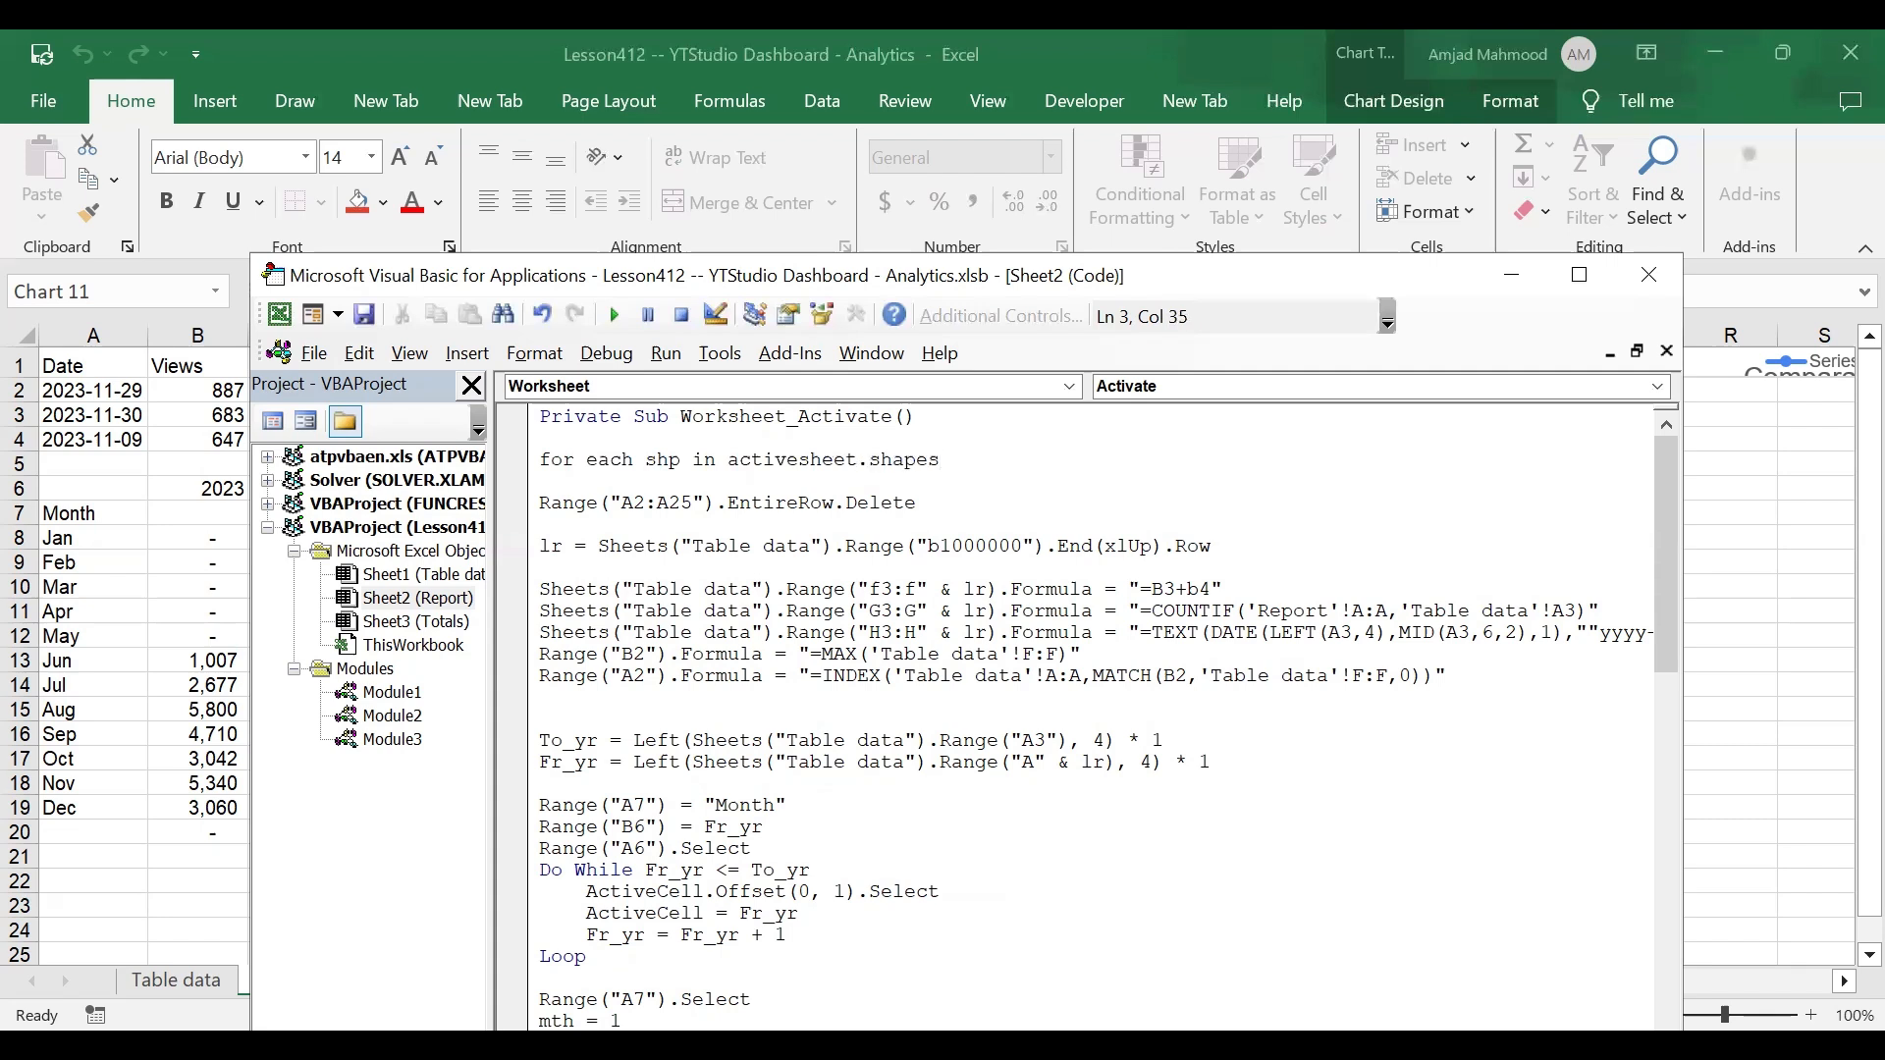
pyautogui.press('Return')
pyautogui.press('Return')
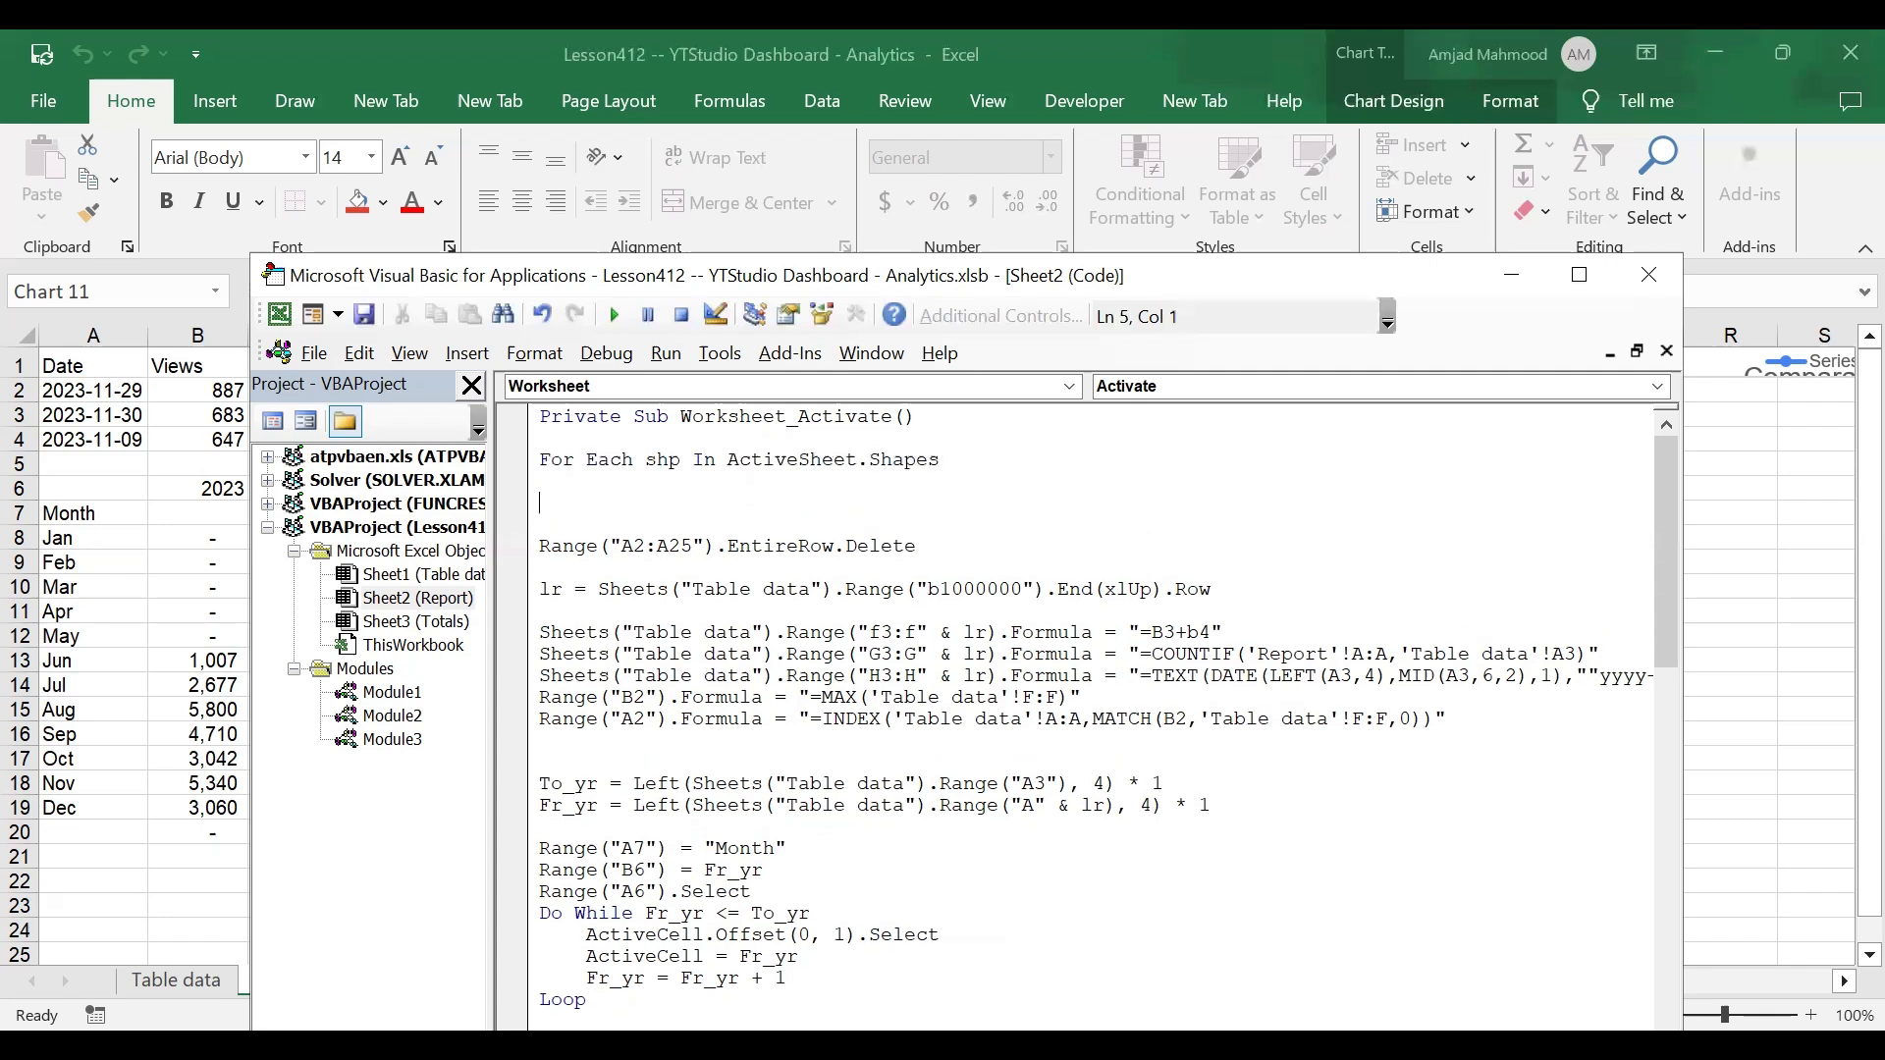
pyautogui.write('next')
pyautogui.press('Return')
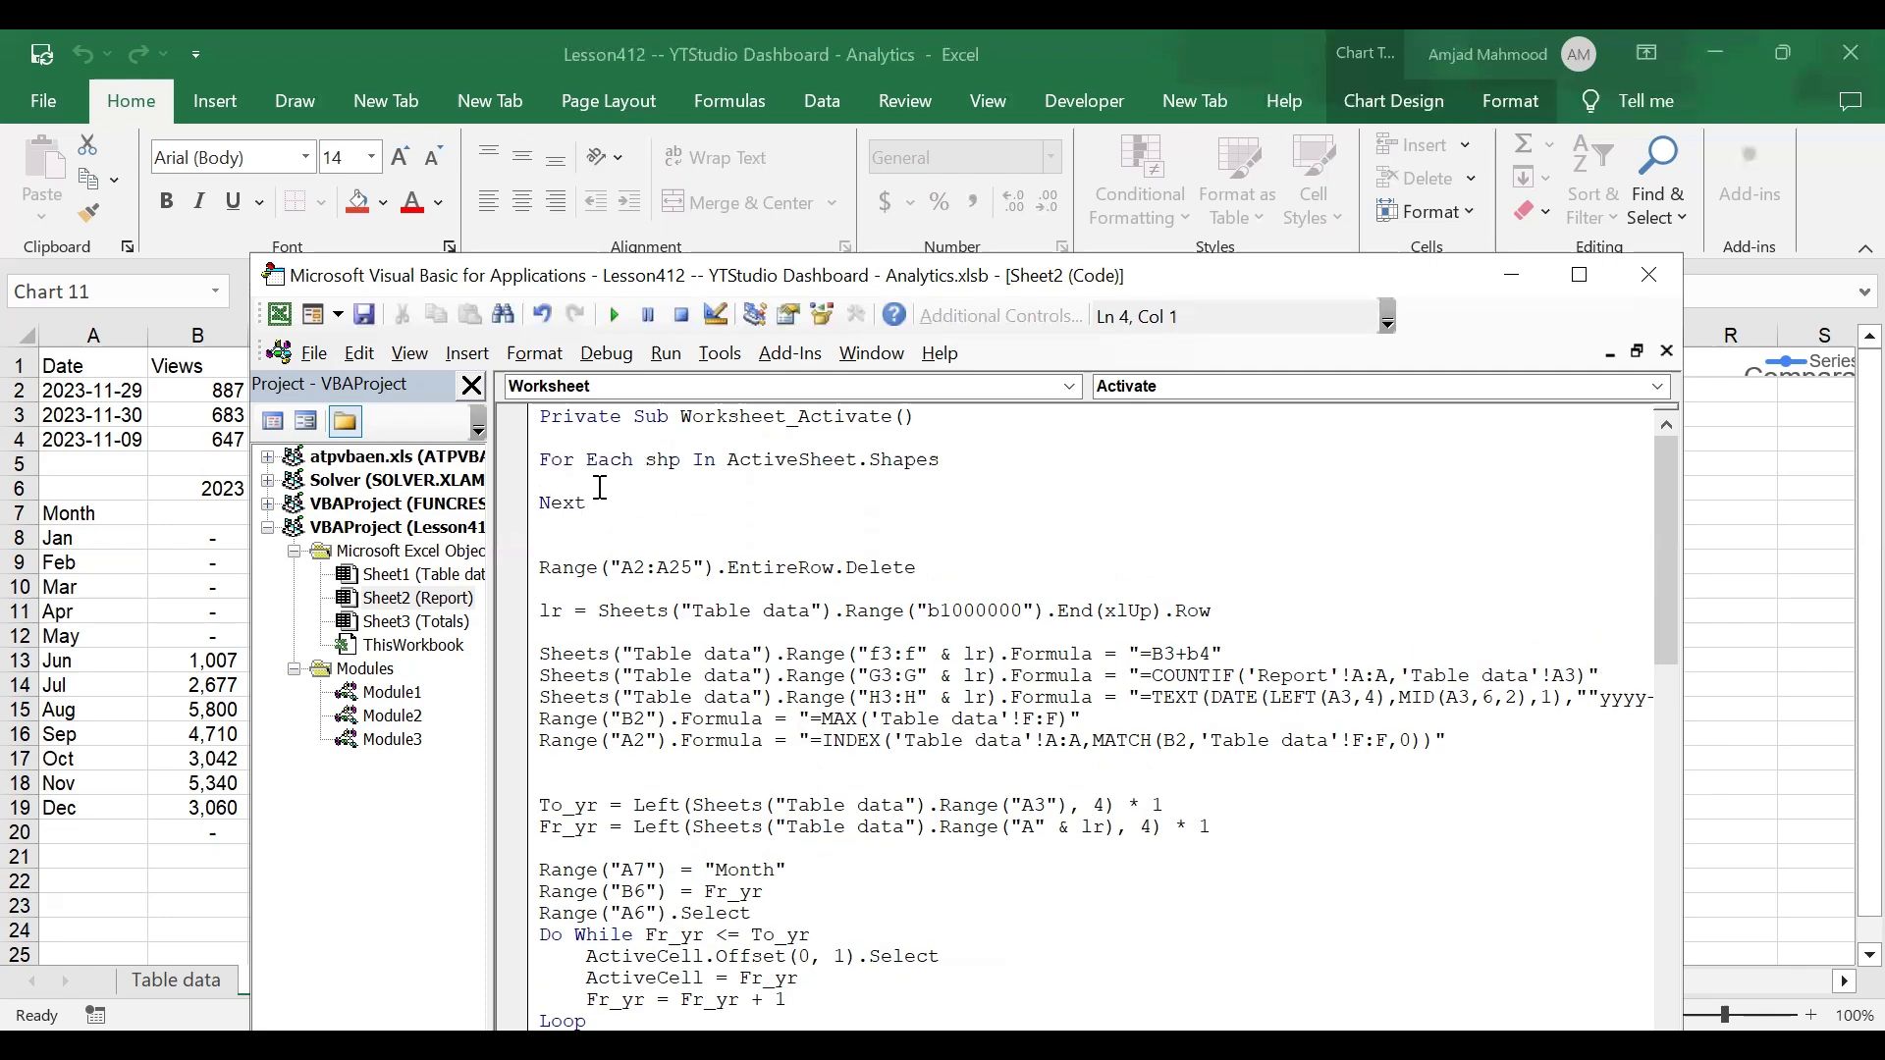
# Step: Add the statement shp.delete inside the For Each loop over the sheet's shapes
pyautogui.press('Return')
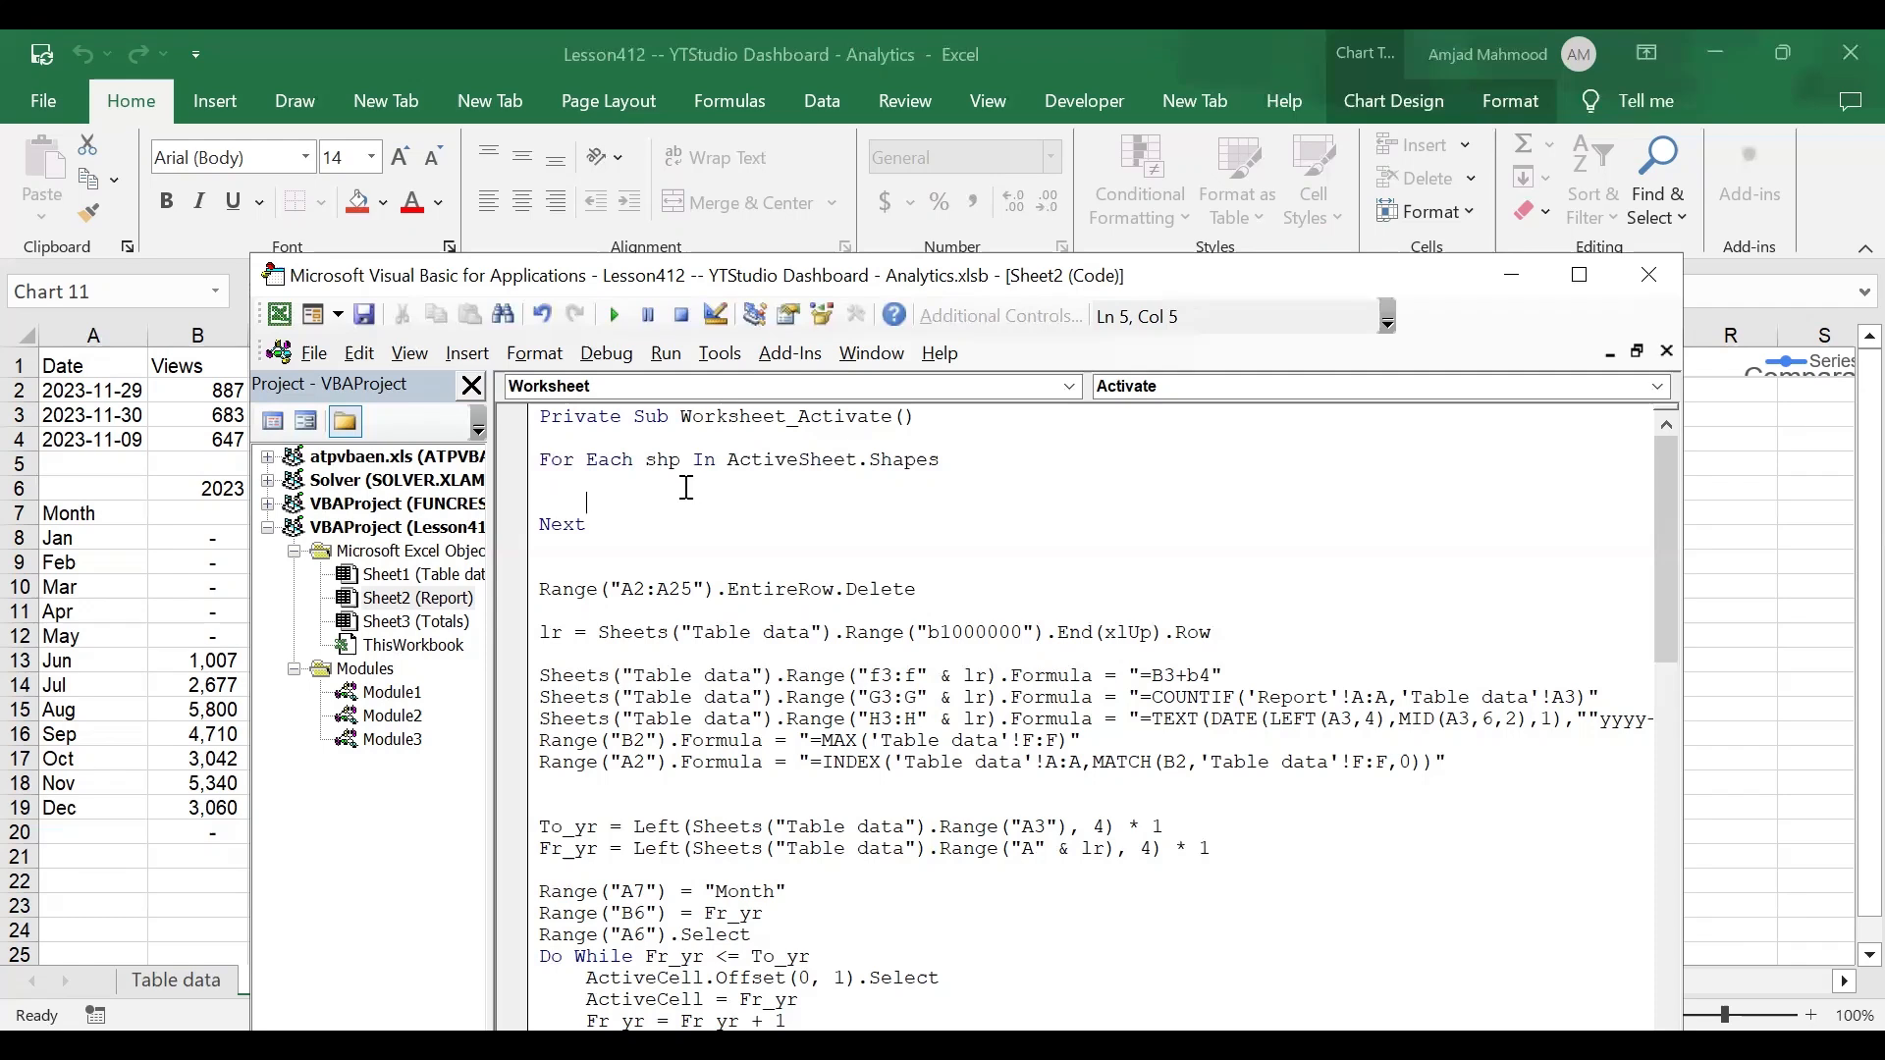
pyautogui.write('shp.delete')
pyautogui.click(579, 543)
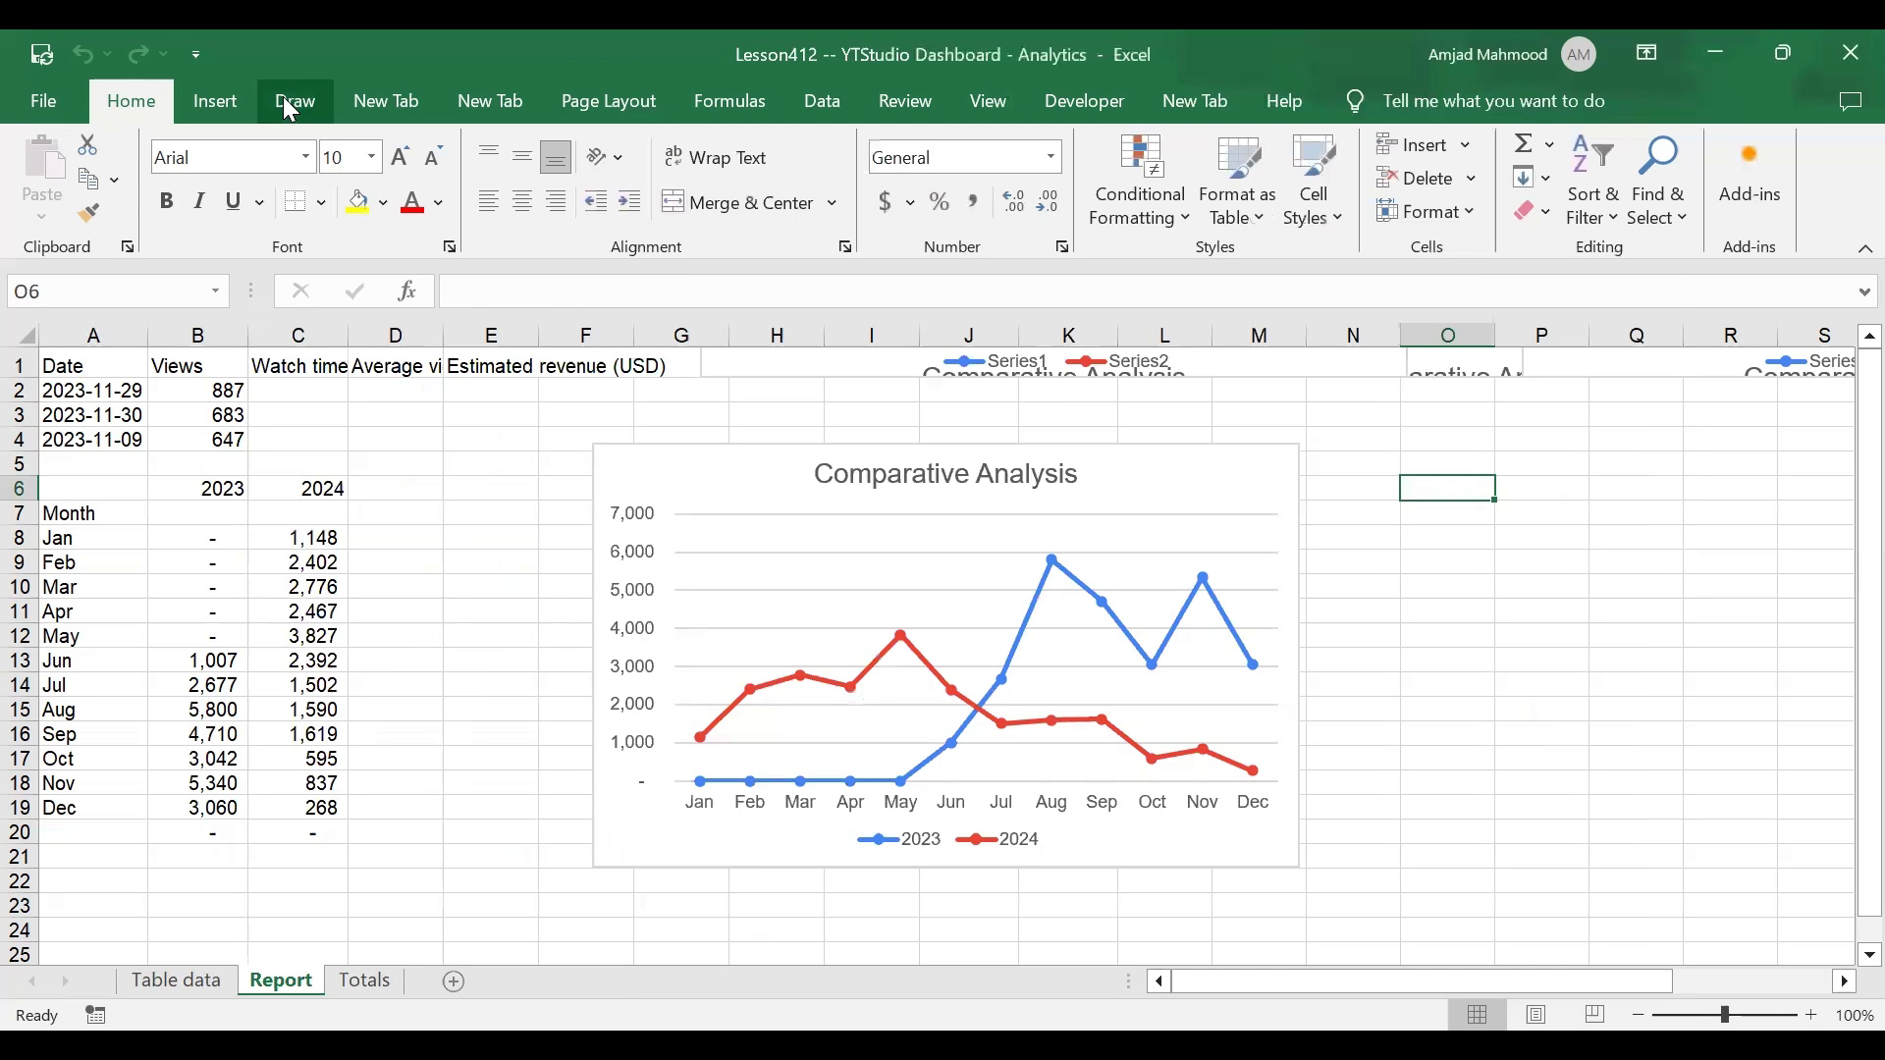
# Step: Draw an oval shape on the Report sheet around columns P to Q, from about row 3 to row 10
pyautogui.click(291, 104)
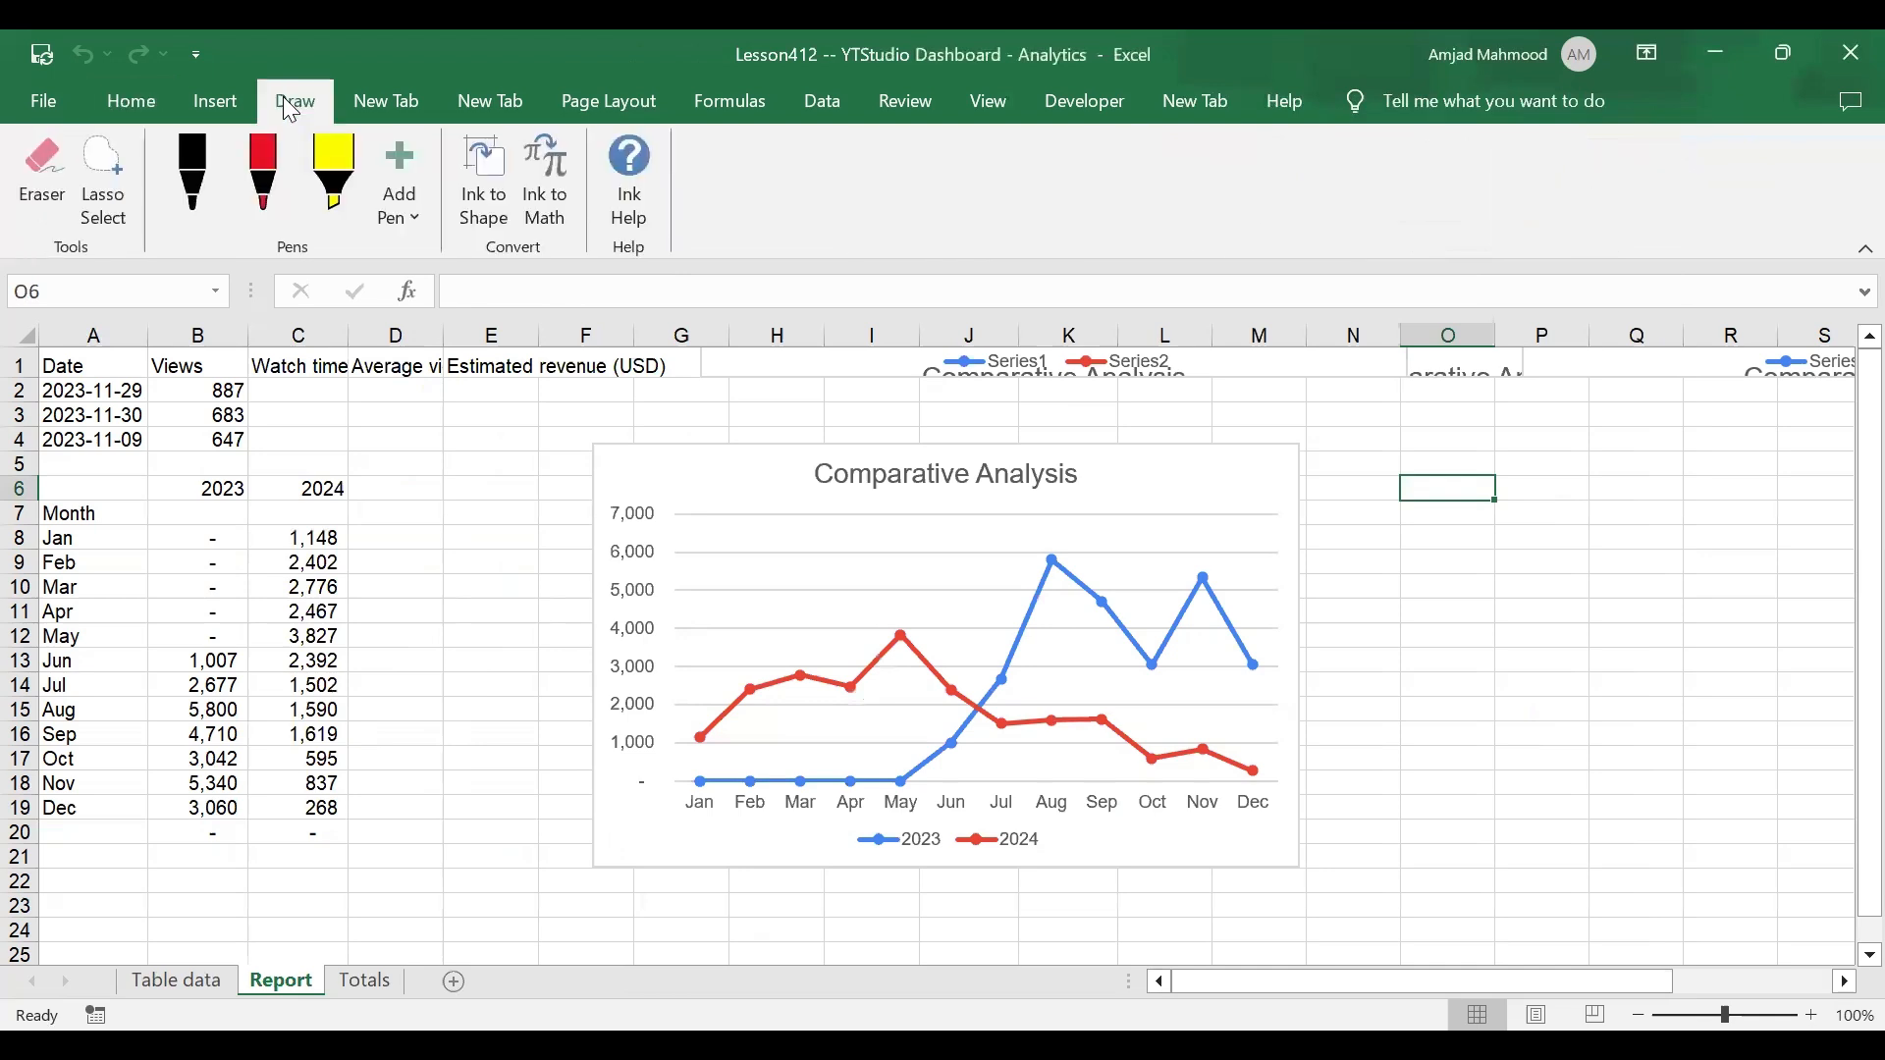
pyautogui.click(222, 96)
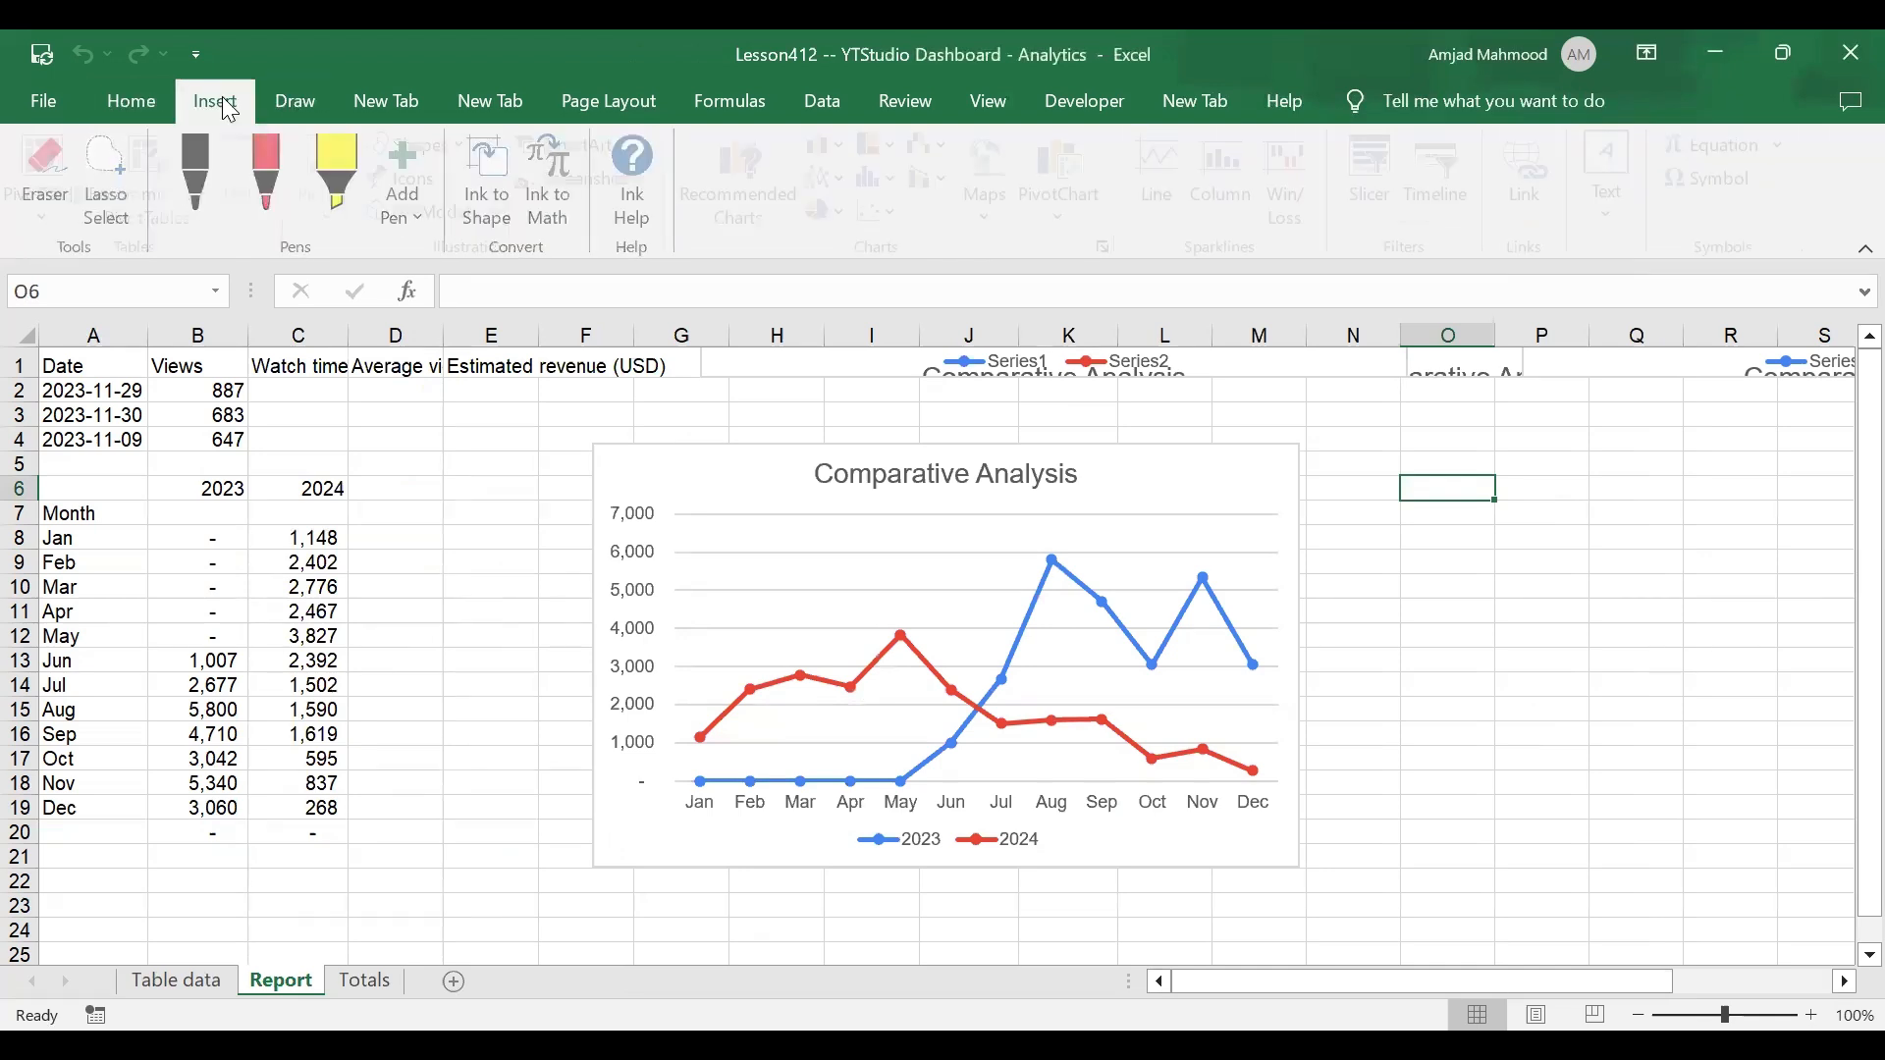
pyautogui.click(464, 155)
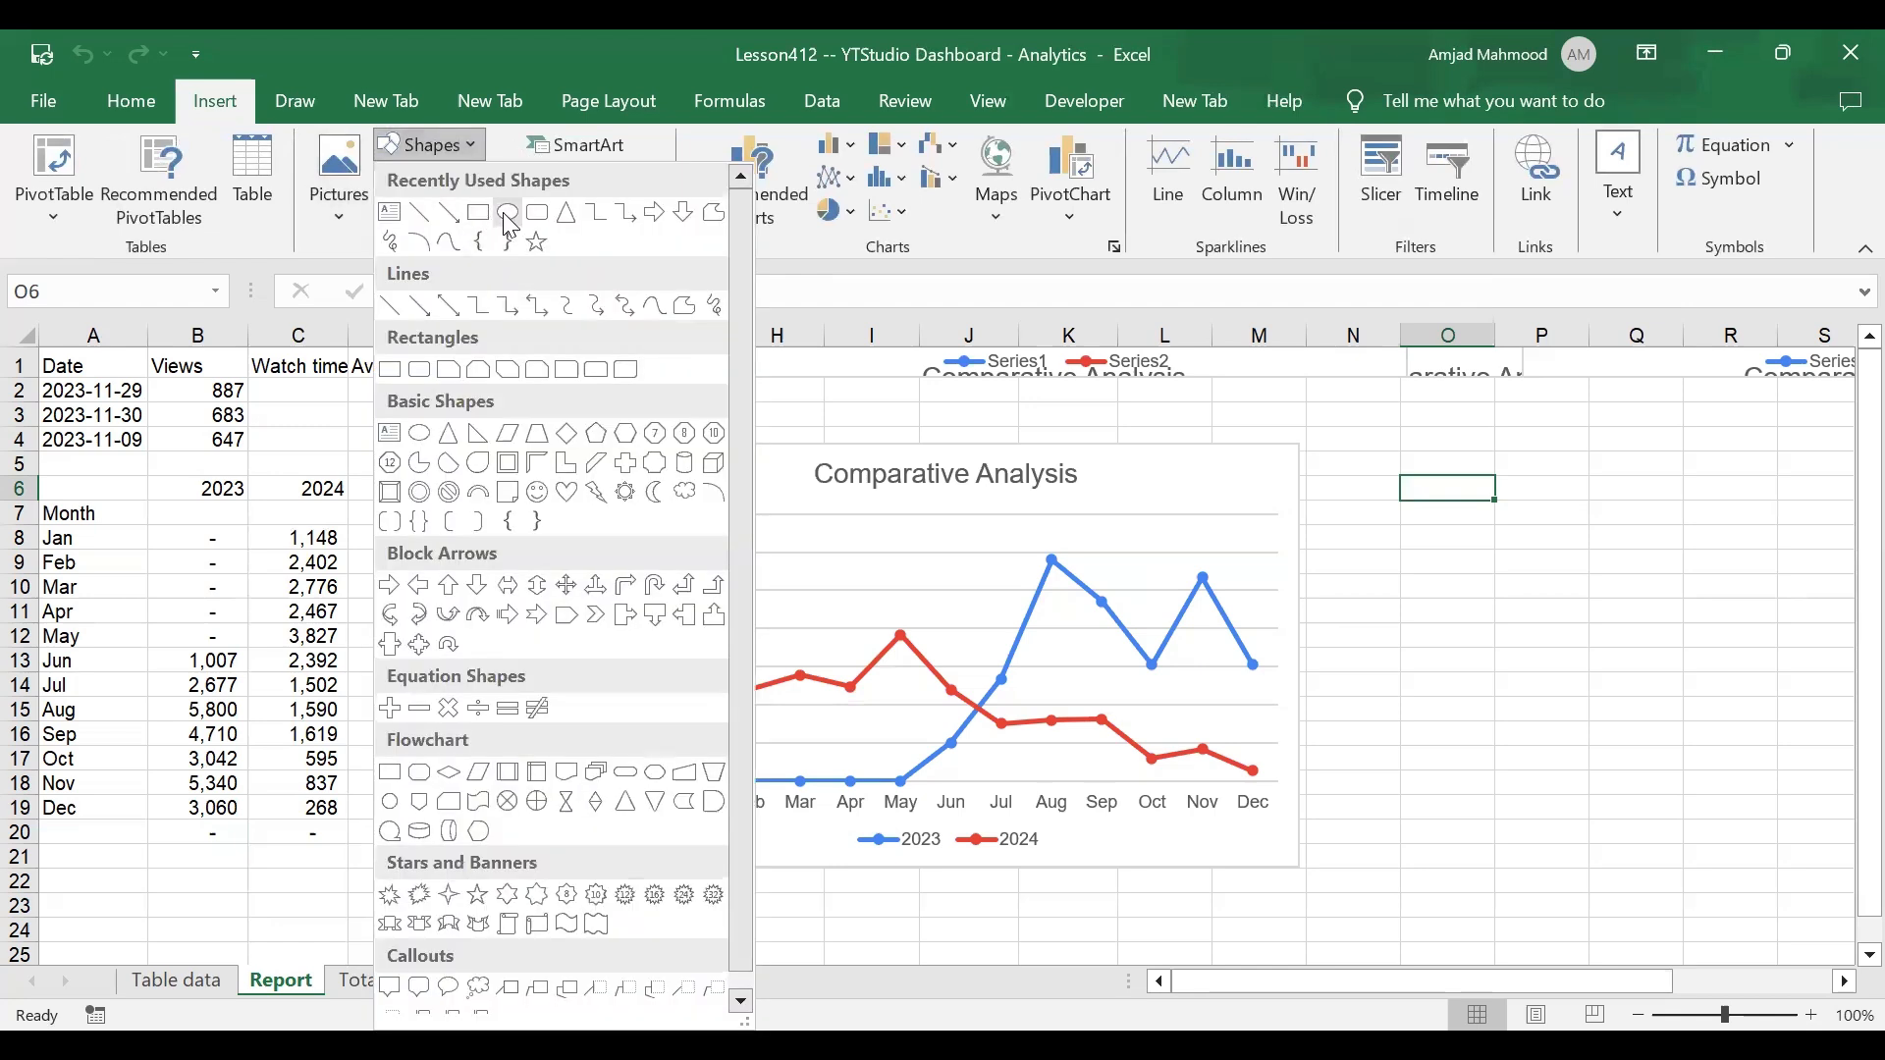
pyautogui.moveTo(1566, 423); pyautogui.dragTo(1684, 587)
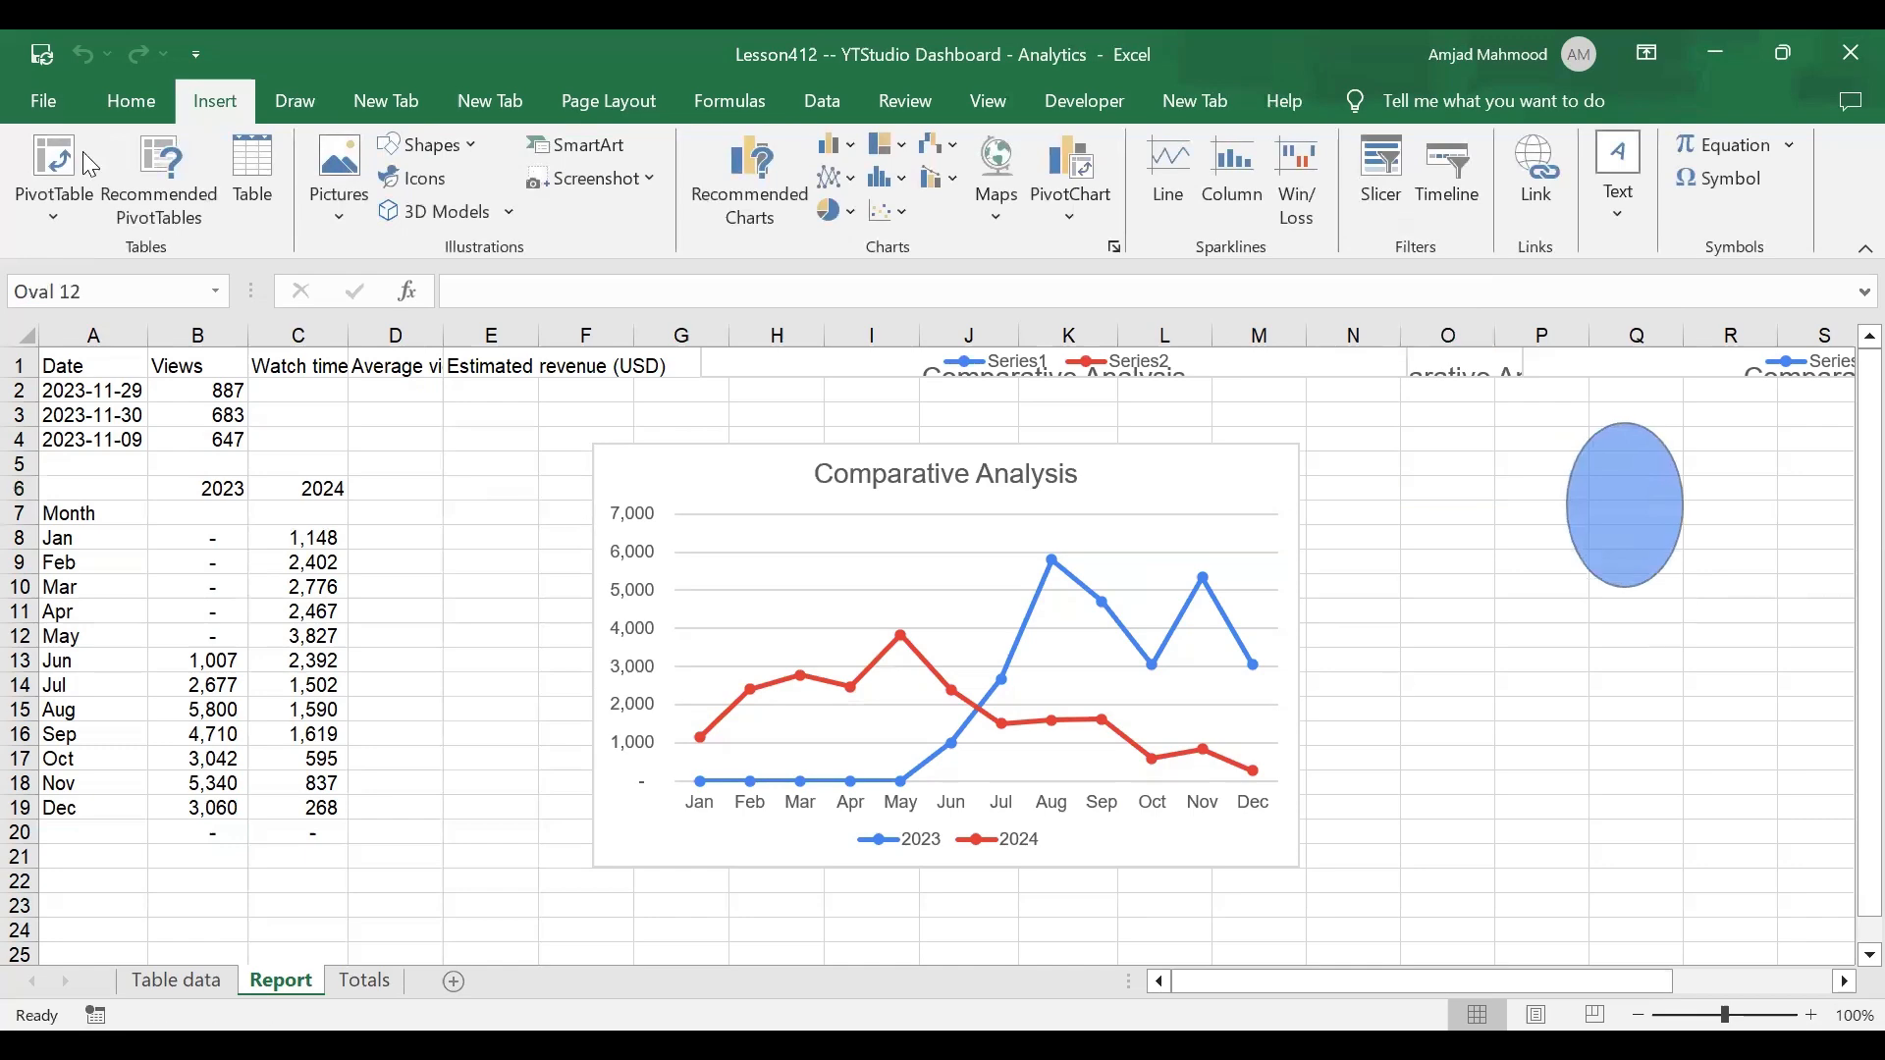
# Step: Draw a beveled rectangle about 3.48" high and 6.76" wide over the Comparative Analysis chart
pyautogui.click(218, 104)
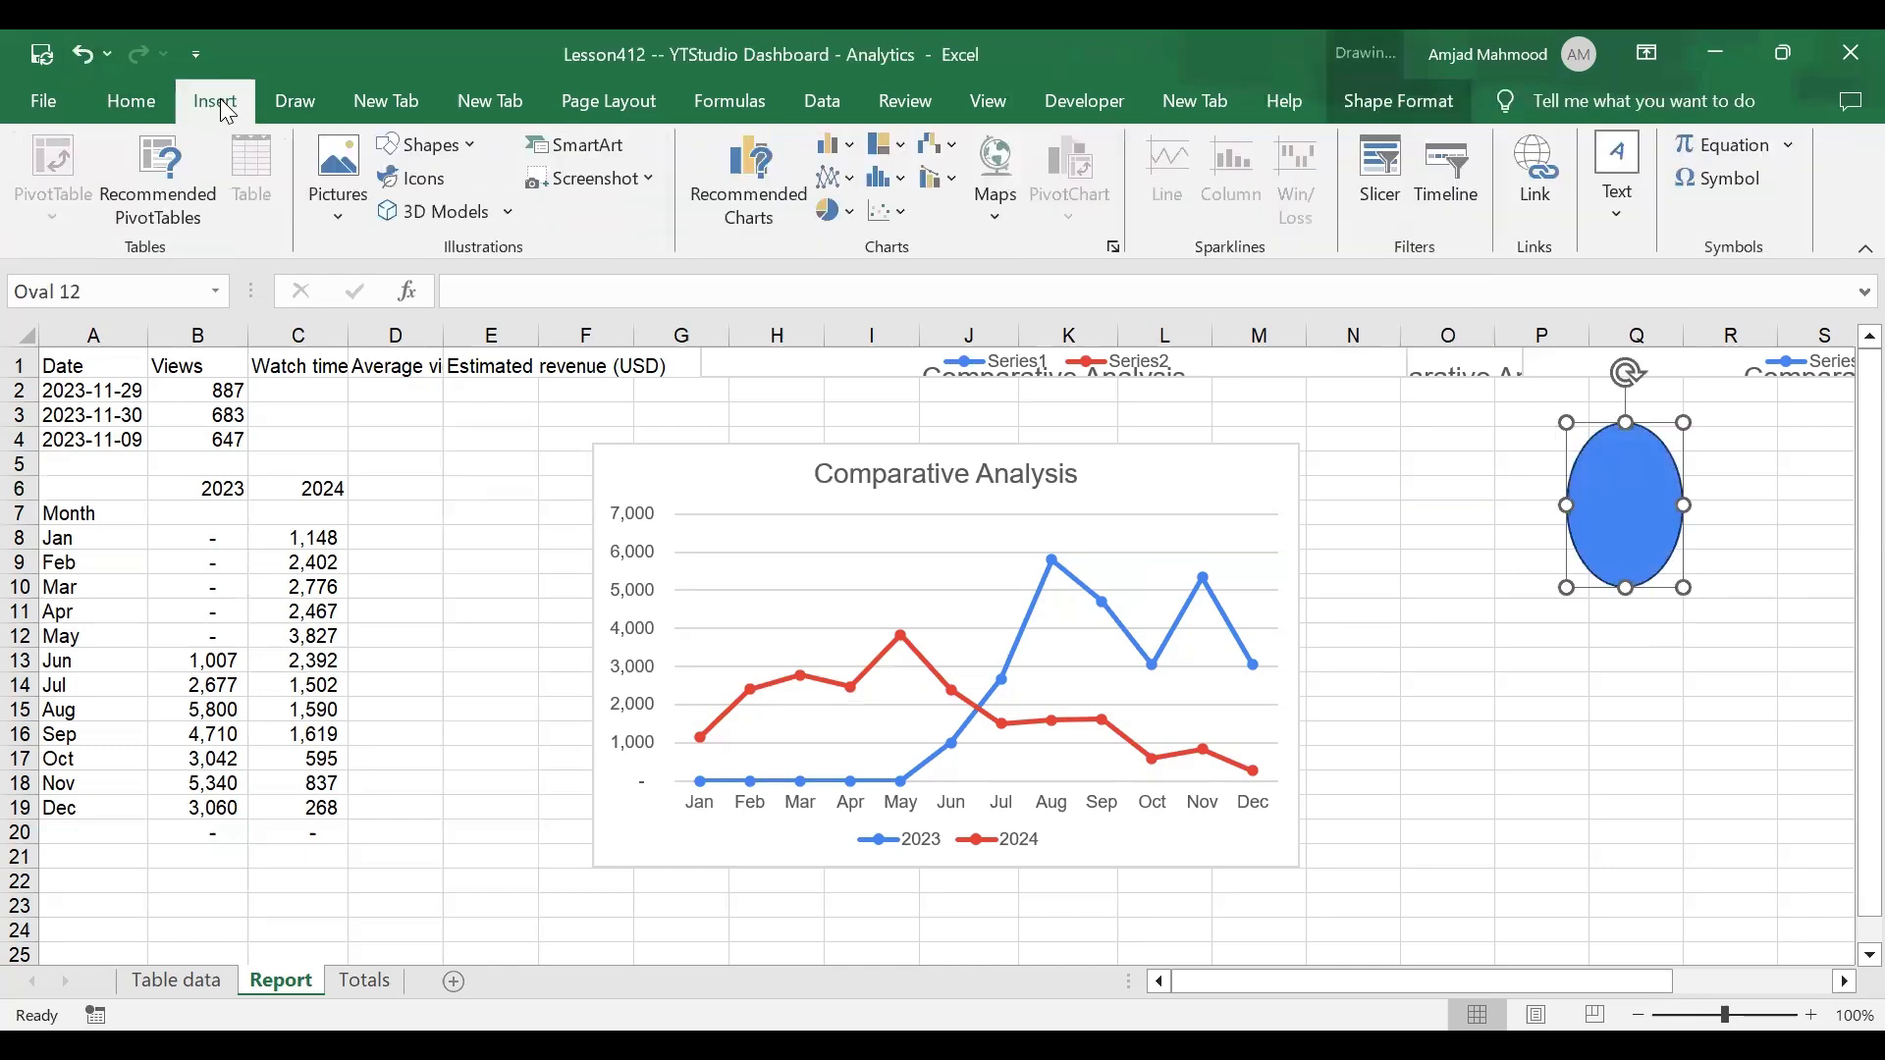
pyautogui.click(441, 155)
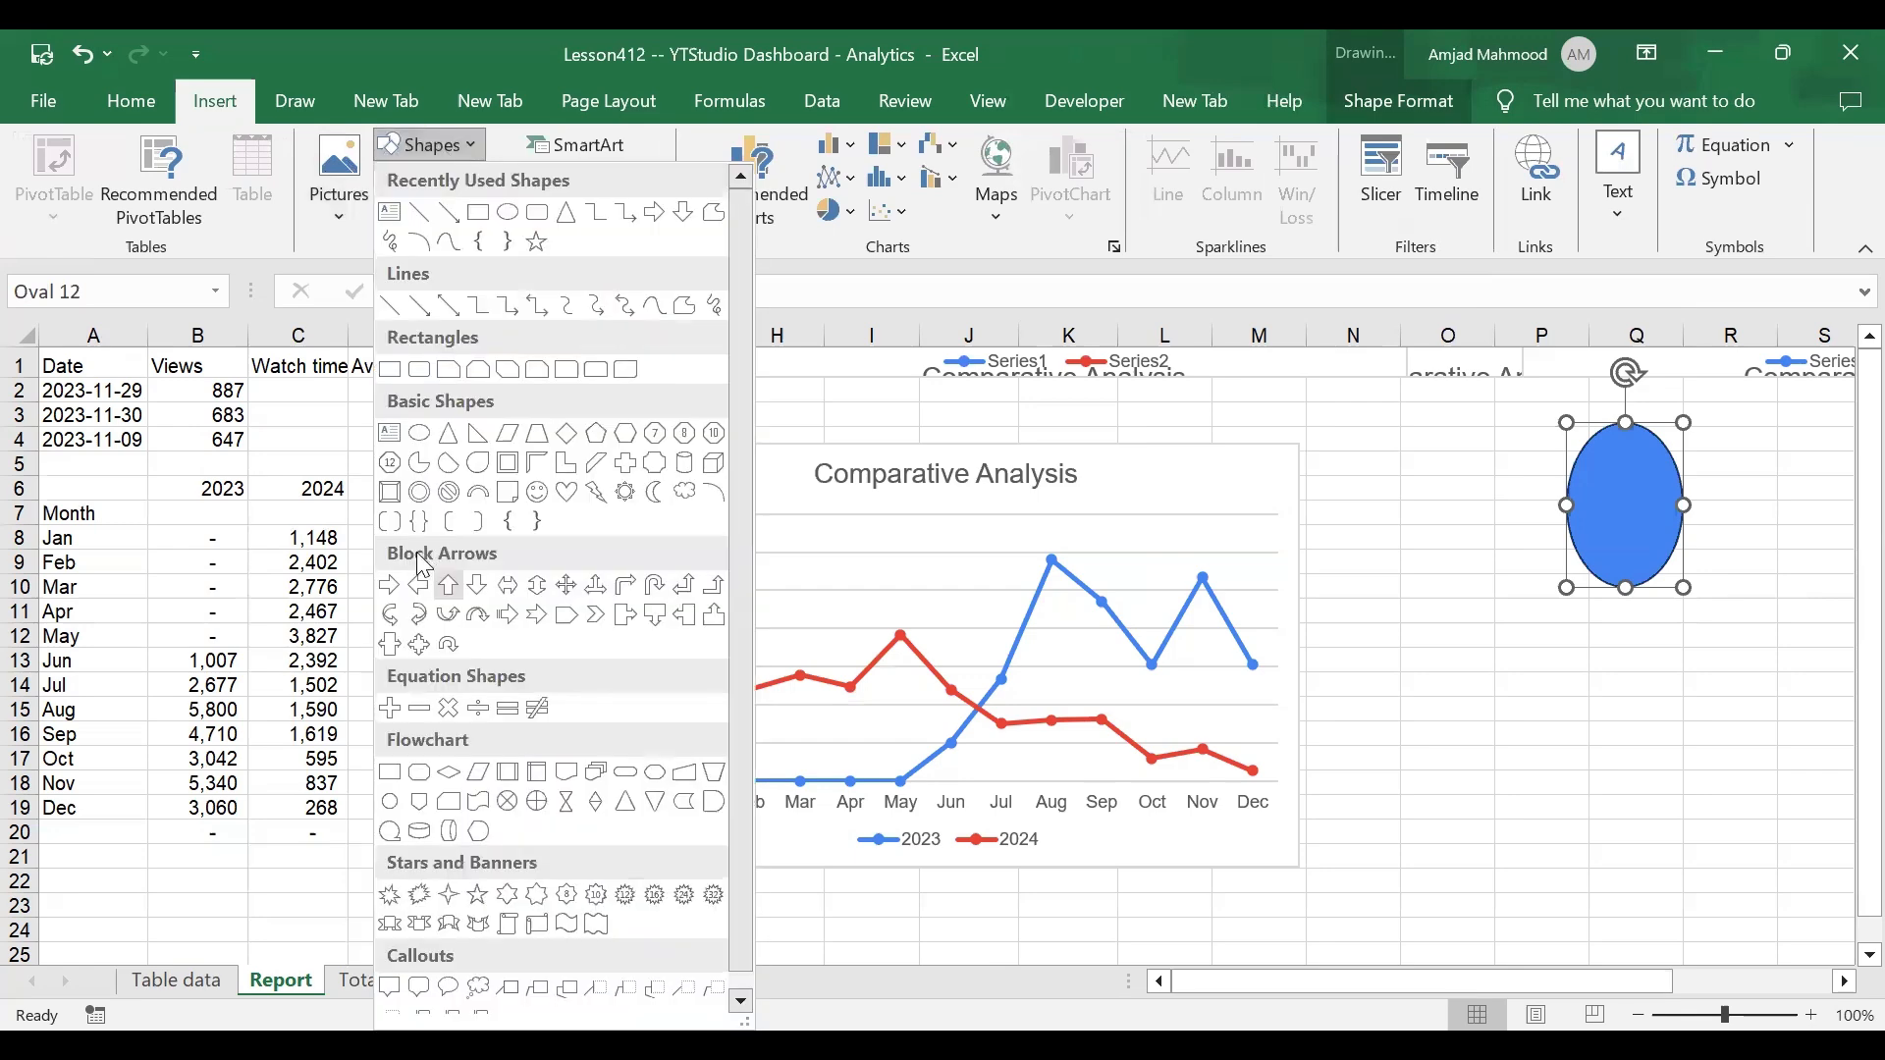
pyautogui.click(390, 493)
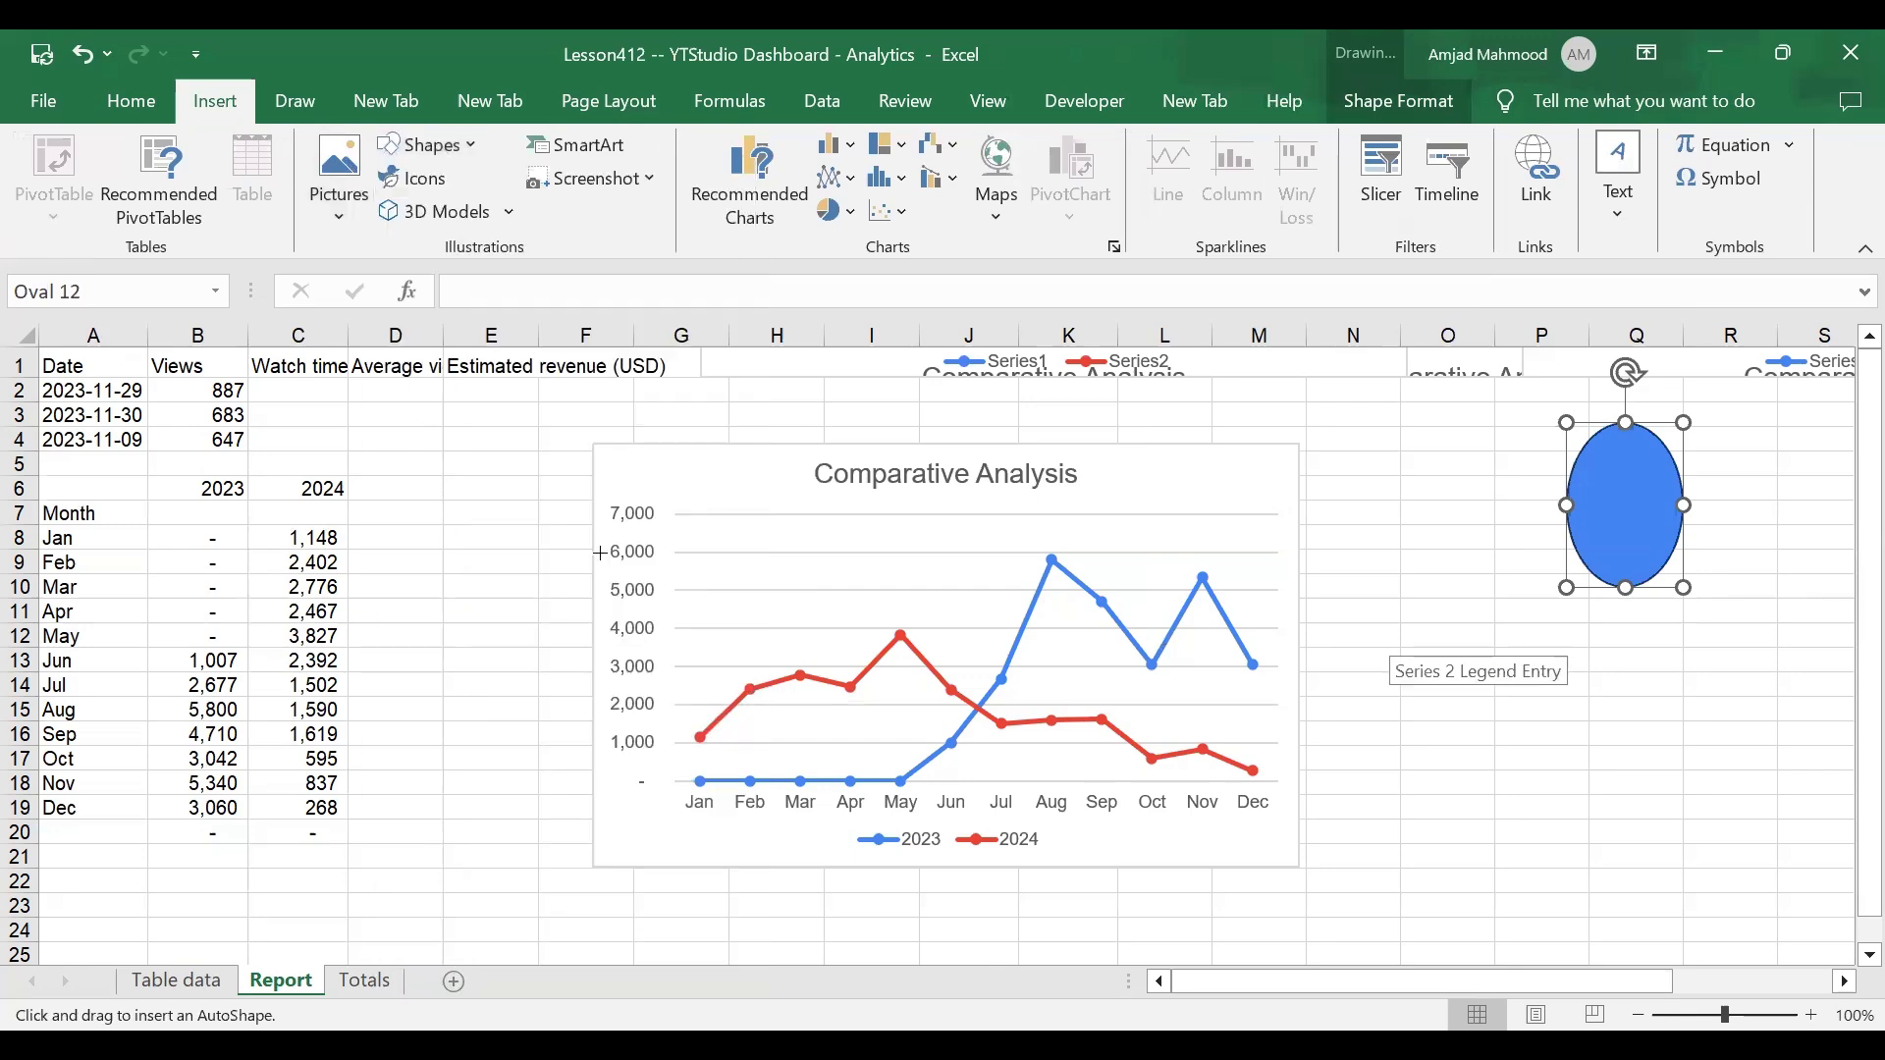
pyautogui.moveTo(511, 435)
pyautogui.mouseDown()
pyautogui.moveTo(812, 455)
pyautogui.moveTo(1455, 906)
pyautogui.mouseUp()
pyautogui.click(1730, 758)
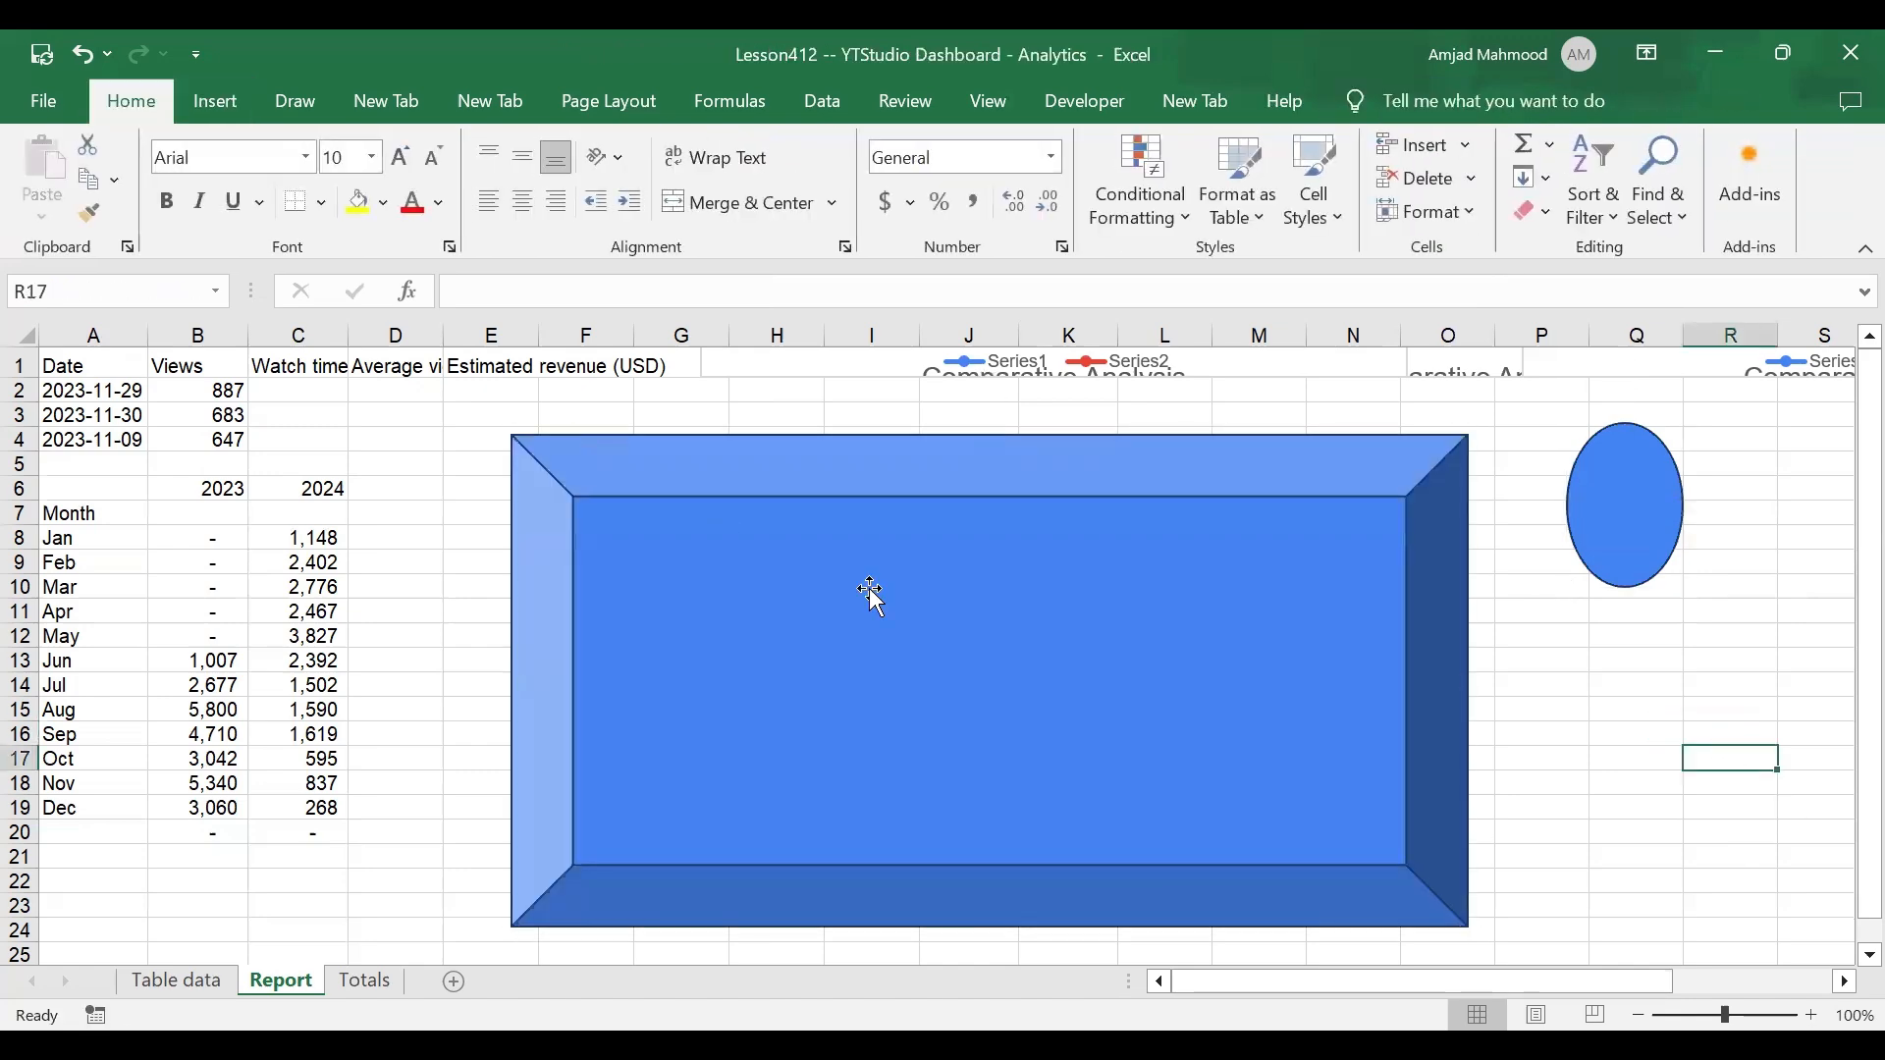
# Step: Set the beveled rectangle's fill to No Fill
pyautogui.click(693, 535)
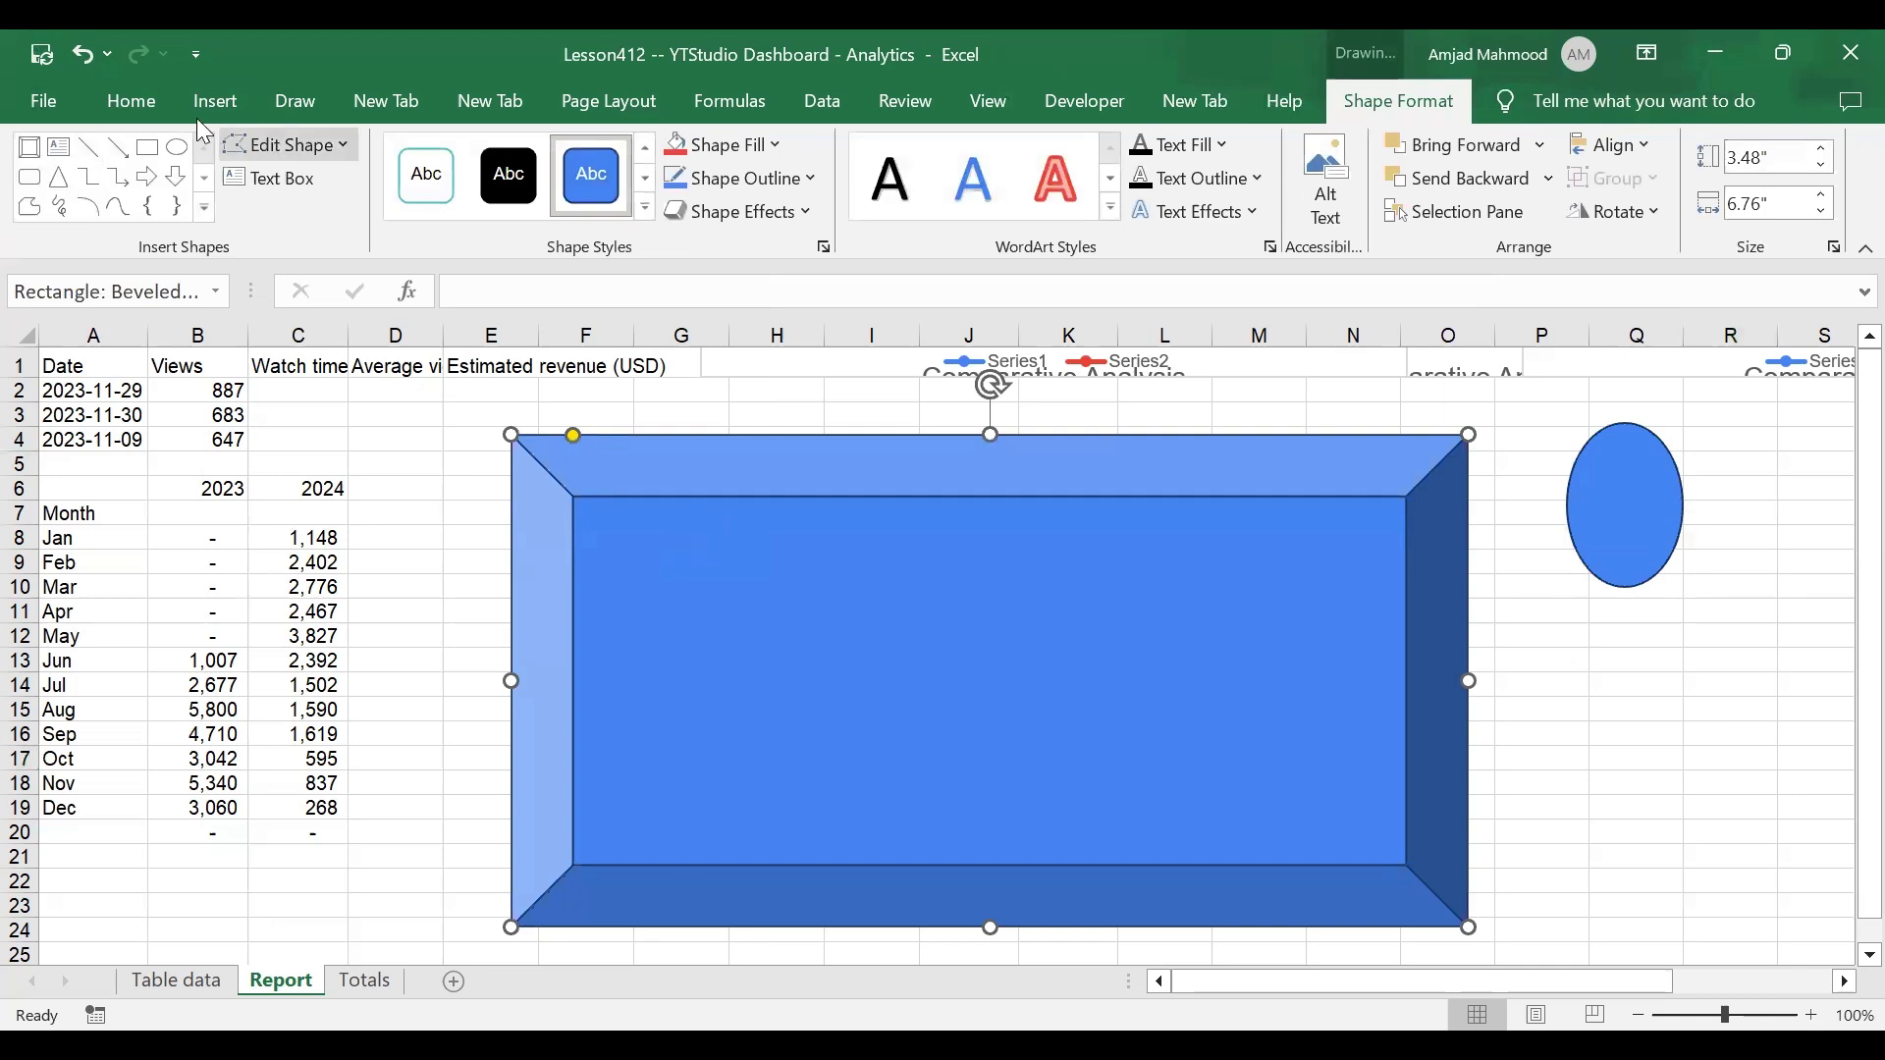
pyautogui.click(147, 102)
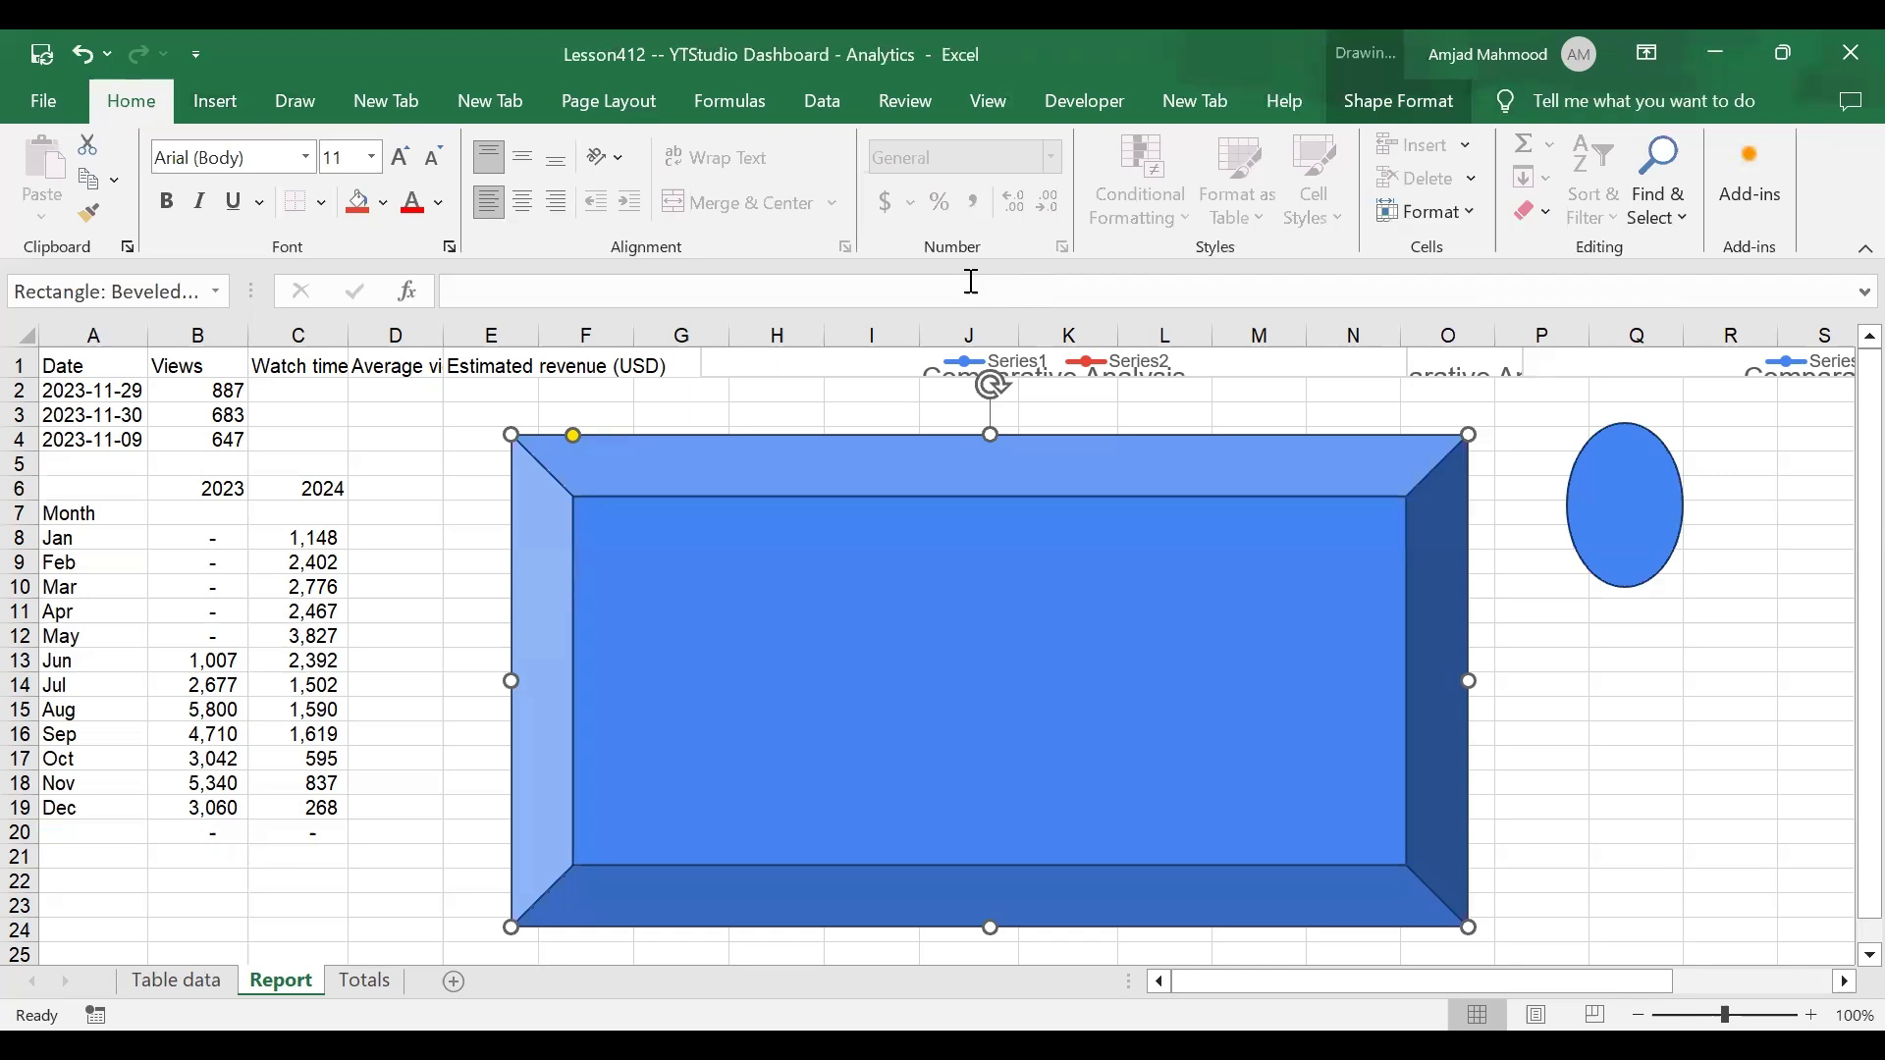
pyautogui.click(384, 204)
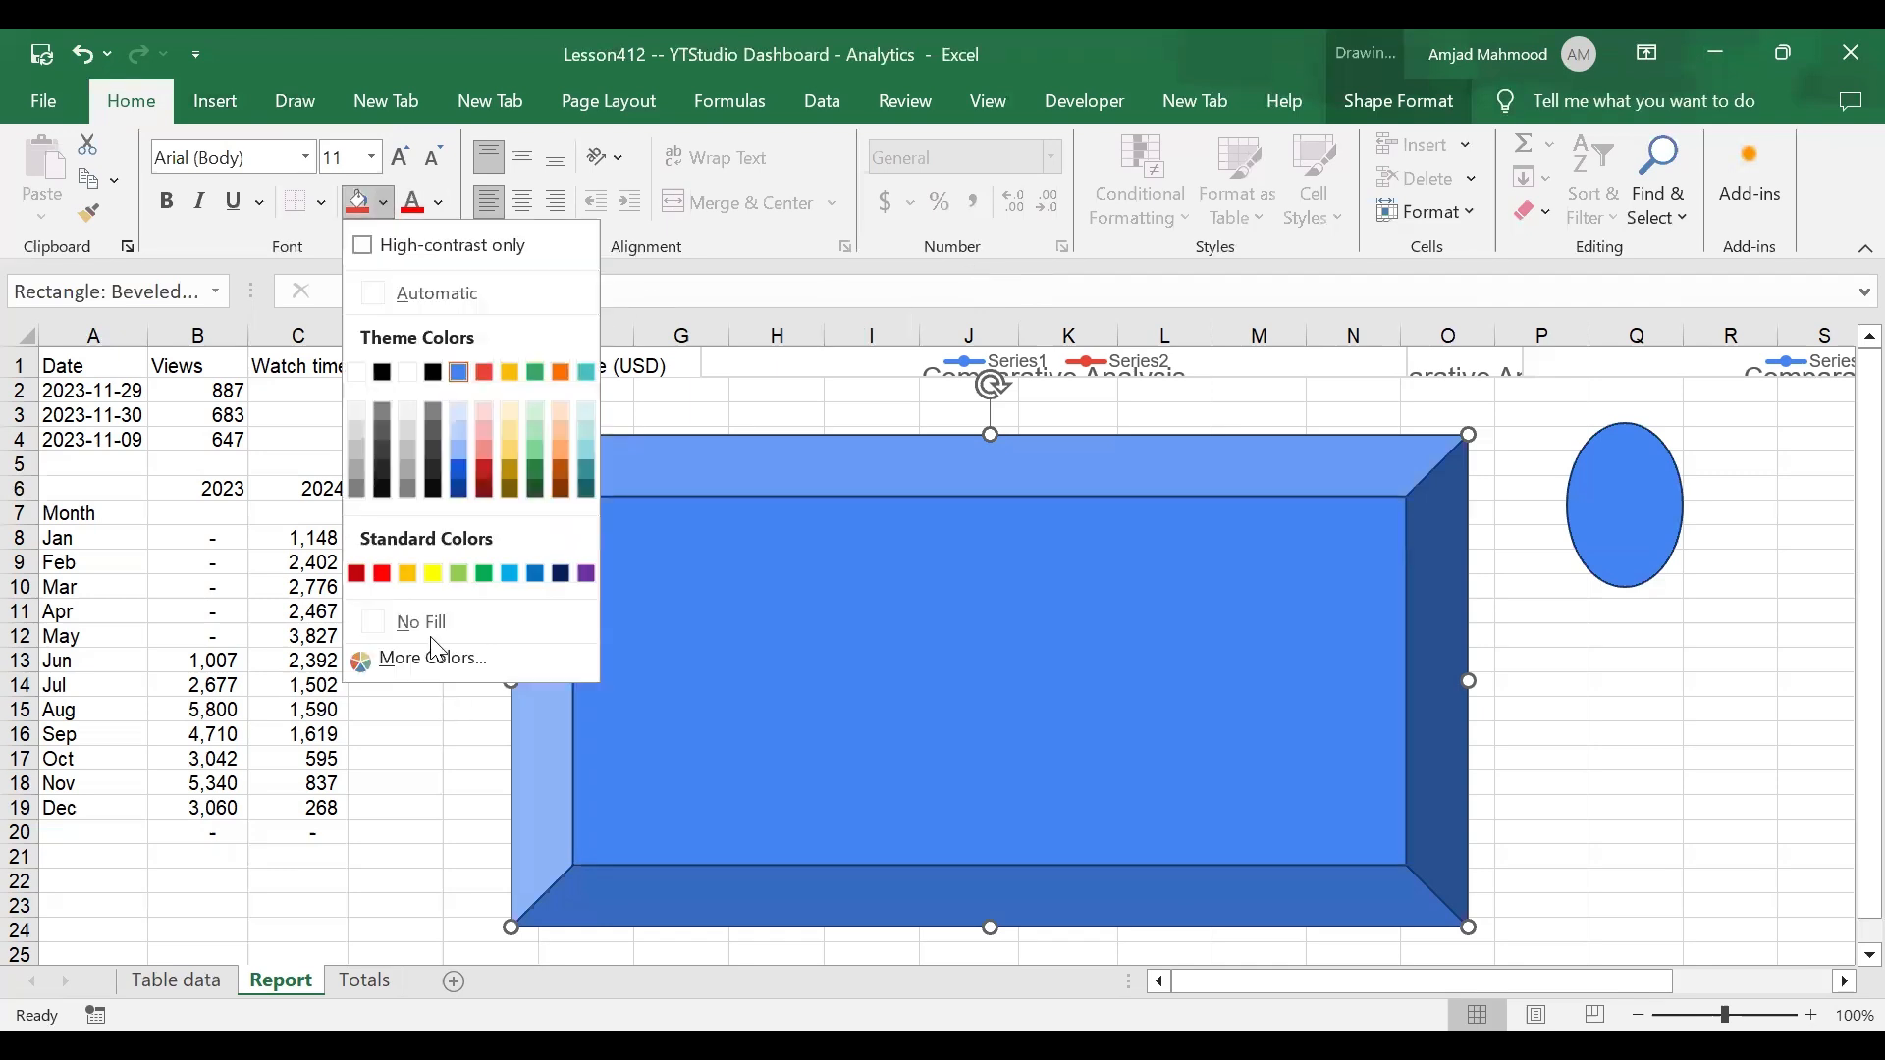
pyautogui.click(433, 623)
pyautogui.click(1555, 662)
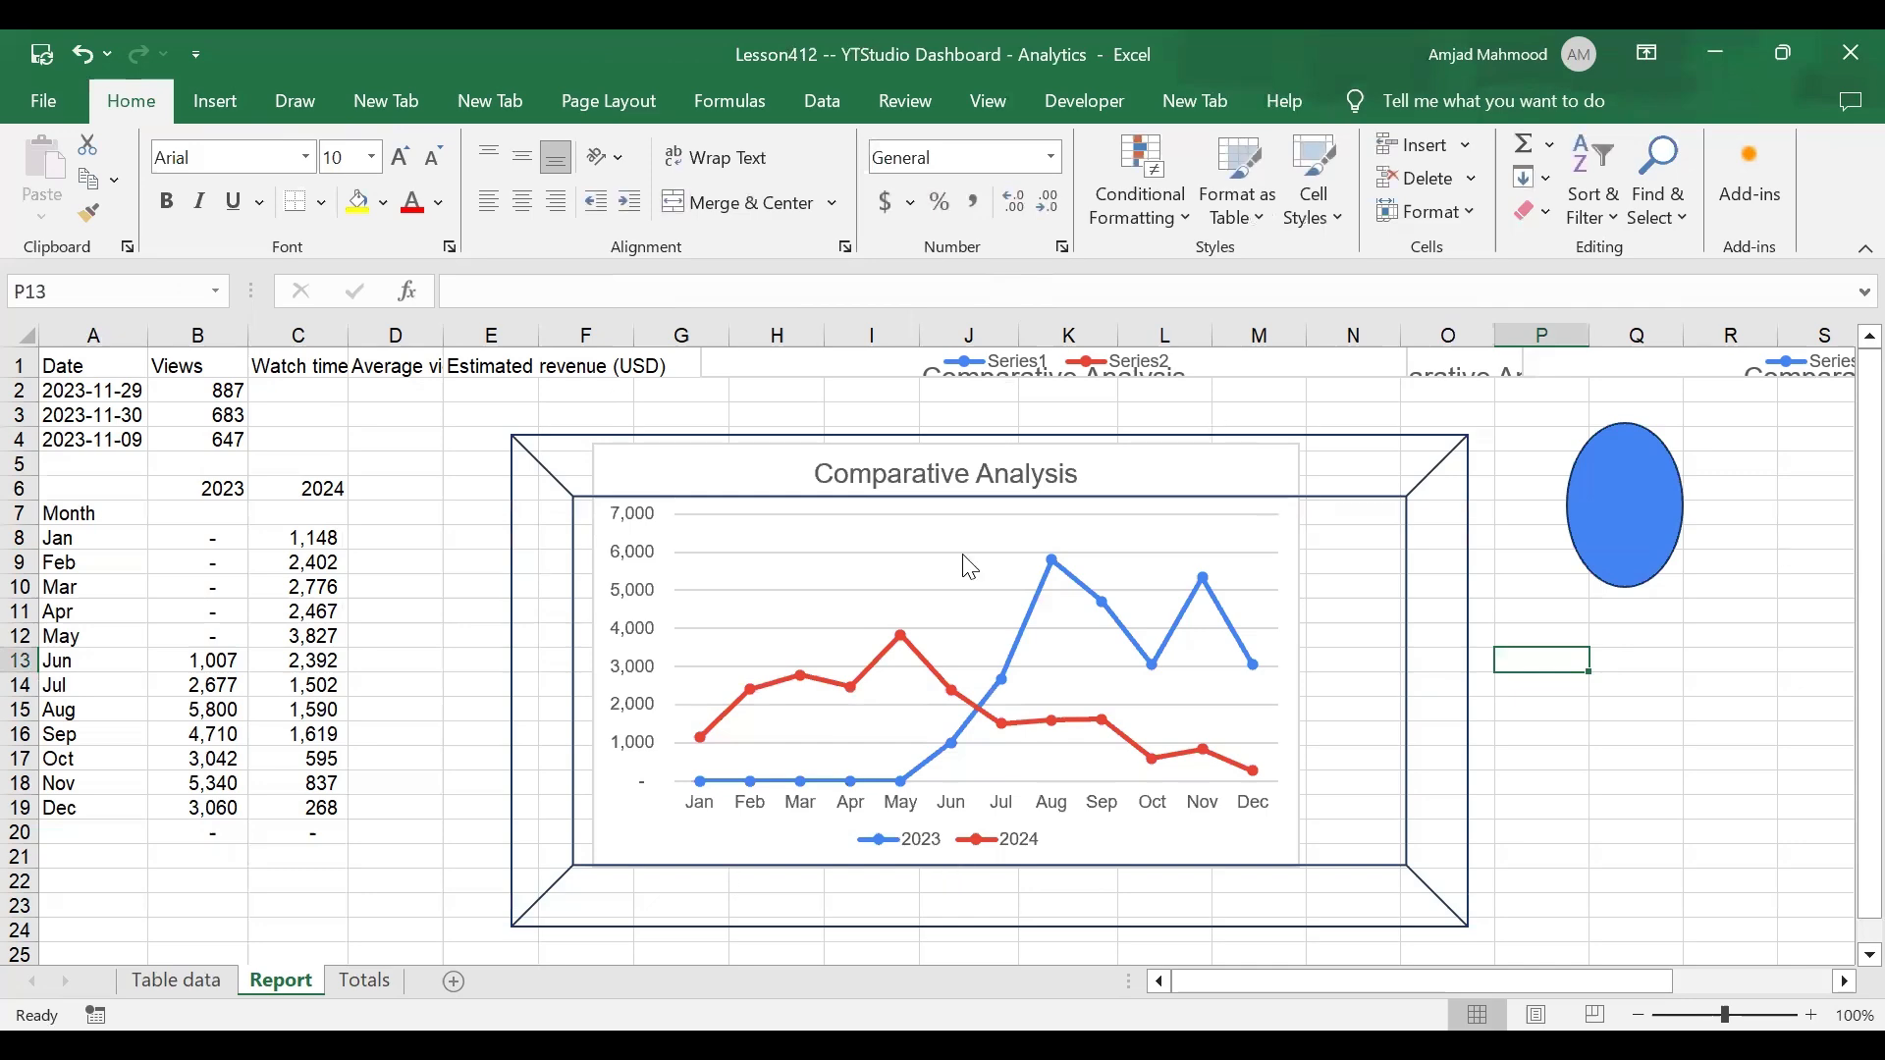
# Step: Test the shape-deleting macro by switching to the Table data sheet and back to Report
pyautogui.click(176, 980)
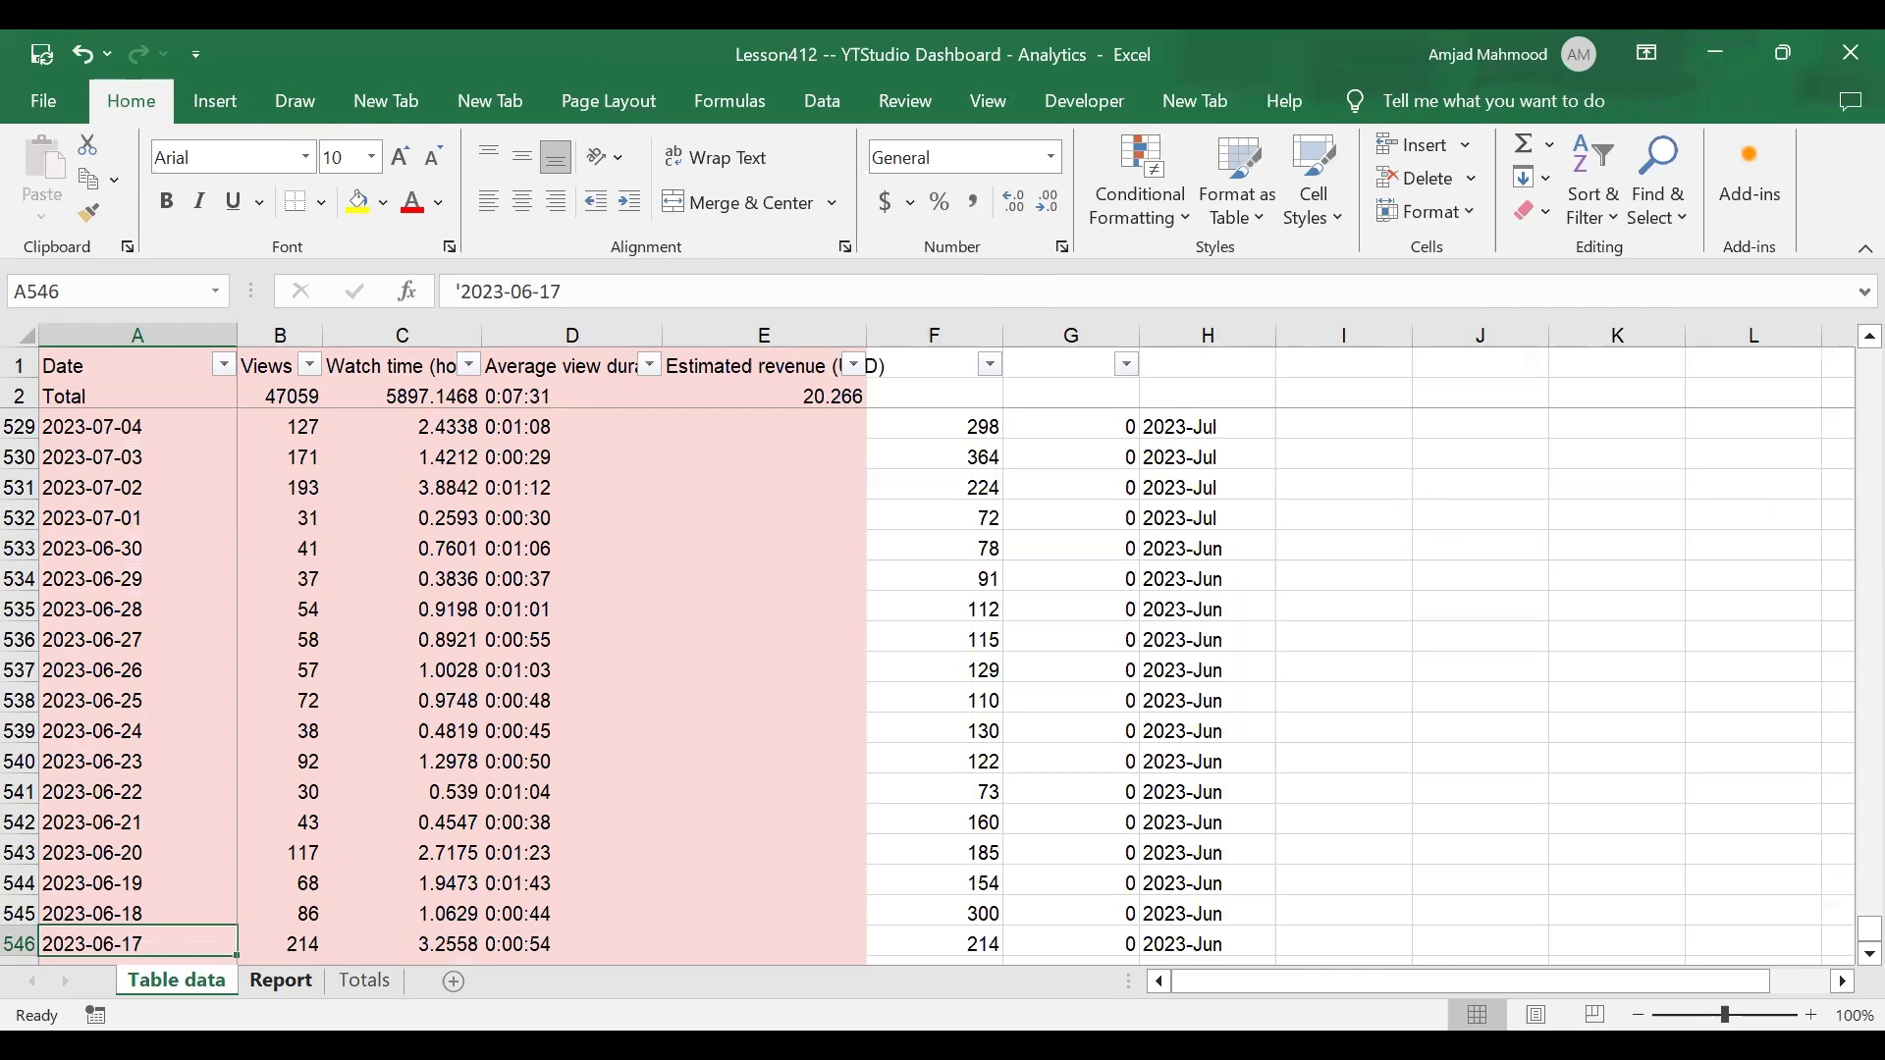
pyautogui.click(279, 980)
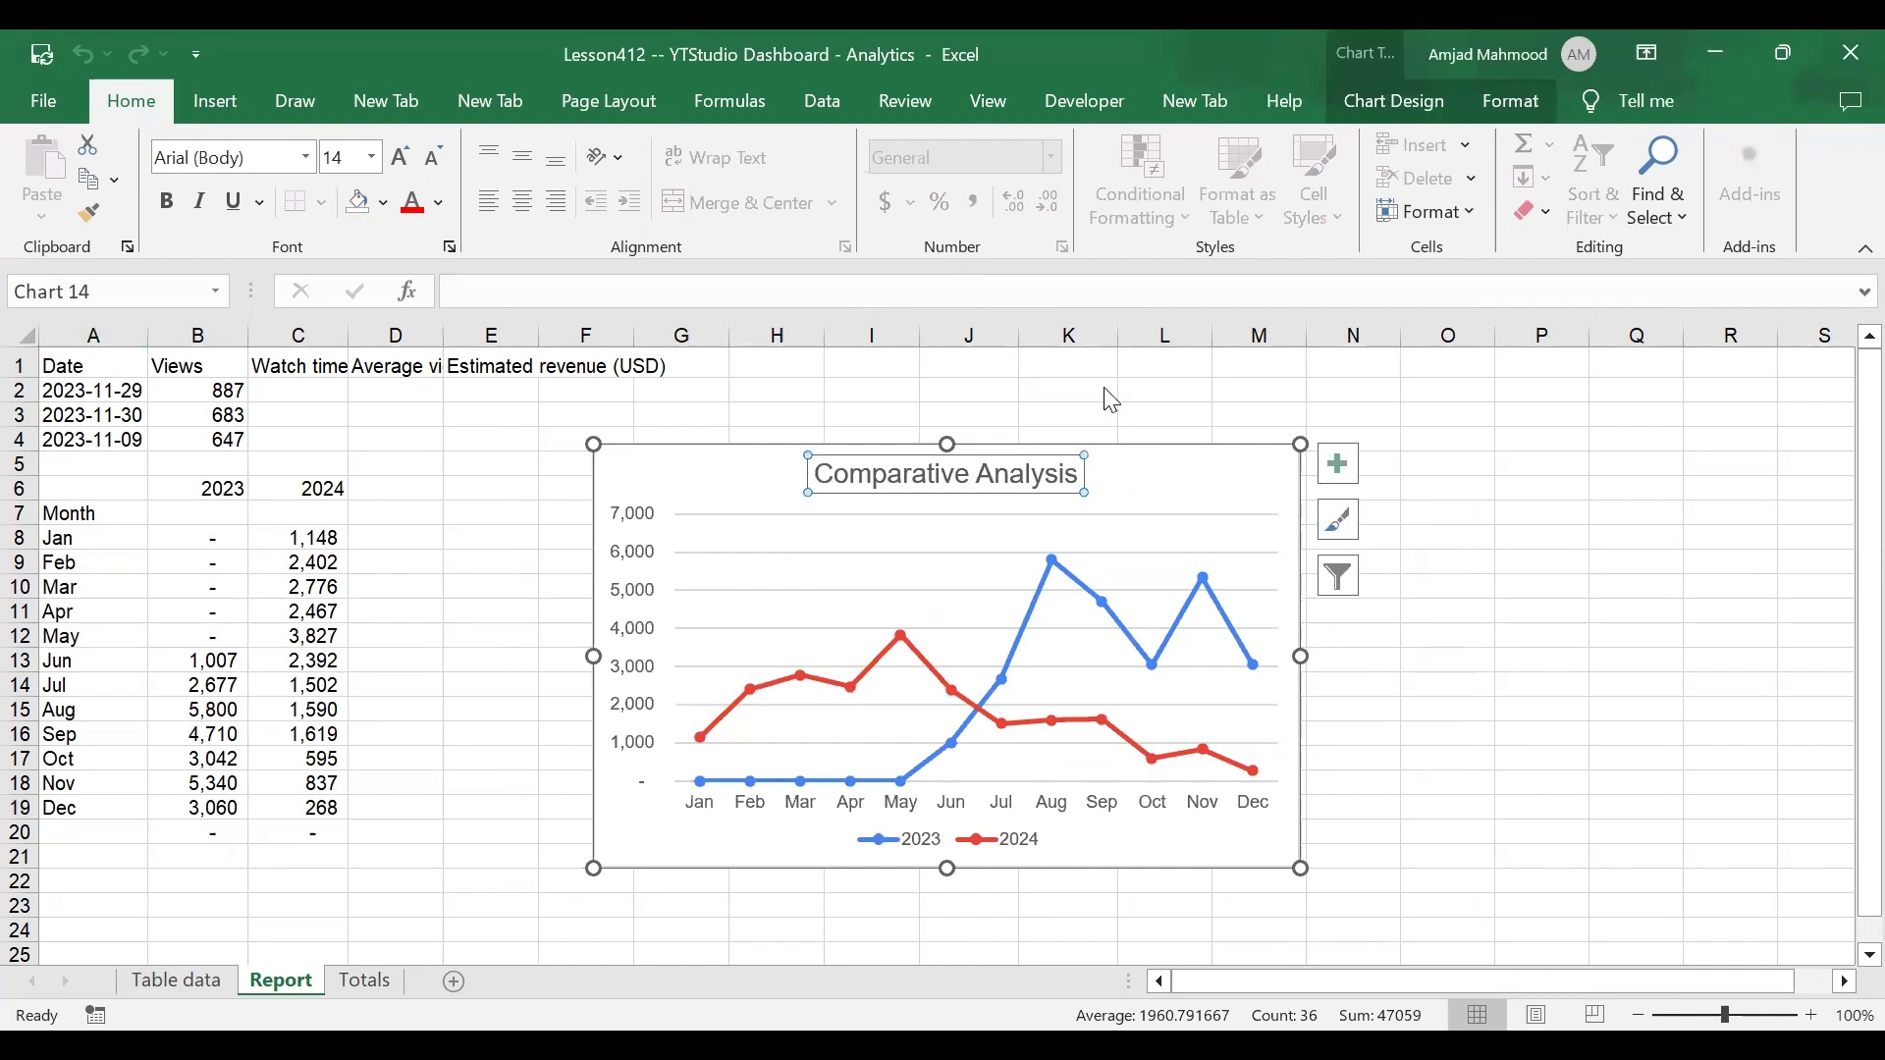
pyautogui.click(785, 402)
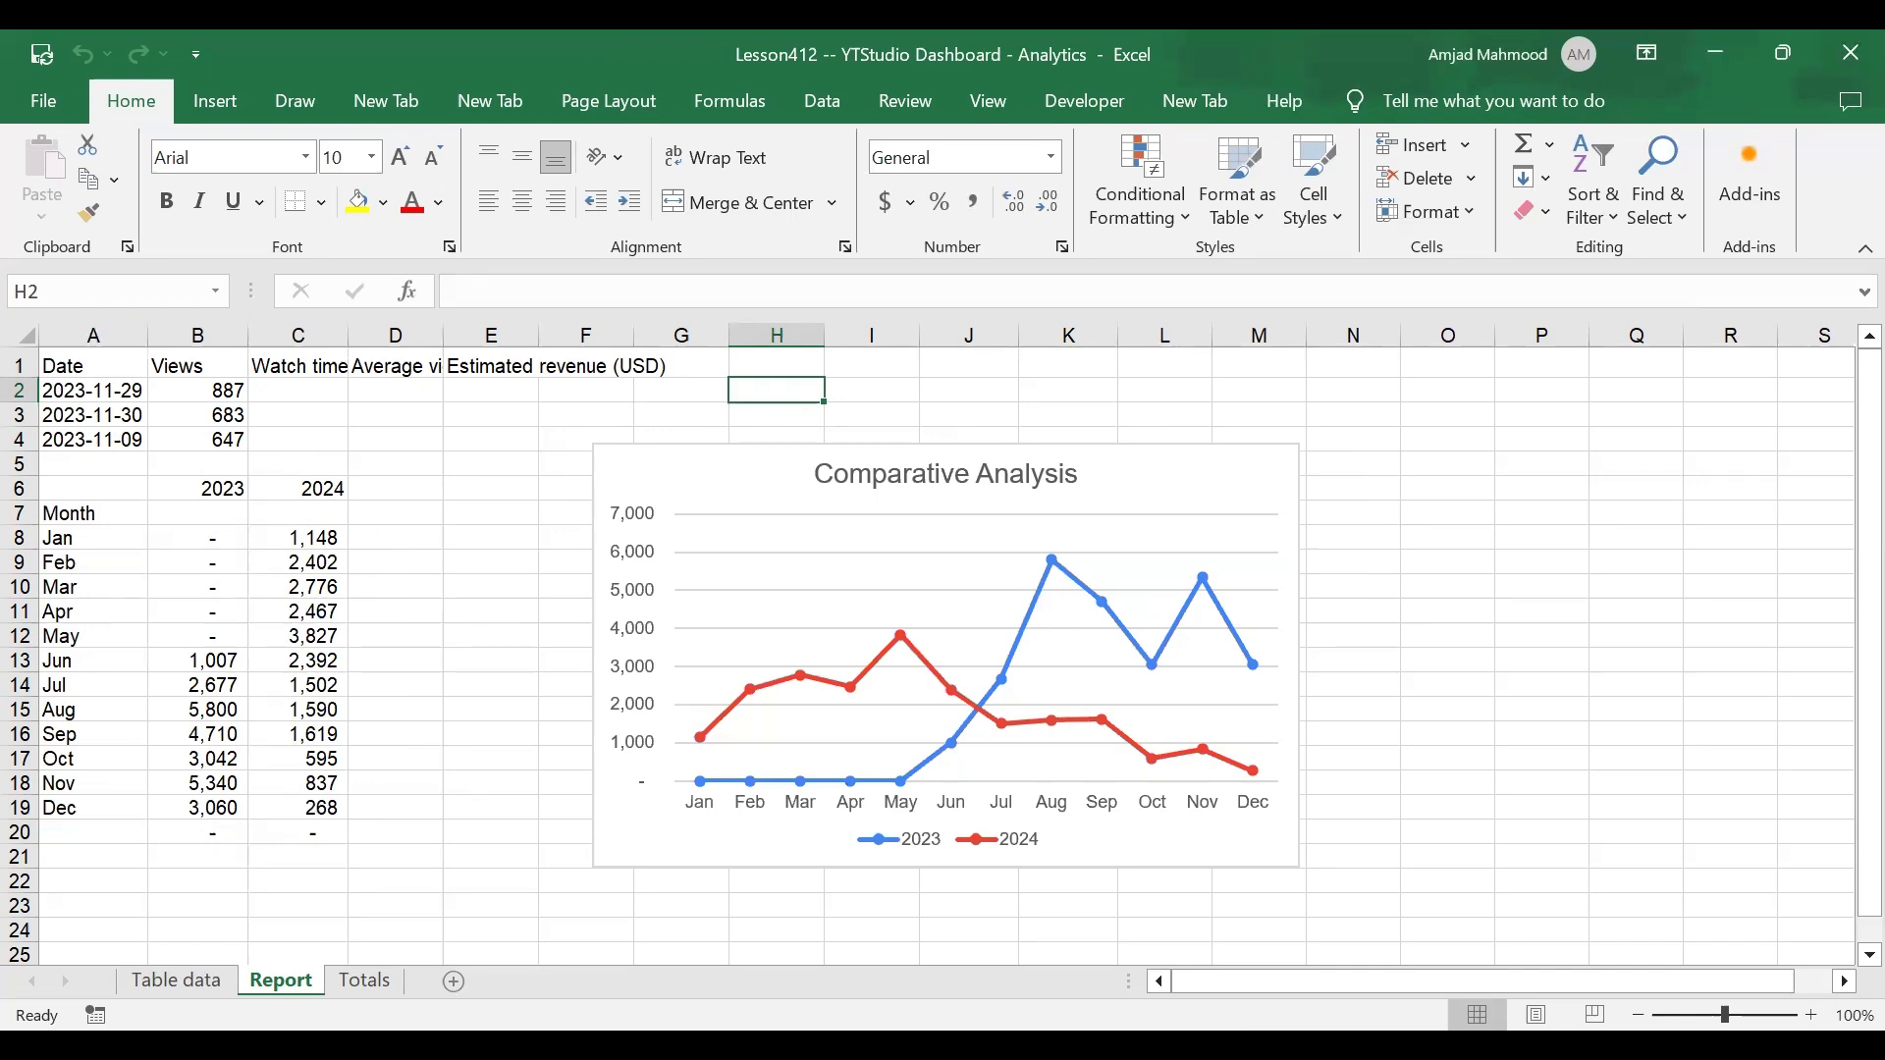
# Step: Open the Report sheet's code and examine the Worksheet_Activate loop that deletes each shape in ActiveSheet.Shapes
pyautogui.rightClick(281, 980)
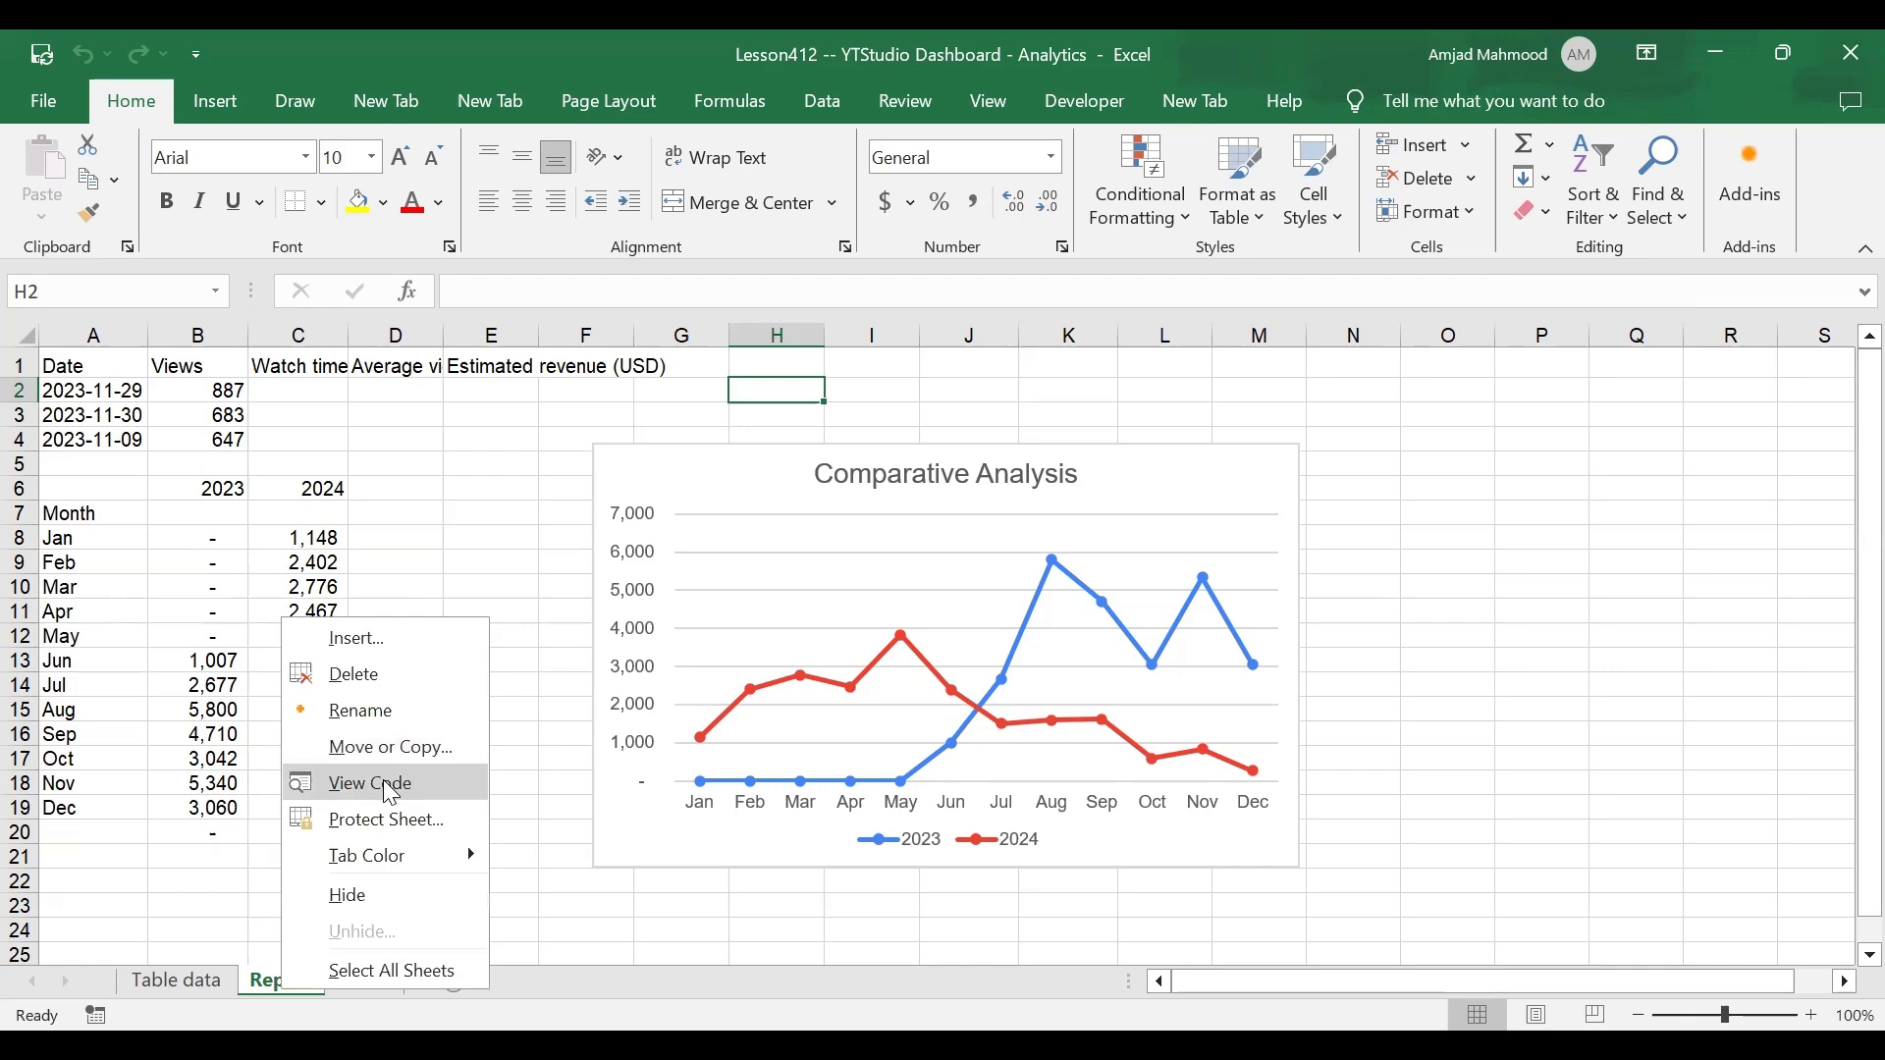
pyautogui.click(391, 790)
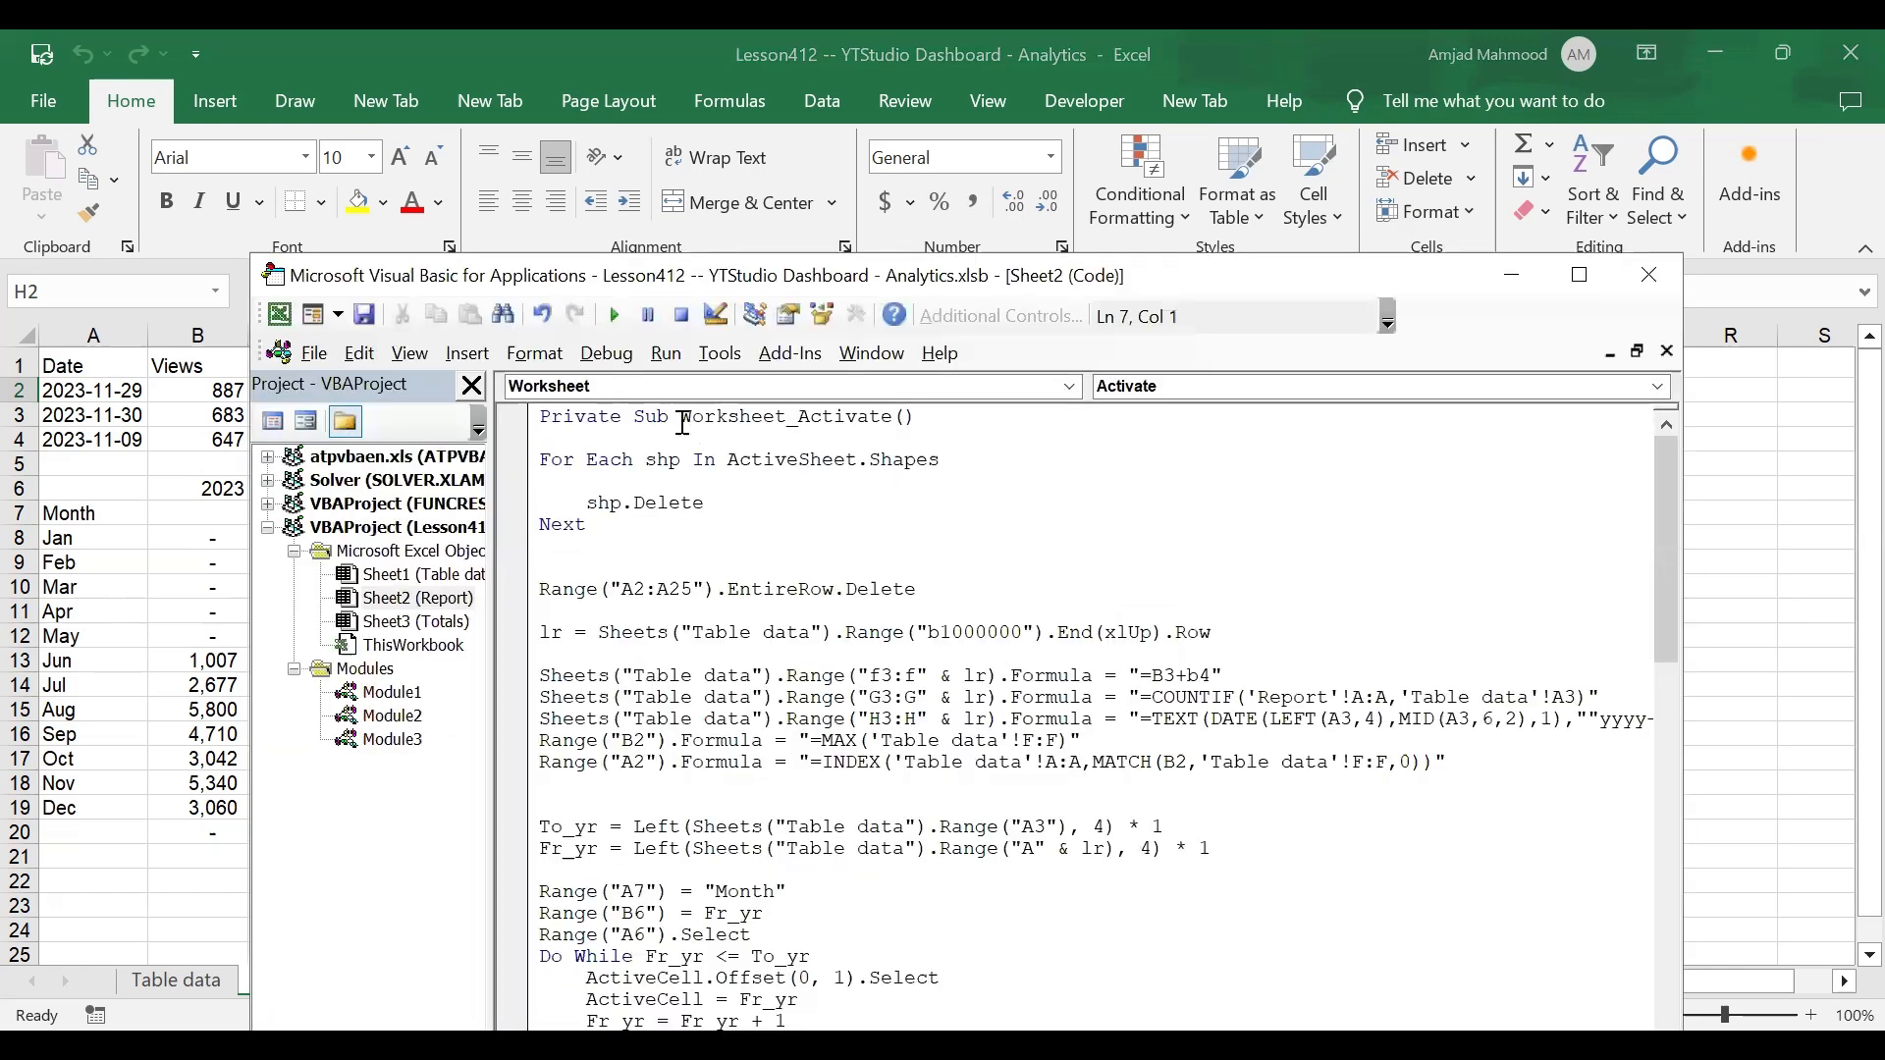
pyautogui.moveTo(680, 421); pyautogui.dragTo(893, 420)
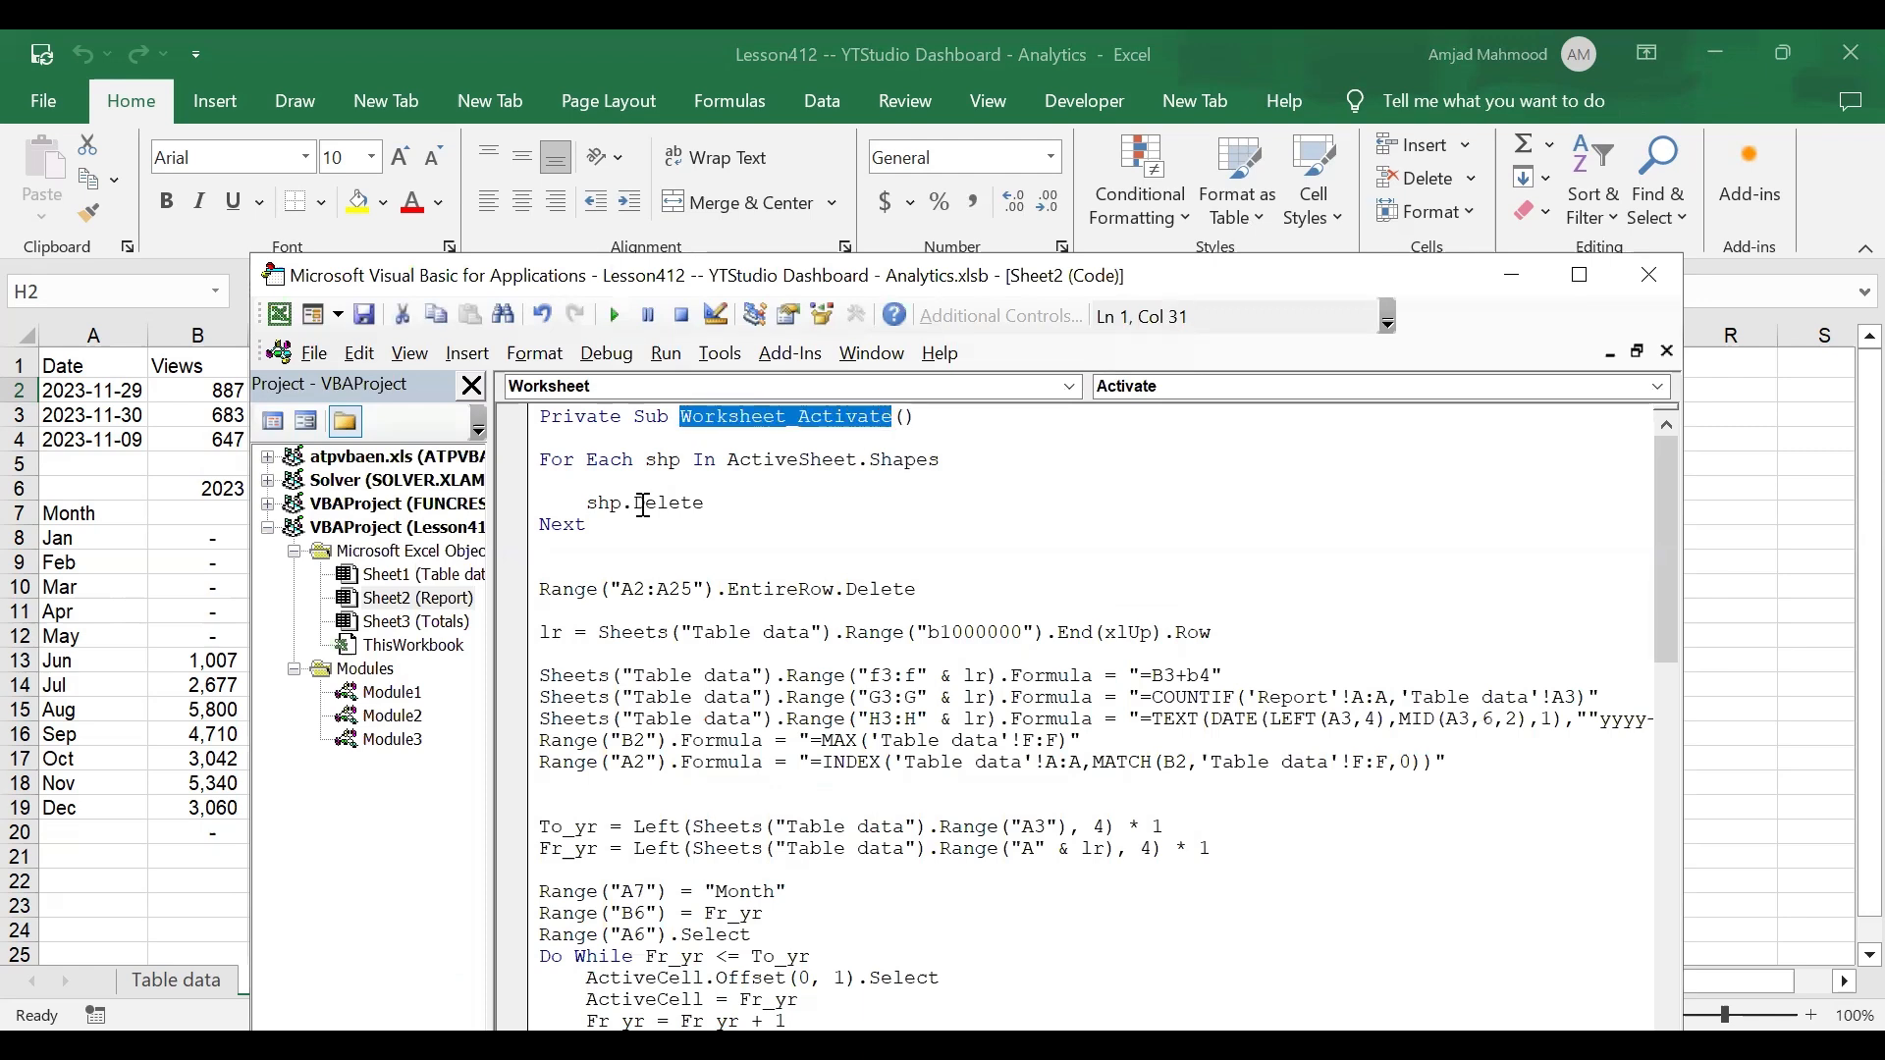
pyautogui.click(542, 455)
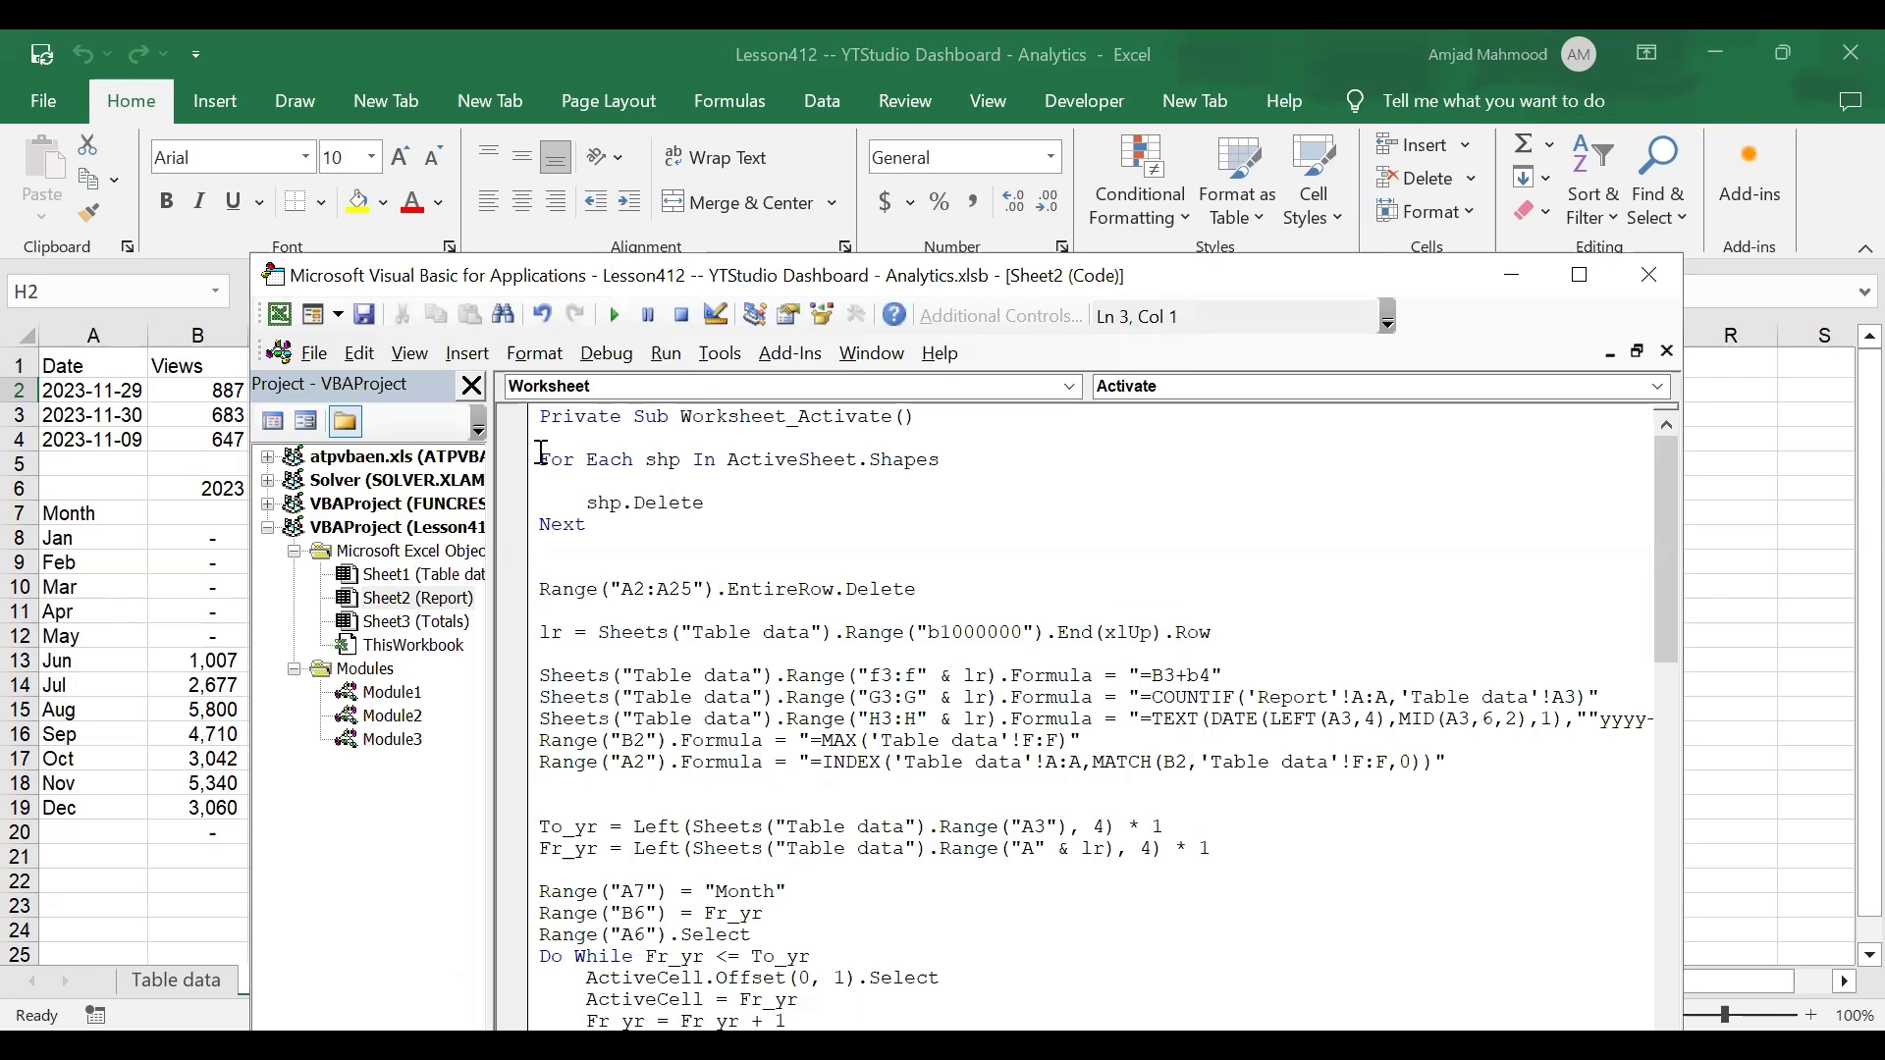
pyautogui.moveTo(542, 456); pyautogui.dragTo(1001, 518)
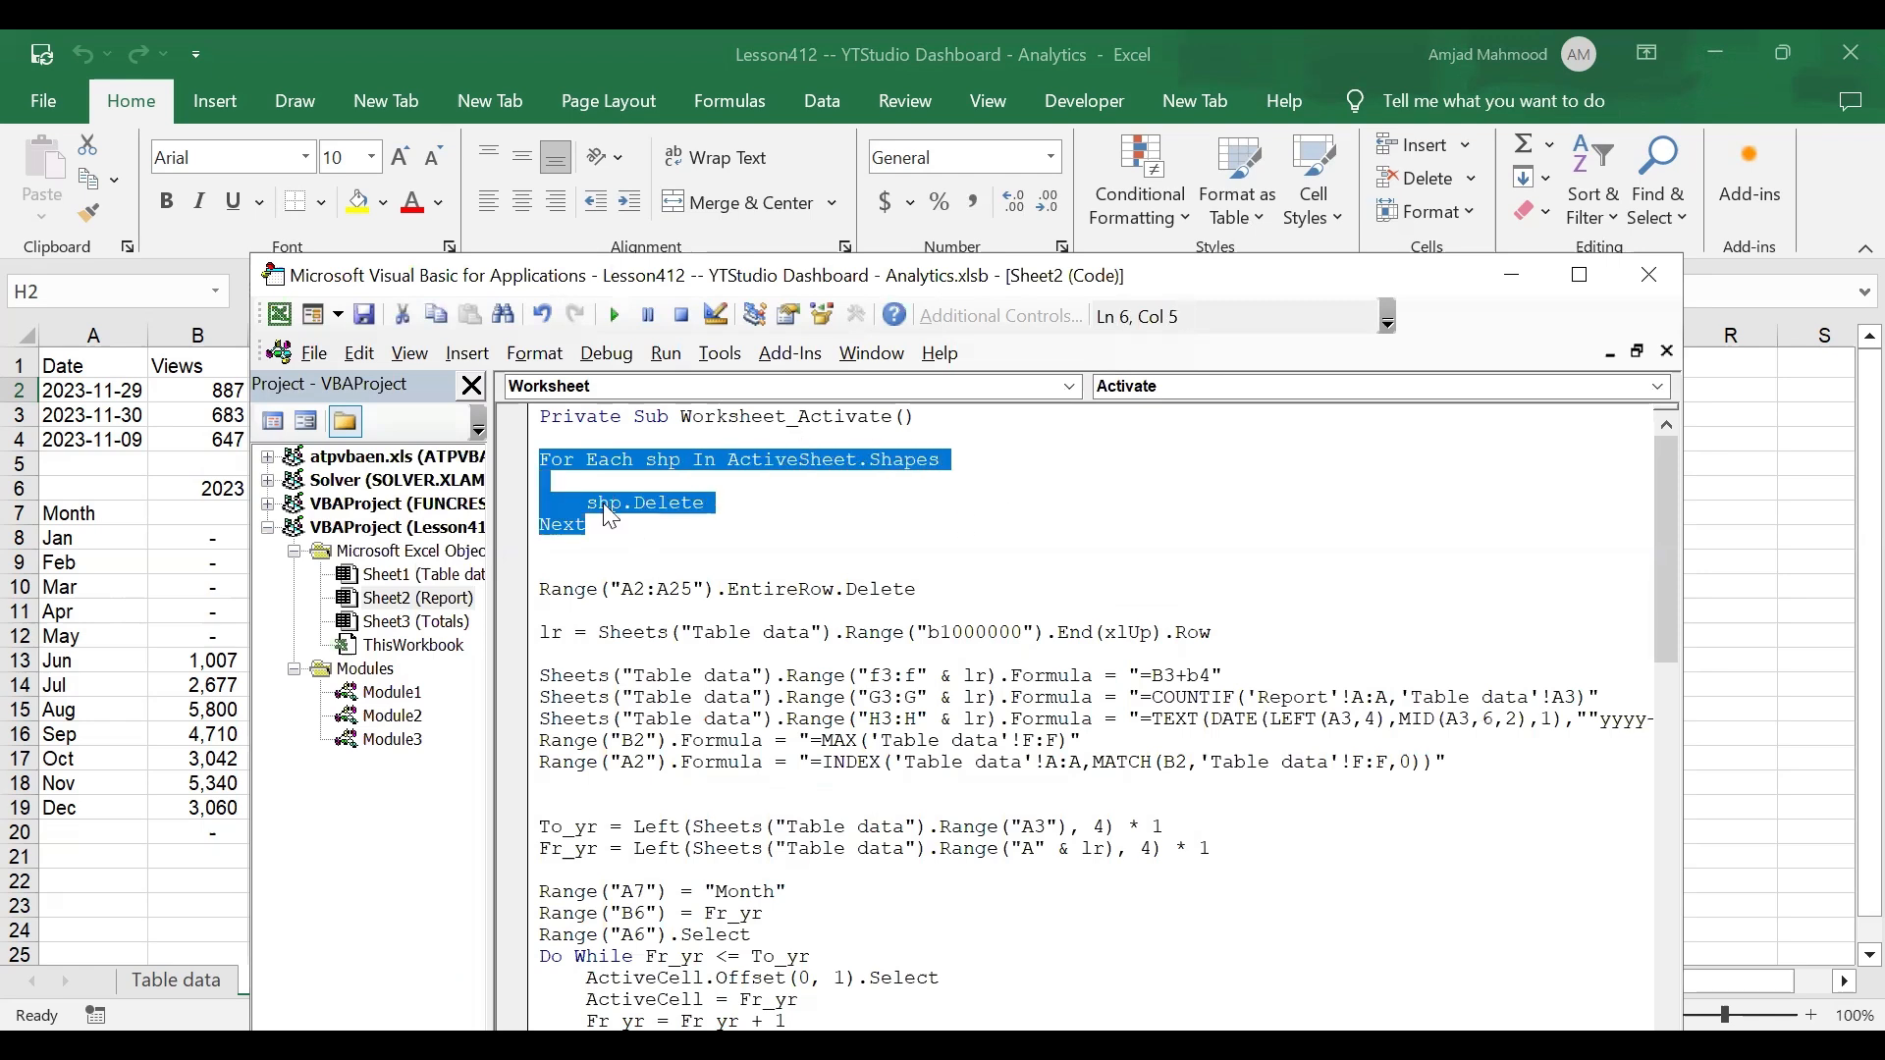
pyautogui.click(672, 461)
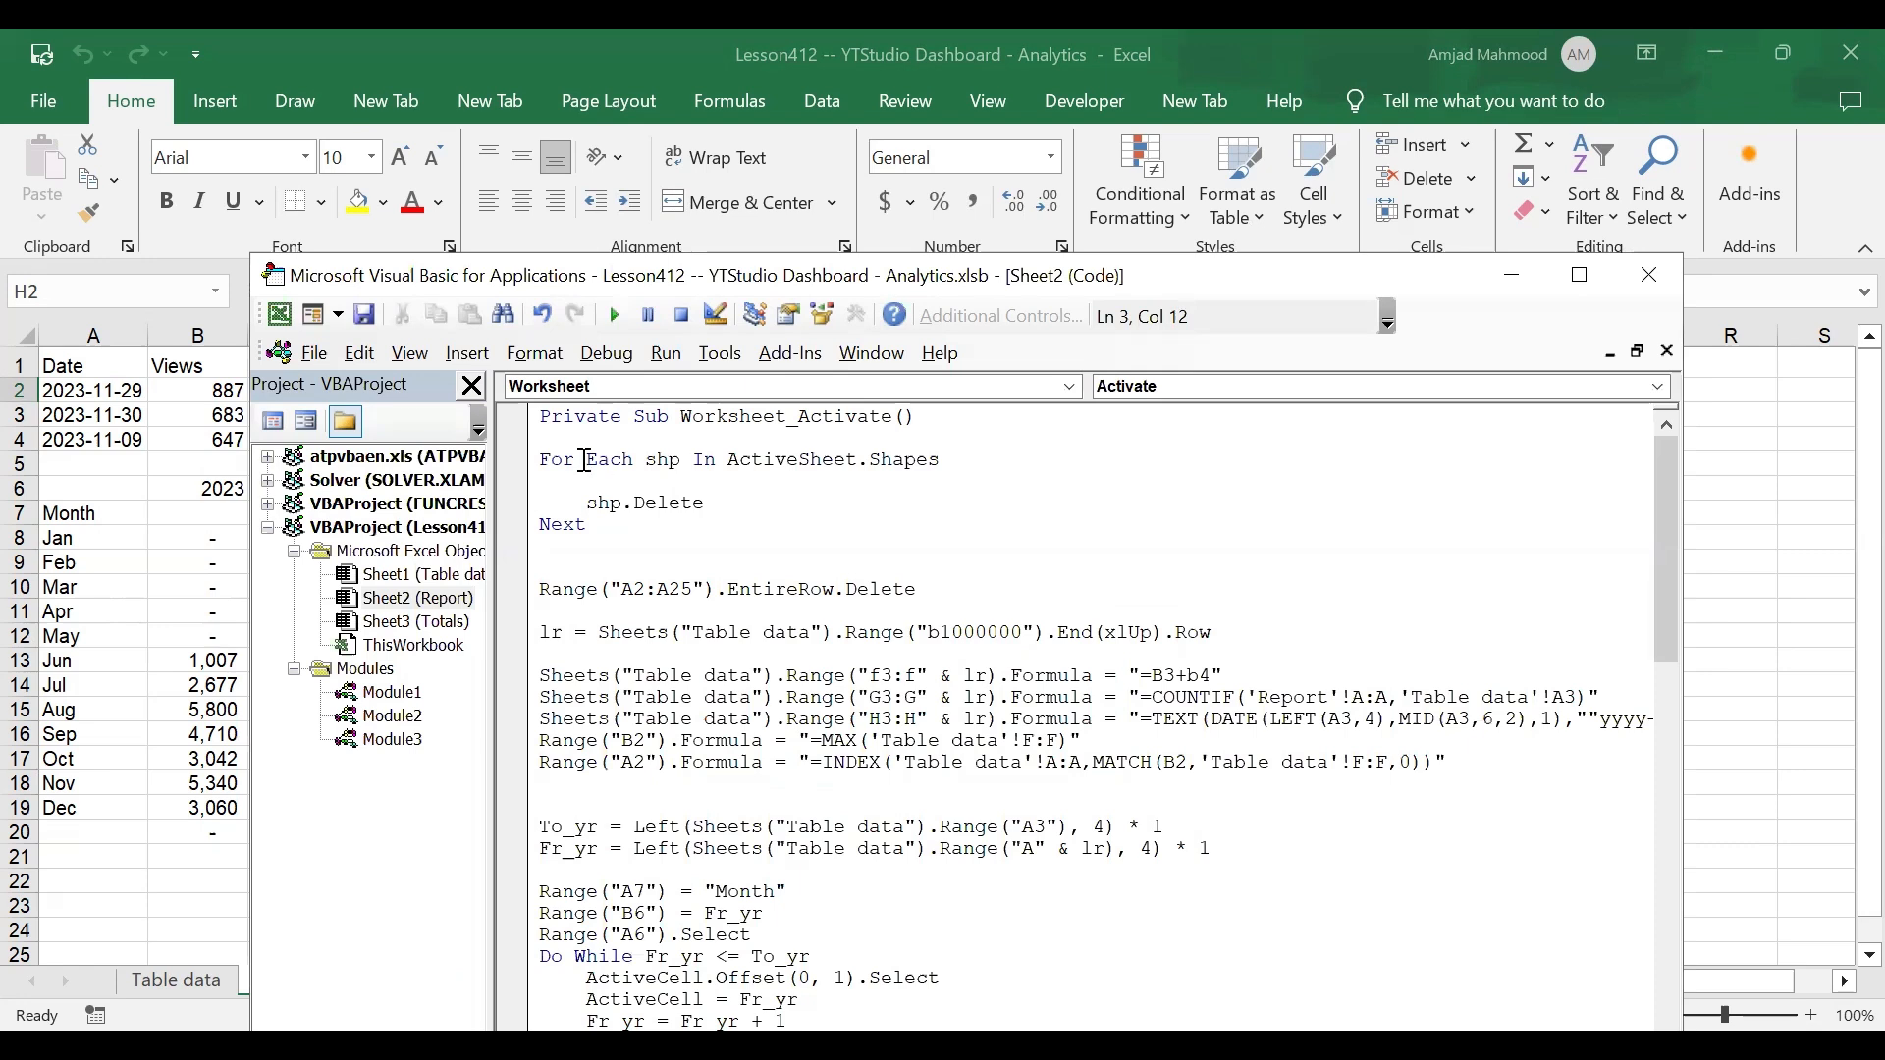
pyautogui.click(648, 460)
pyautogui.moveTo(648, 460); pyautogui.dragTo(682, 459)
pyautogui.moveTo(586, 504); pyautogui.dragTo(787, 504)
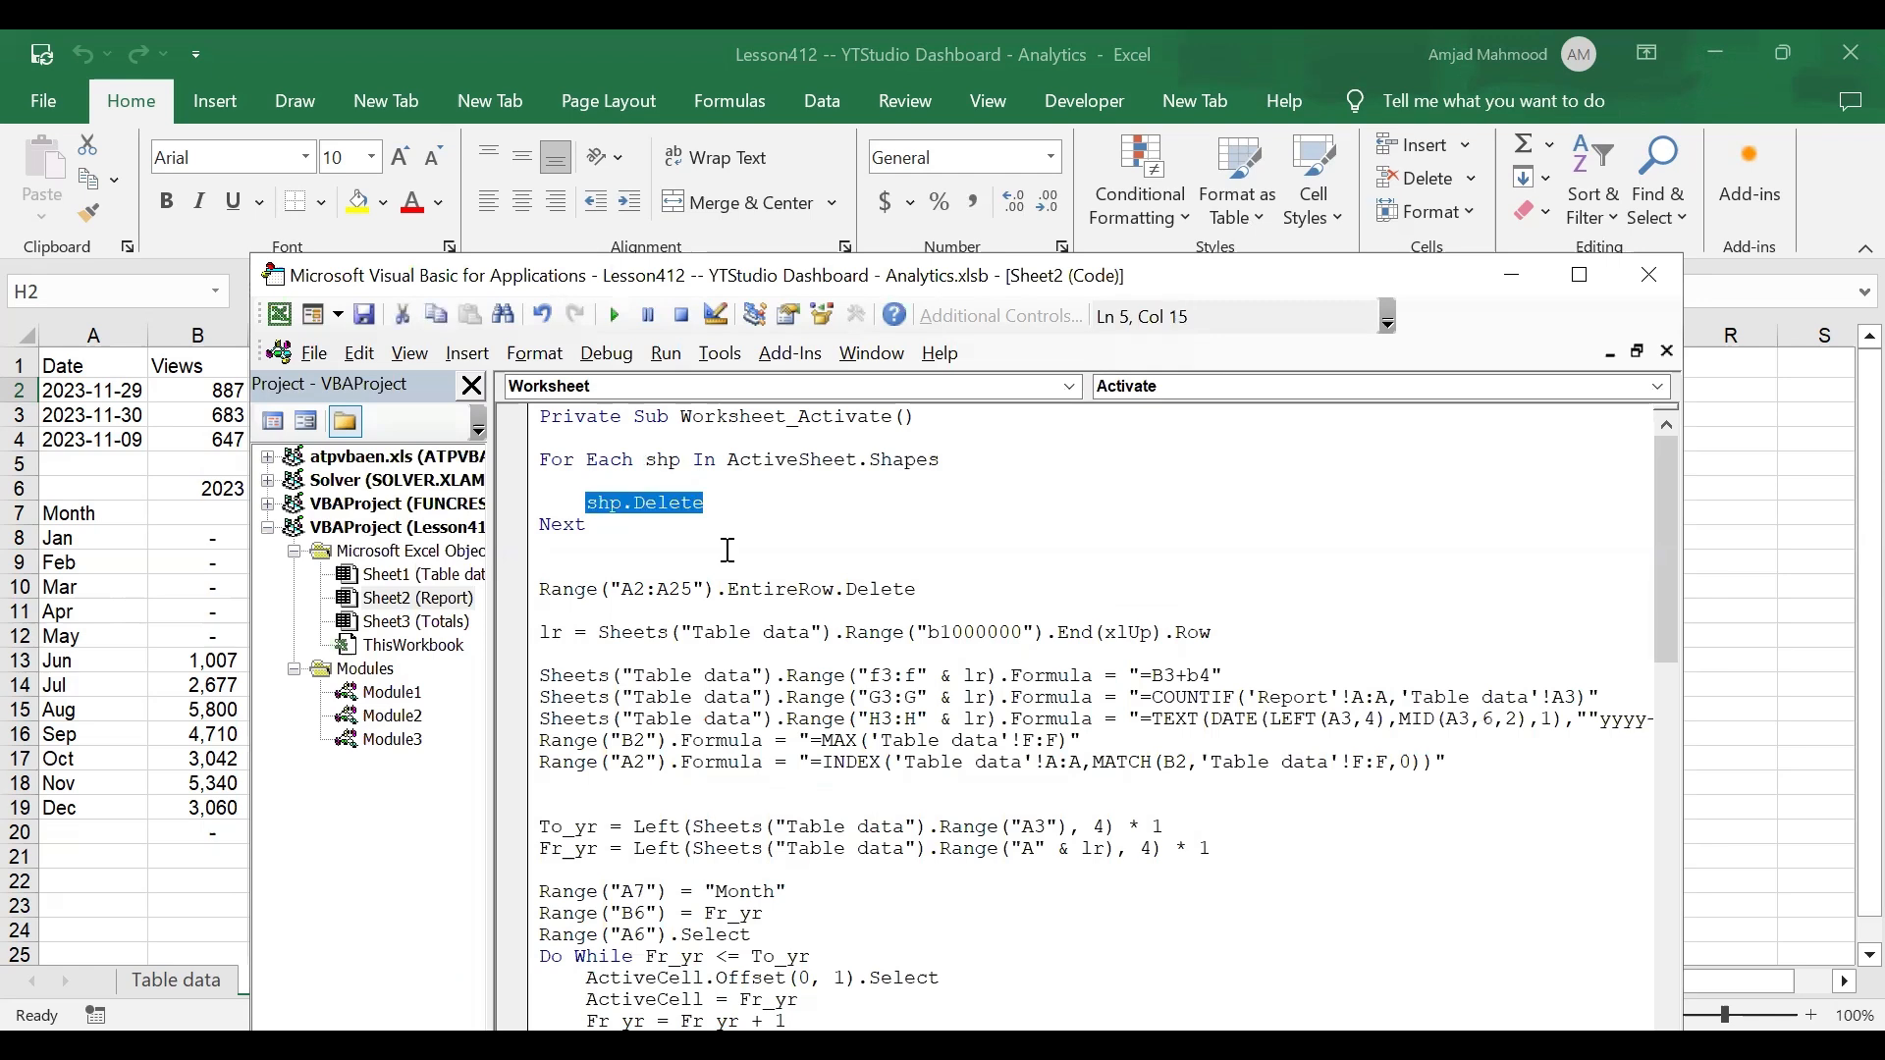
pyautogui.click(556, 547)
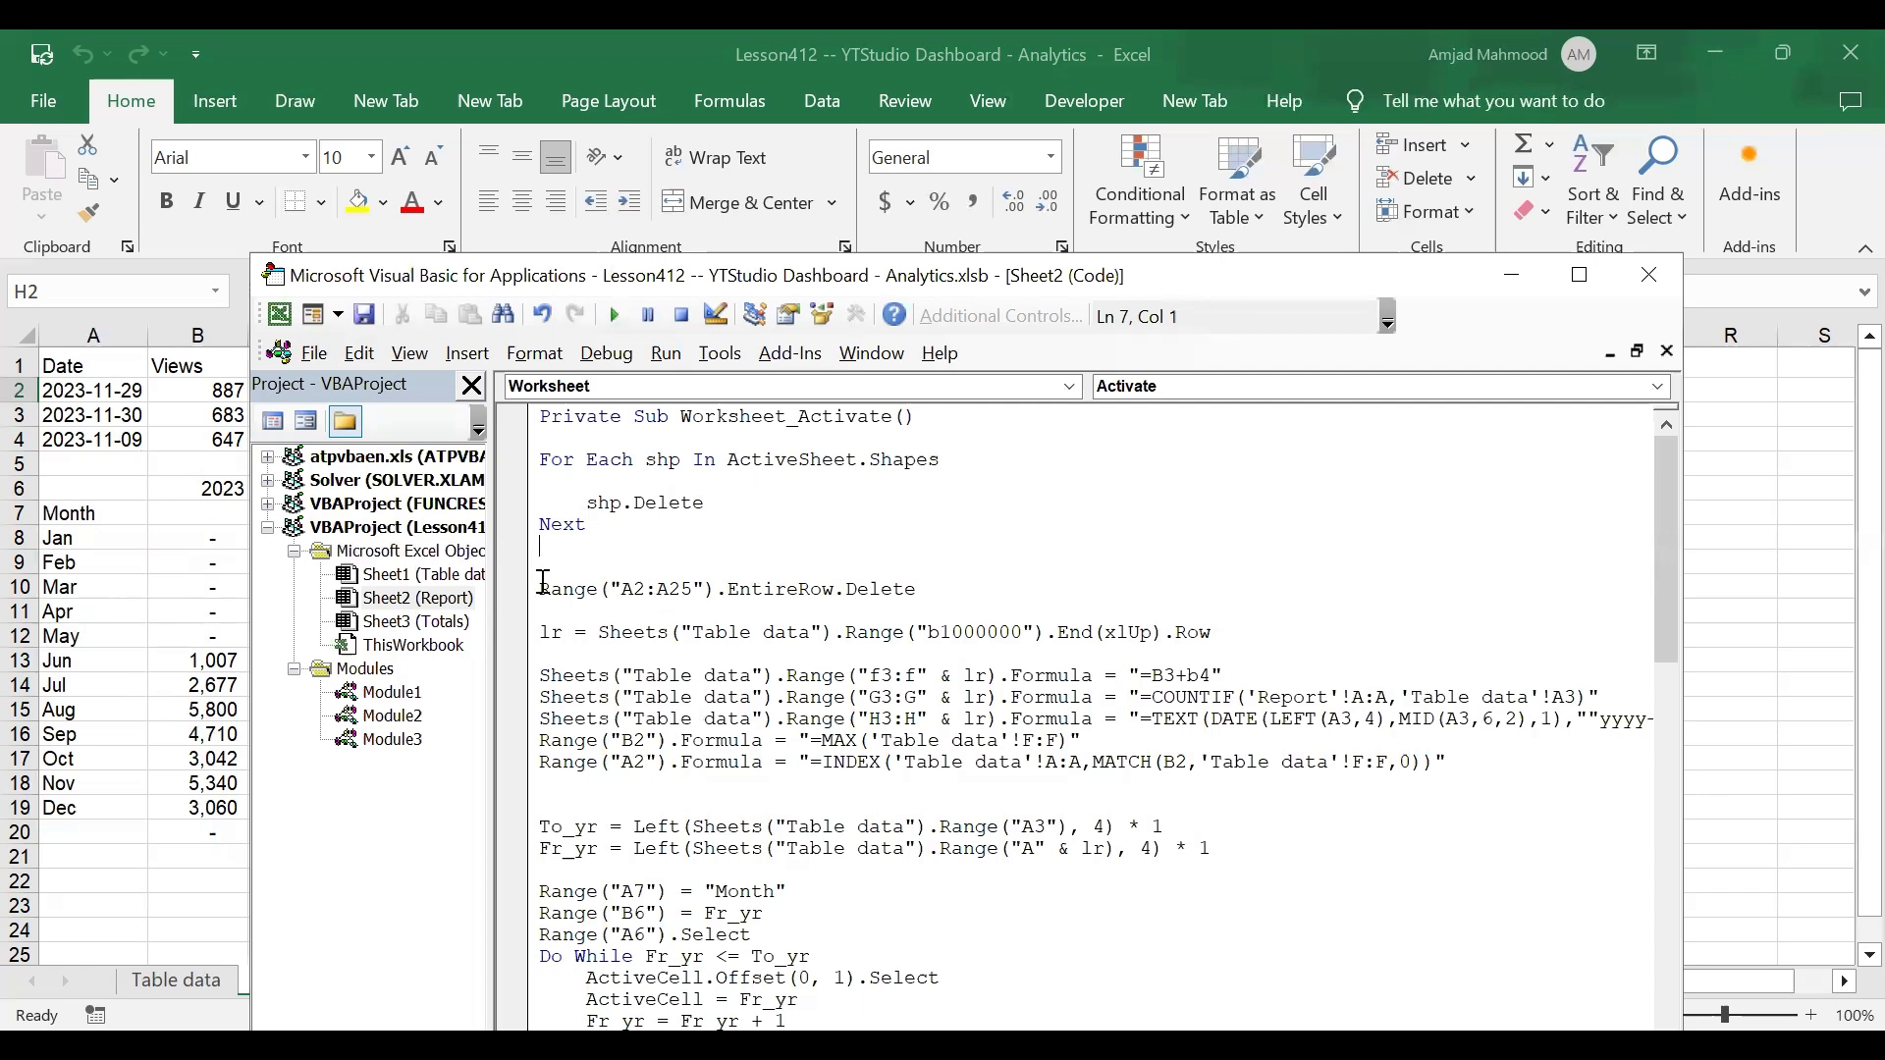
# Step: Compare the Range("A2:A25").EntireRow.Delete line with the shape-deleting loop, then revisit the Report sheet and review shp.Delete in its code
pyautogui.moveTo(543, 590); pyautogui.dragTo(989, 601)
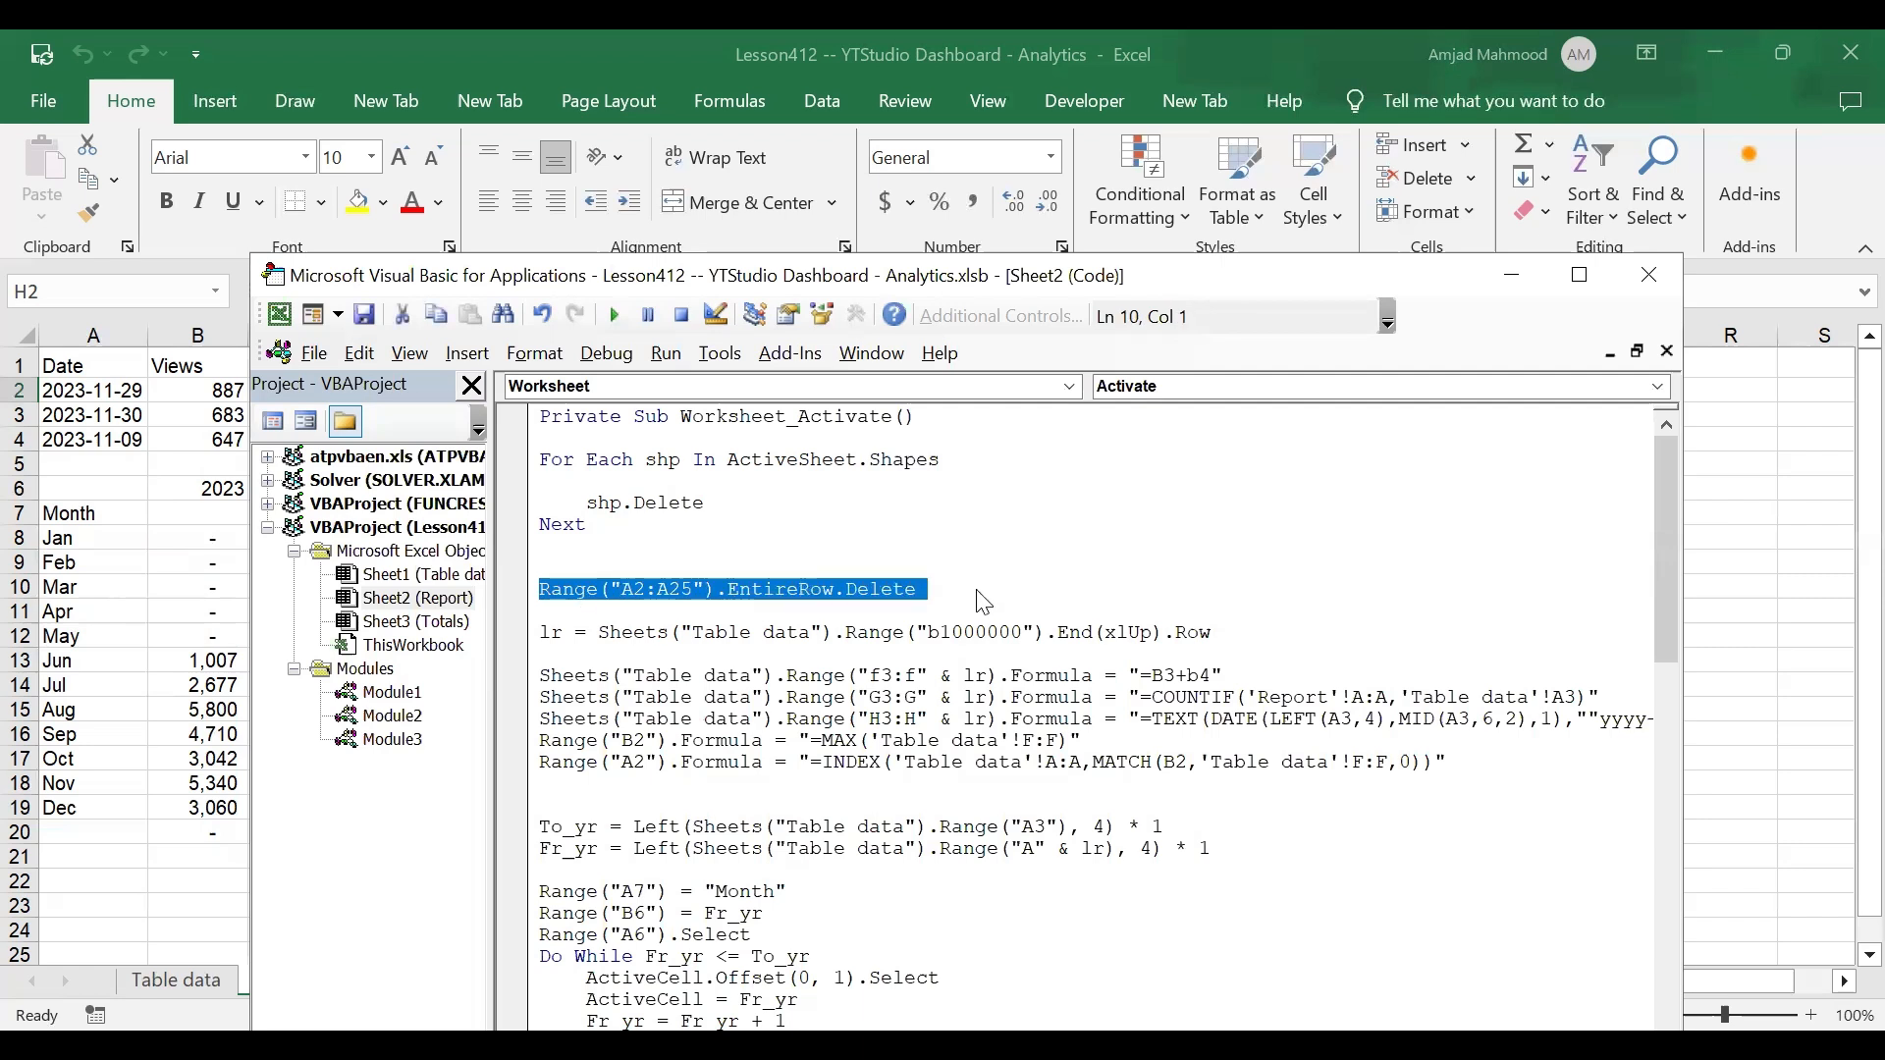
pyautogui.click(948, 579)
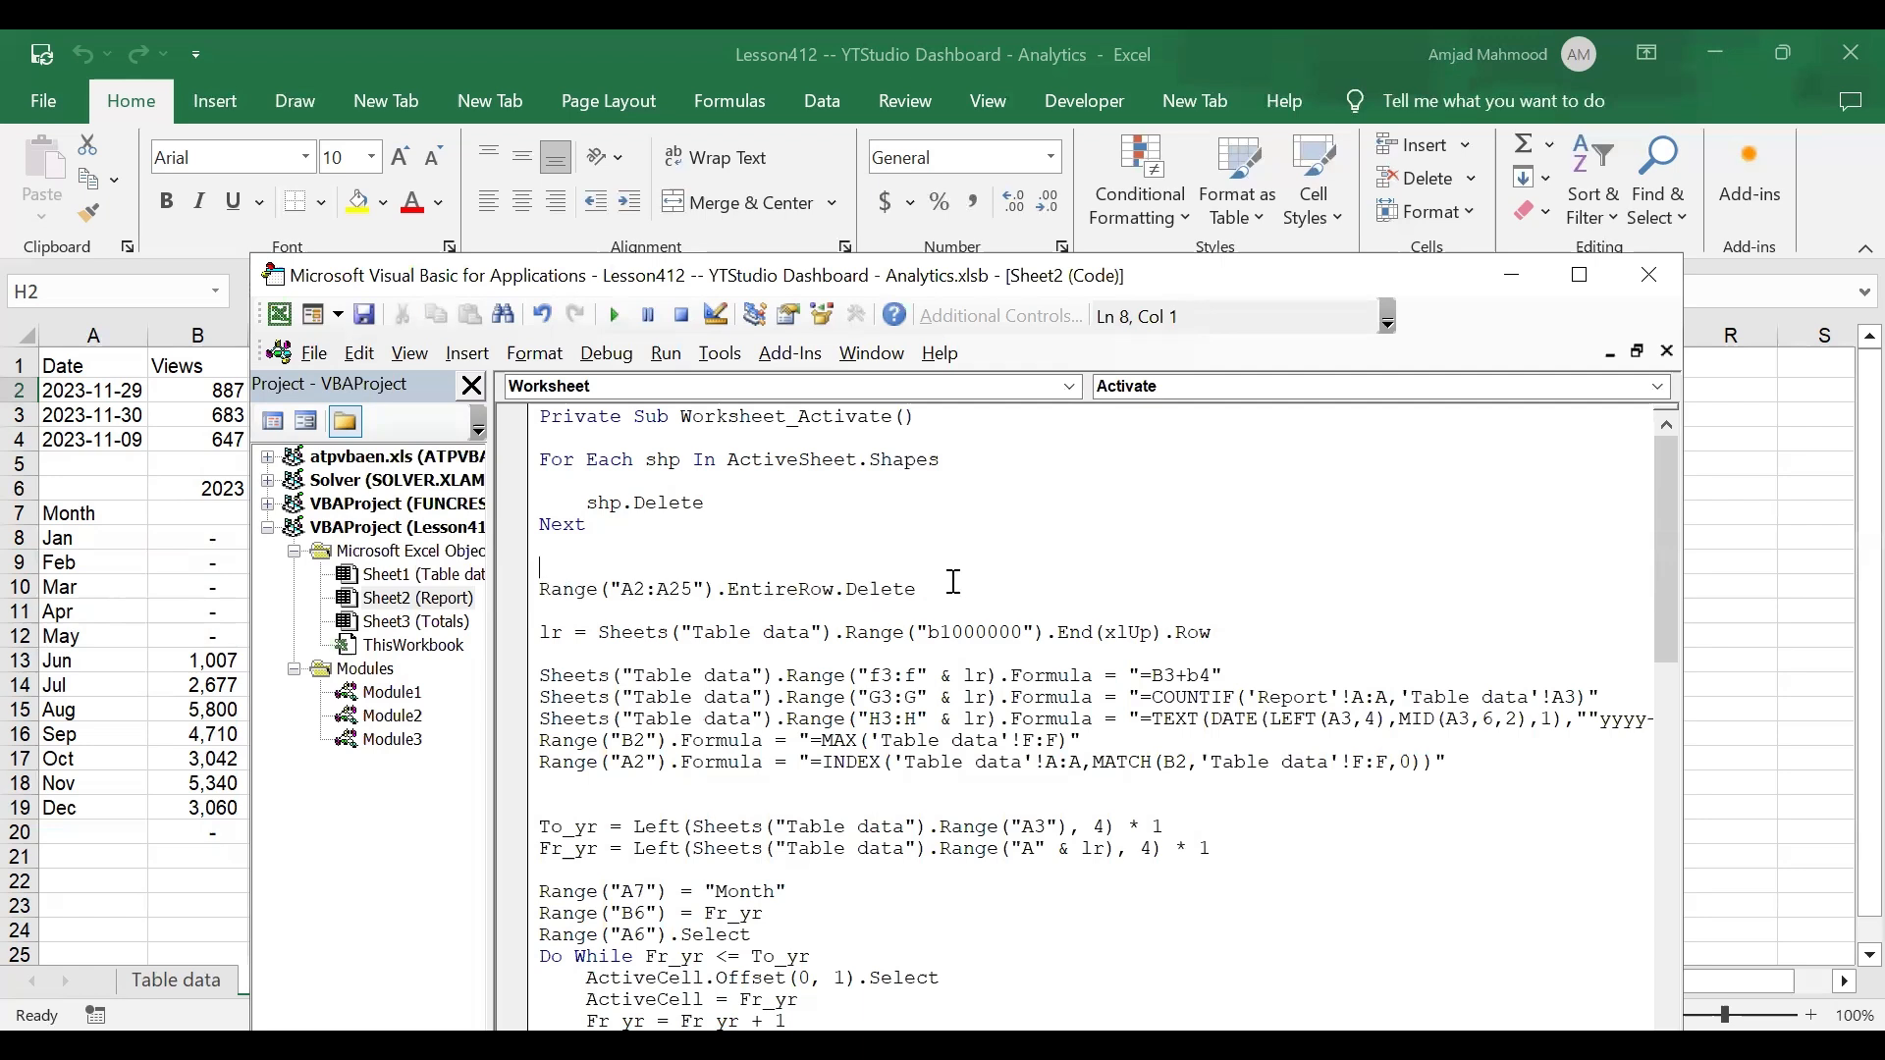
pyautogui.keyDown('shift'); pyautogui.click(520, 590); pyautogui.keyUp('shift')
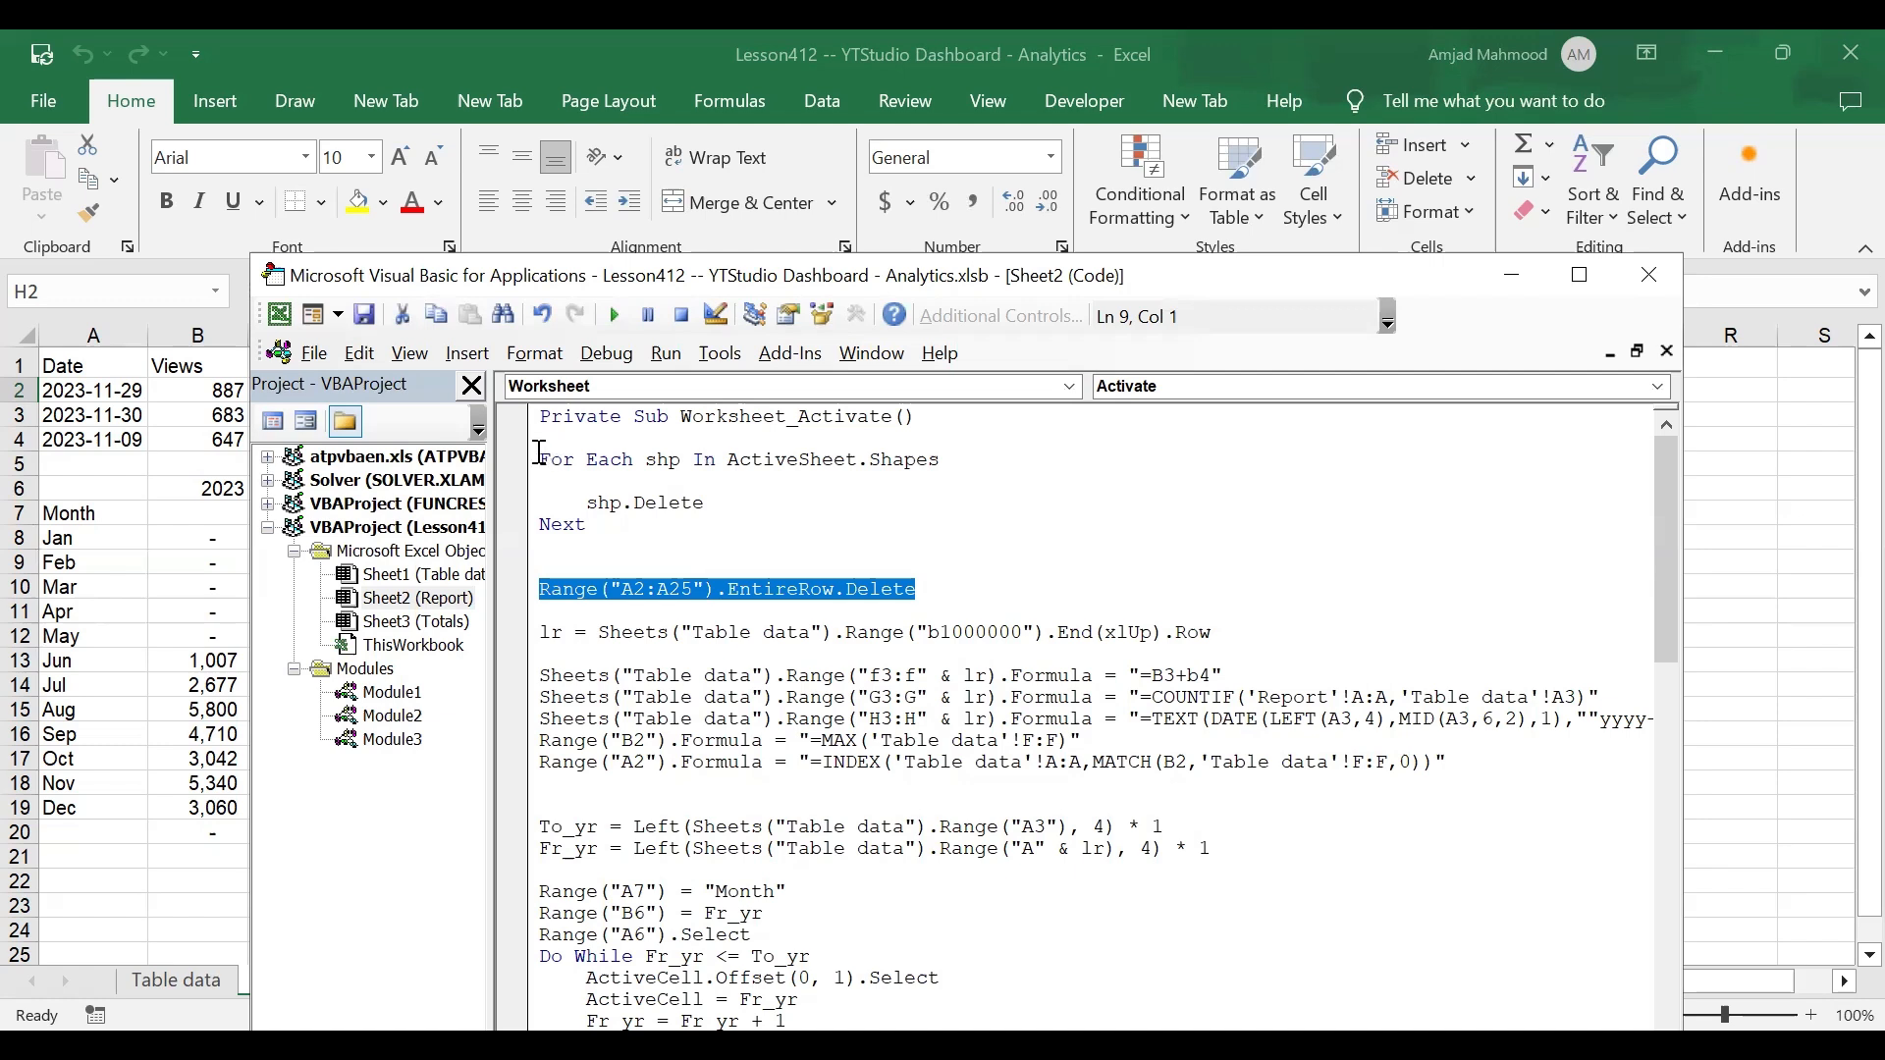
pyautogui.moveTo(541, 459); pyautogui.dragTo(709, 528)
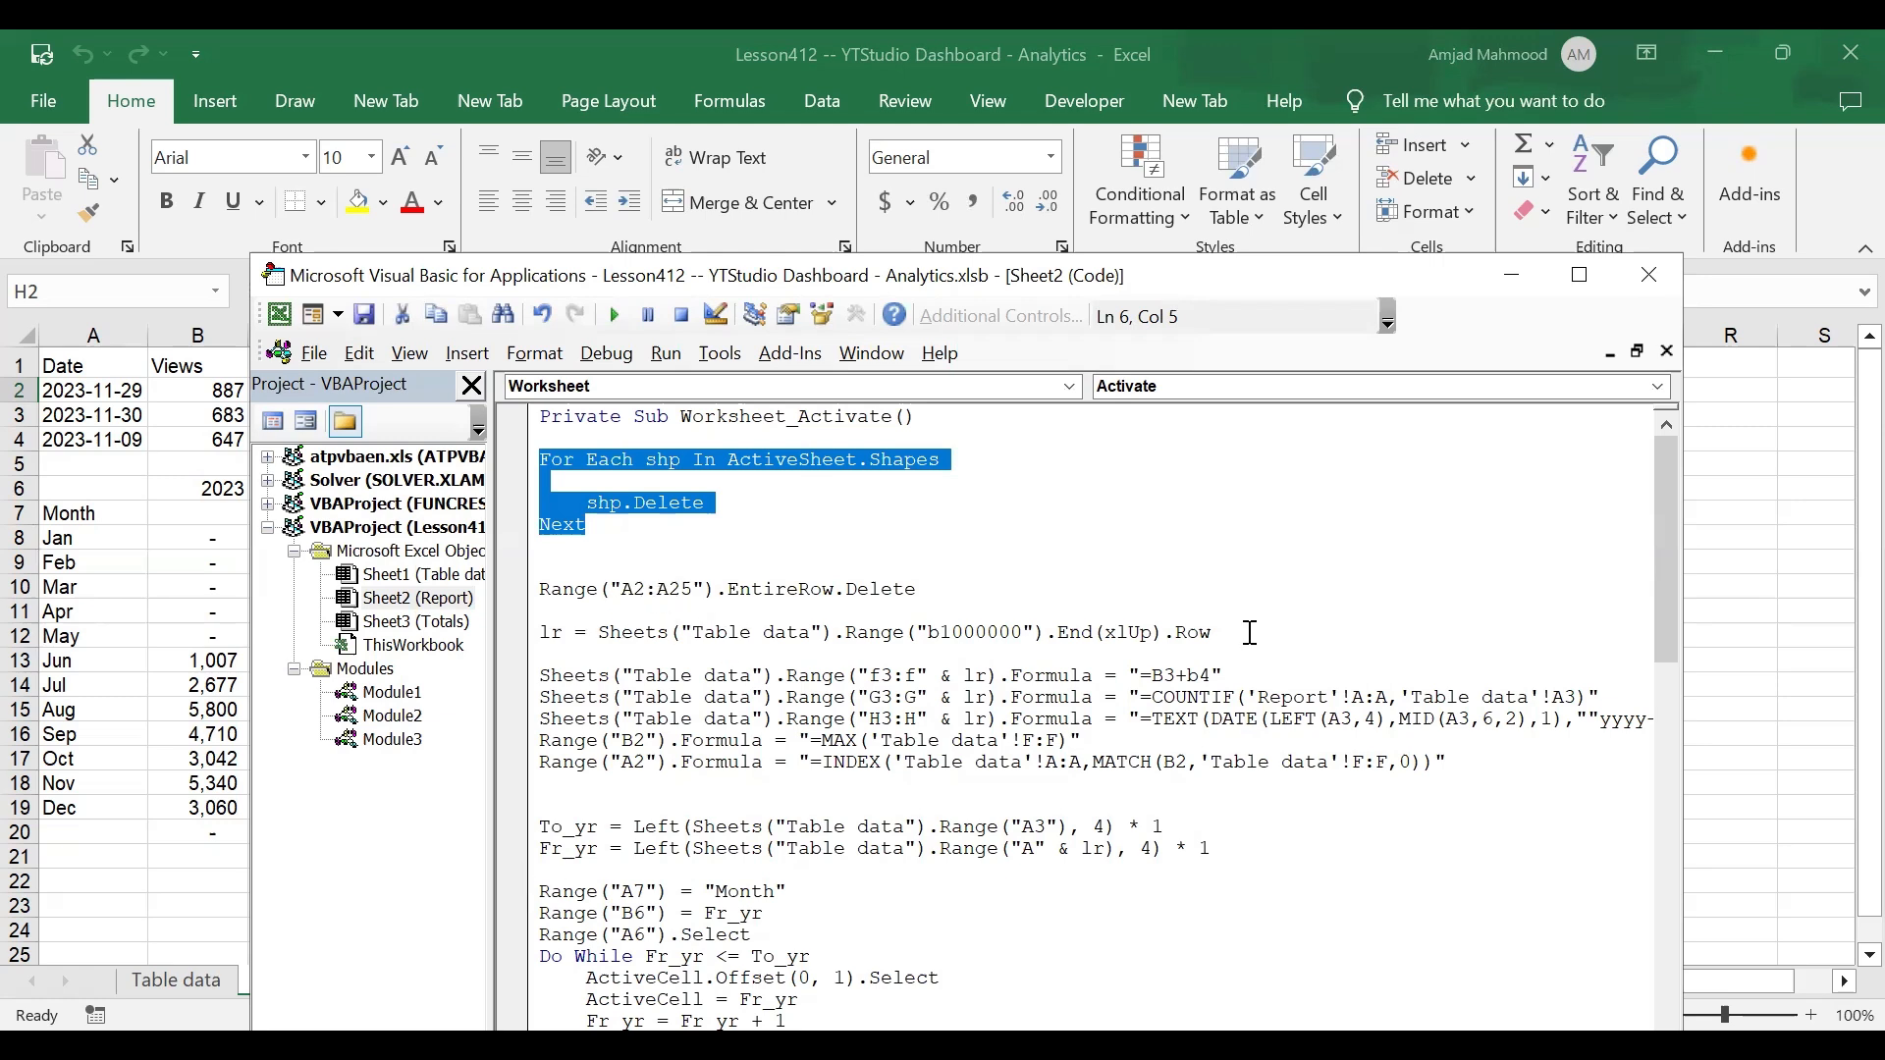
pyautogui.click(834, 464)
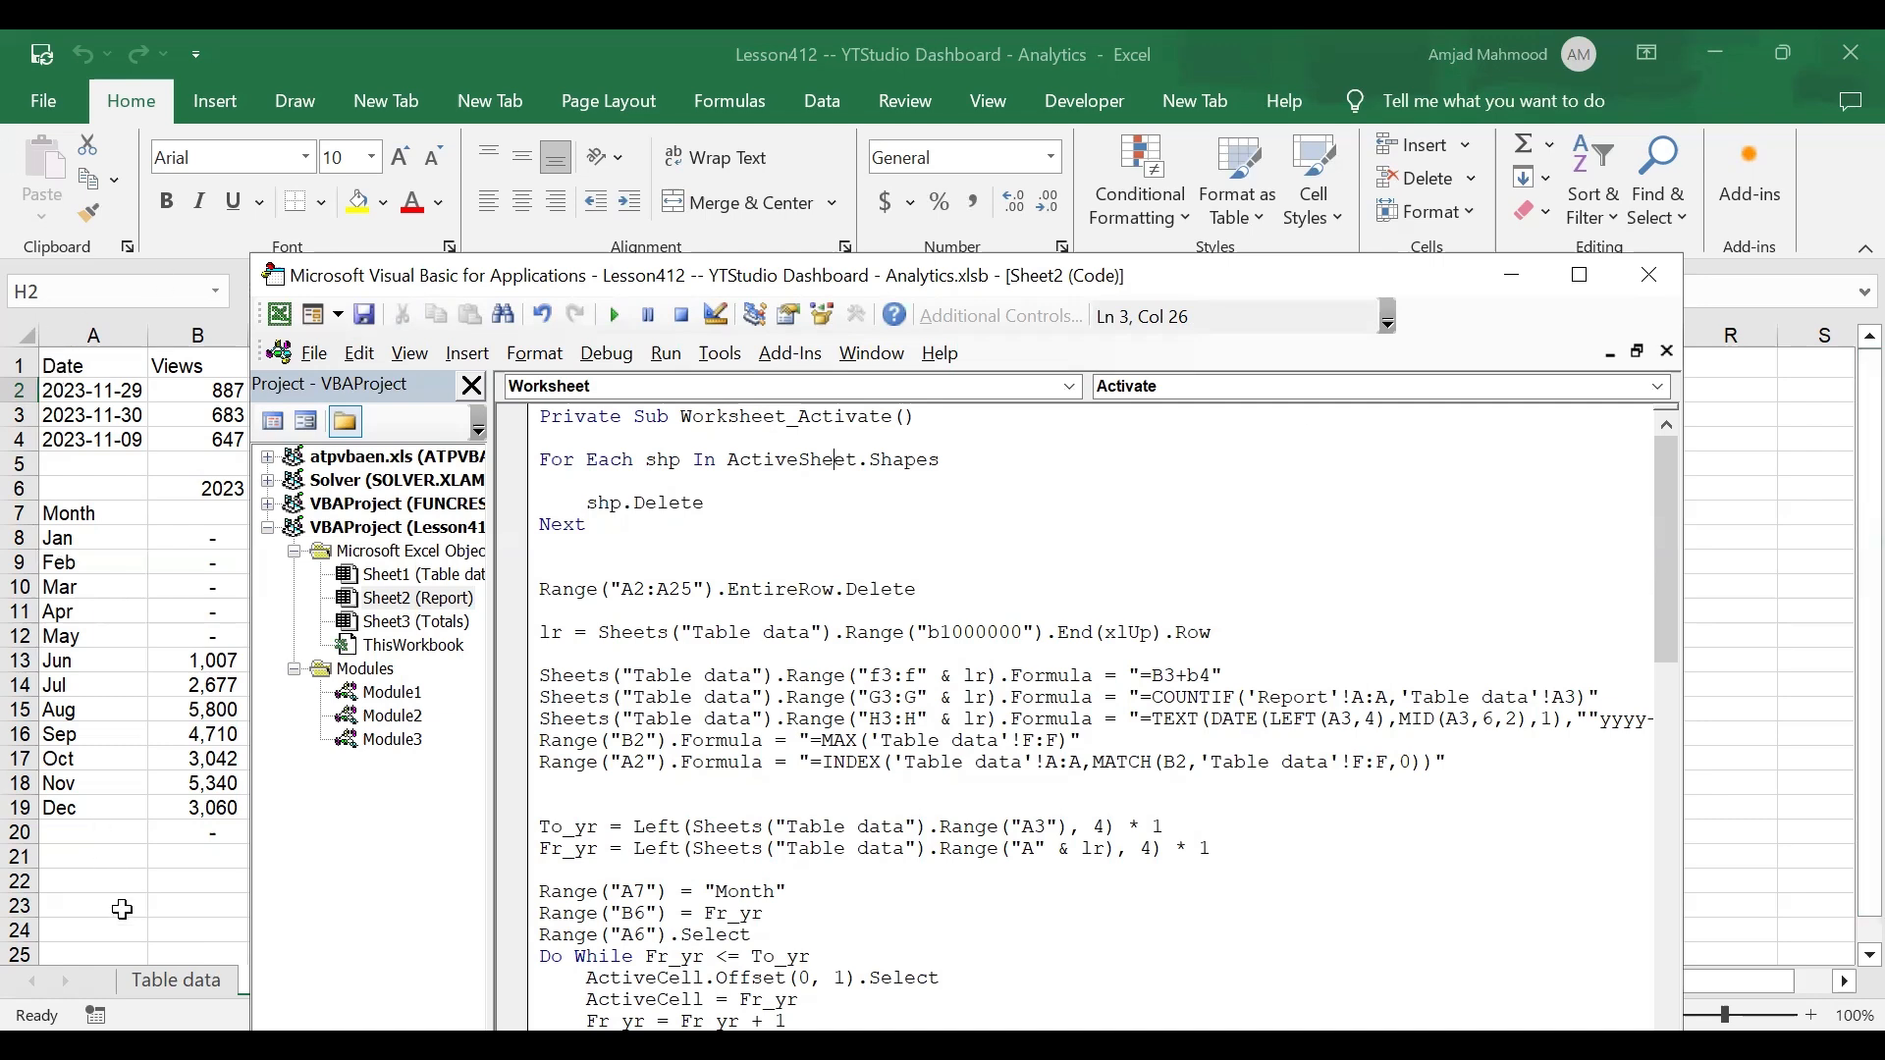
pyautogui.click(105, 365)
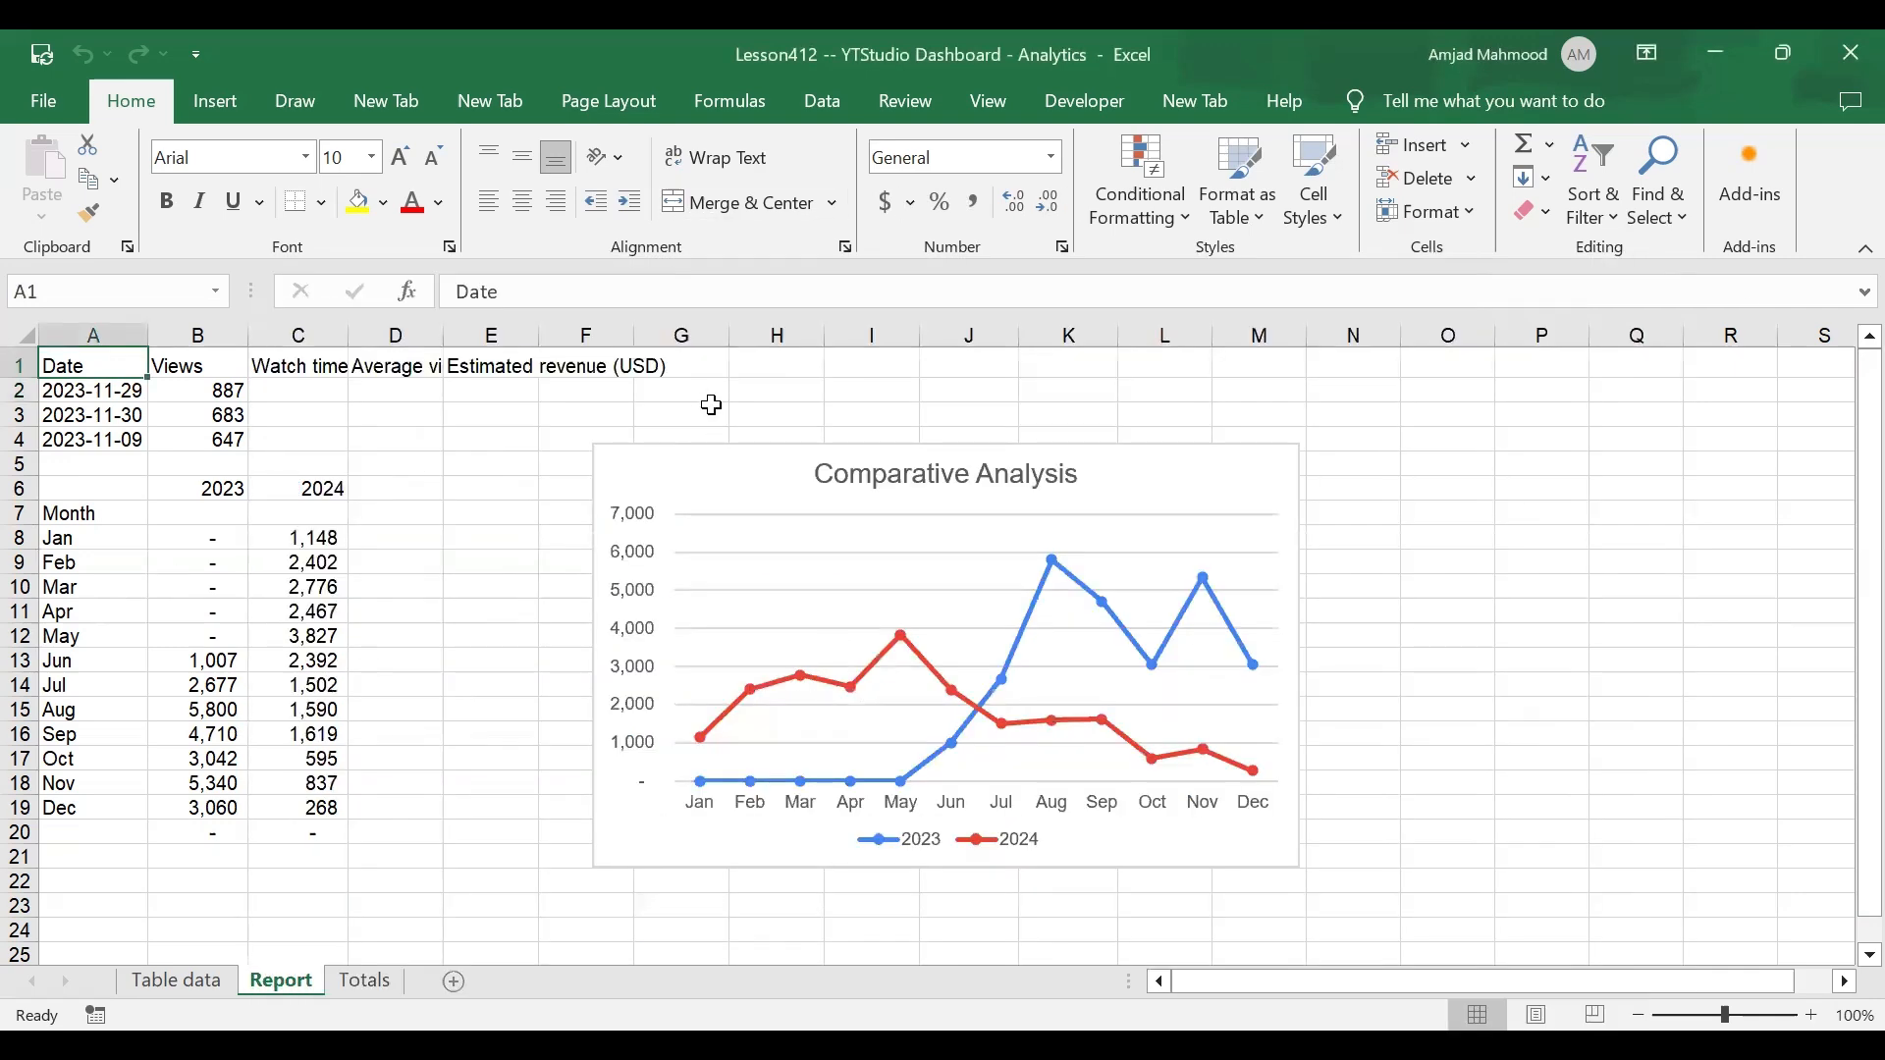
pyautogui.rightClick(280, 981)
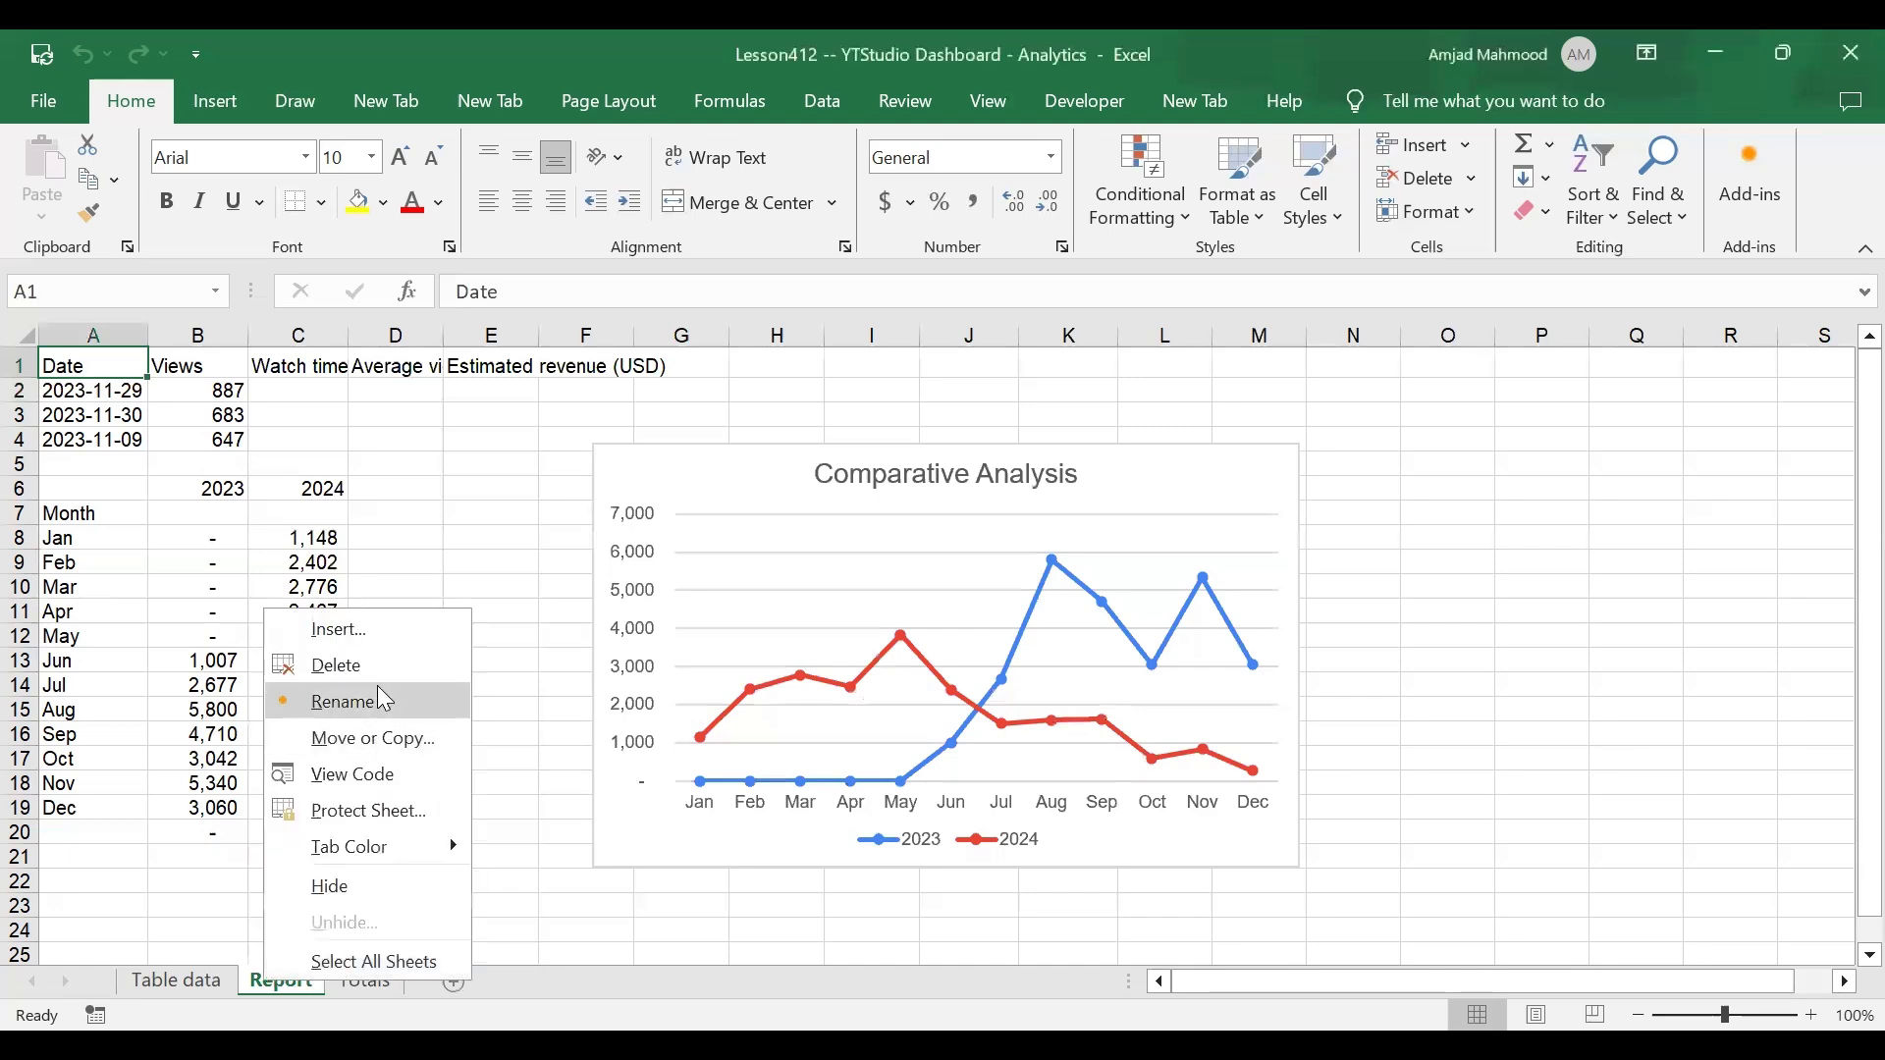
pyautogui.click(387, 776)
pyautogui.moveTo(587, 502); pyautogui.dragTo(795, 506)
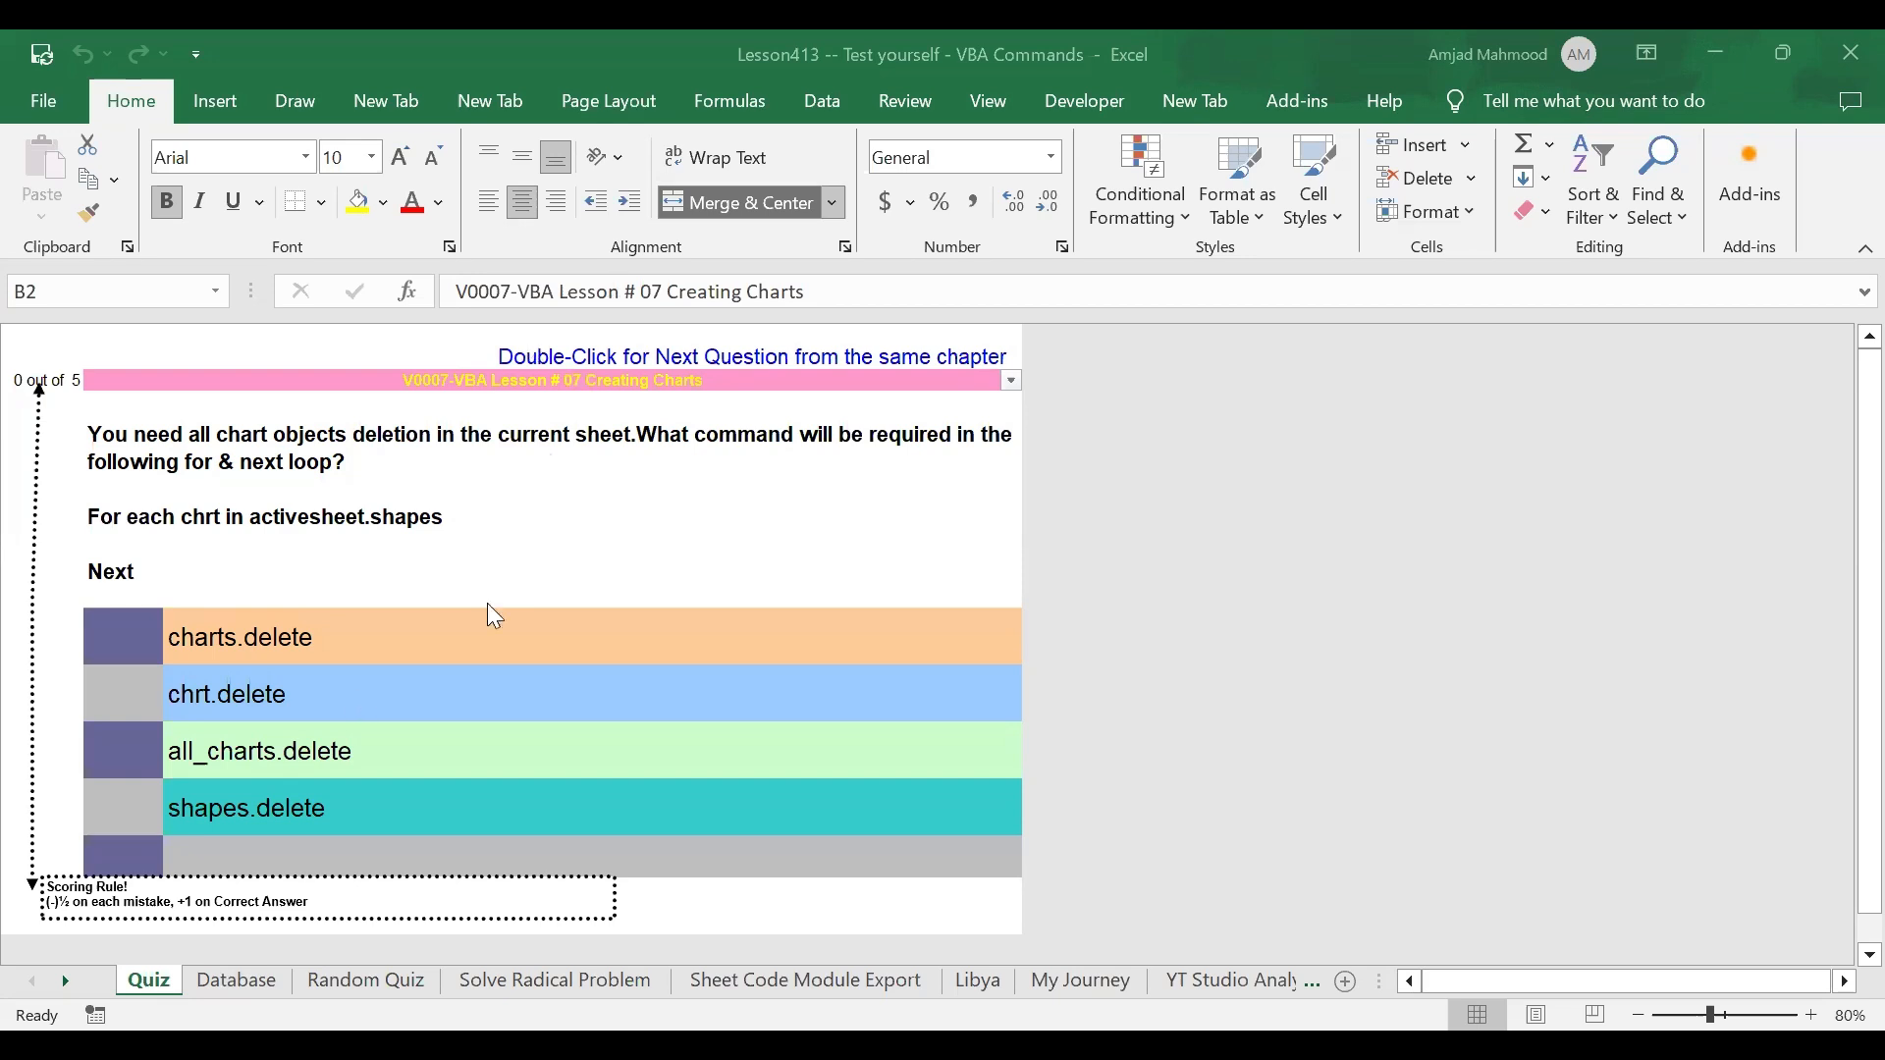
# Step: In the Lesson413 quiz workbook, answer the VBA Lesson # 07 Creating Charts question about deleting all chart objects with chrt.delete
pyautogui.click(1012, 381)
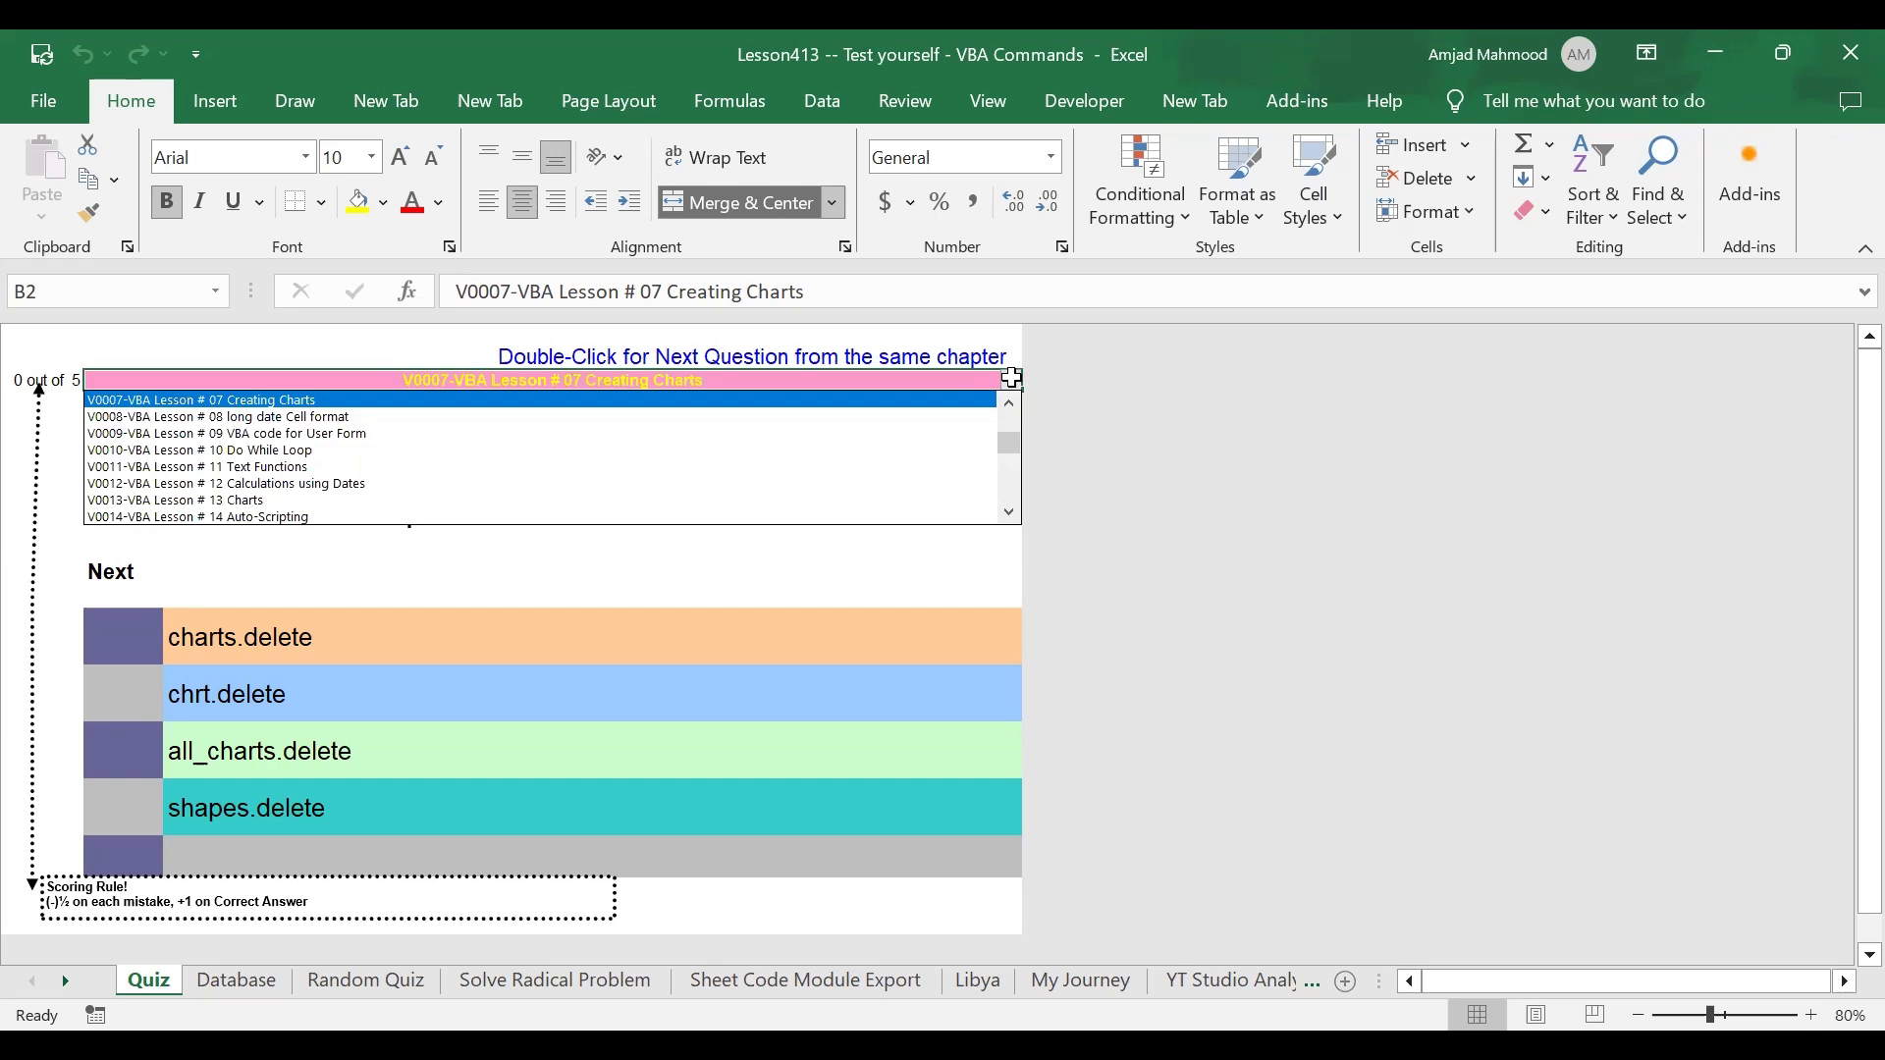
pyautogui.click(1012, 381)
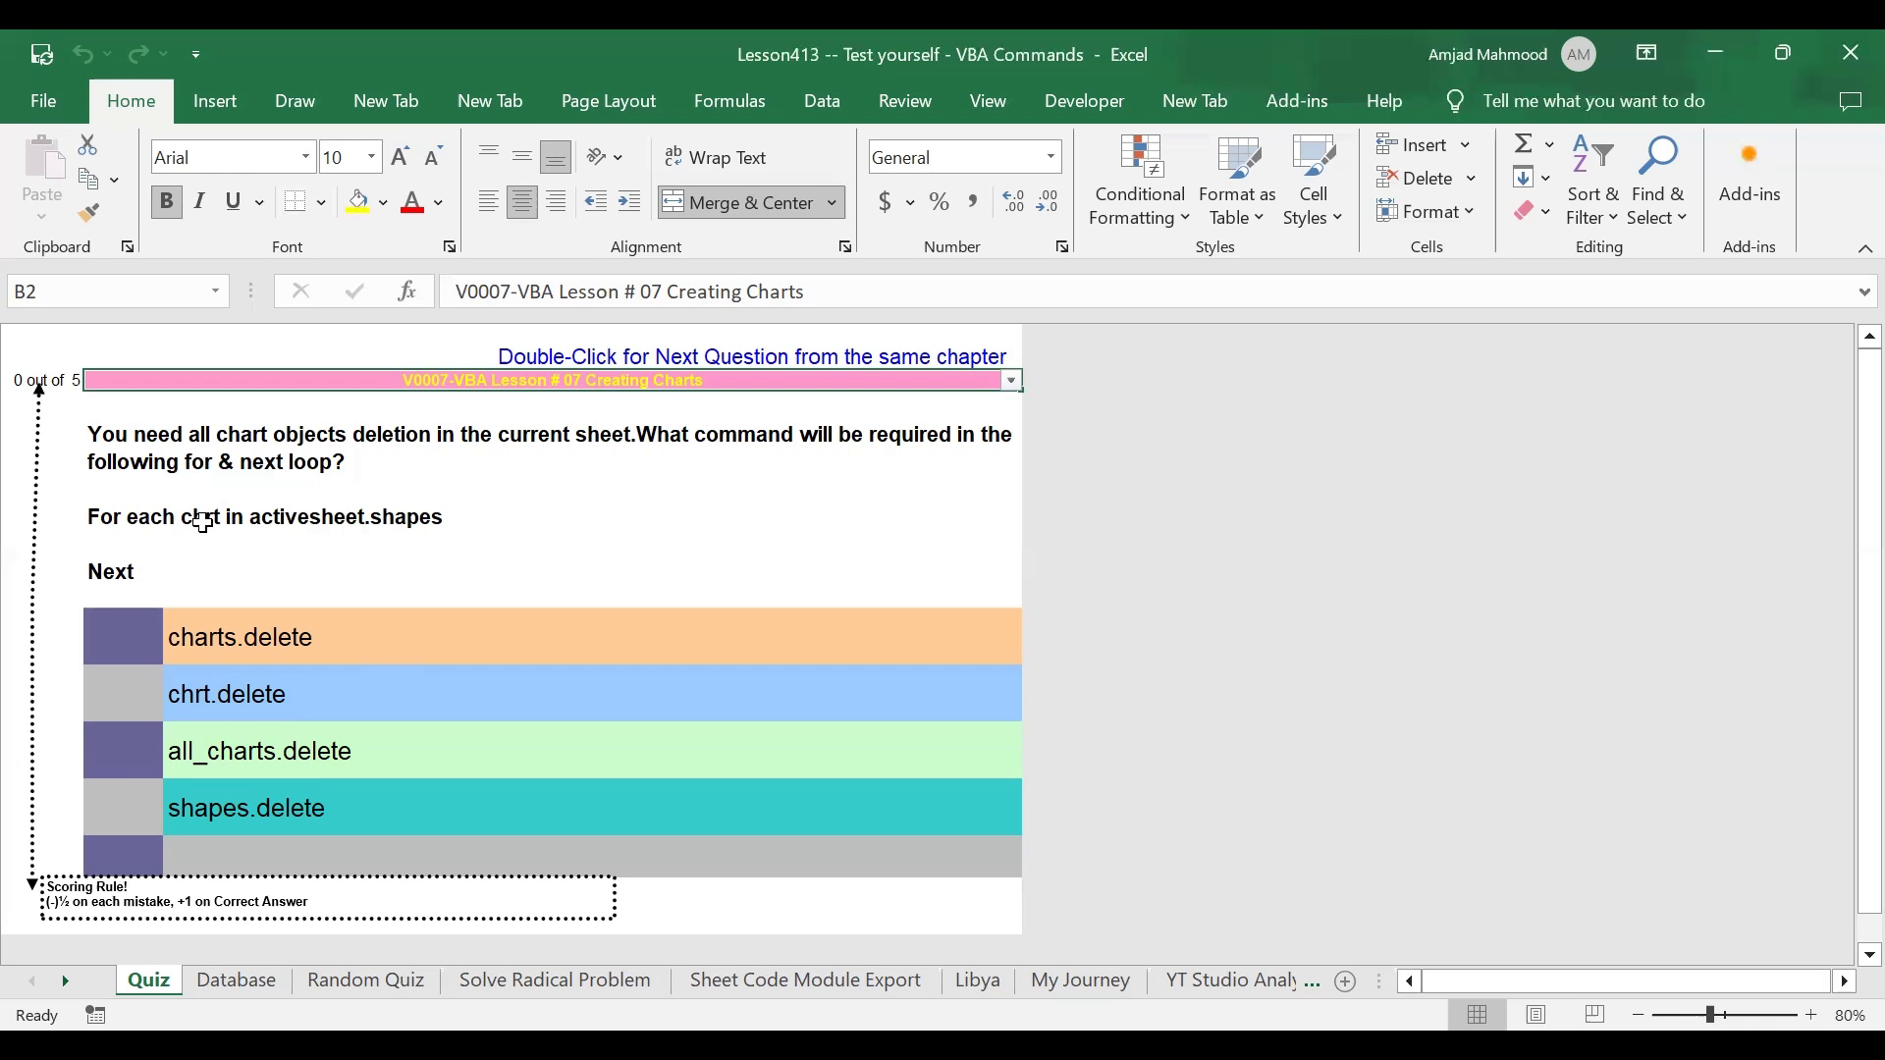
pyautogui.click(117, 699)
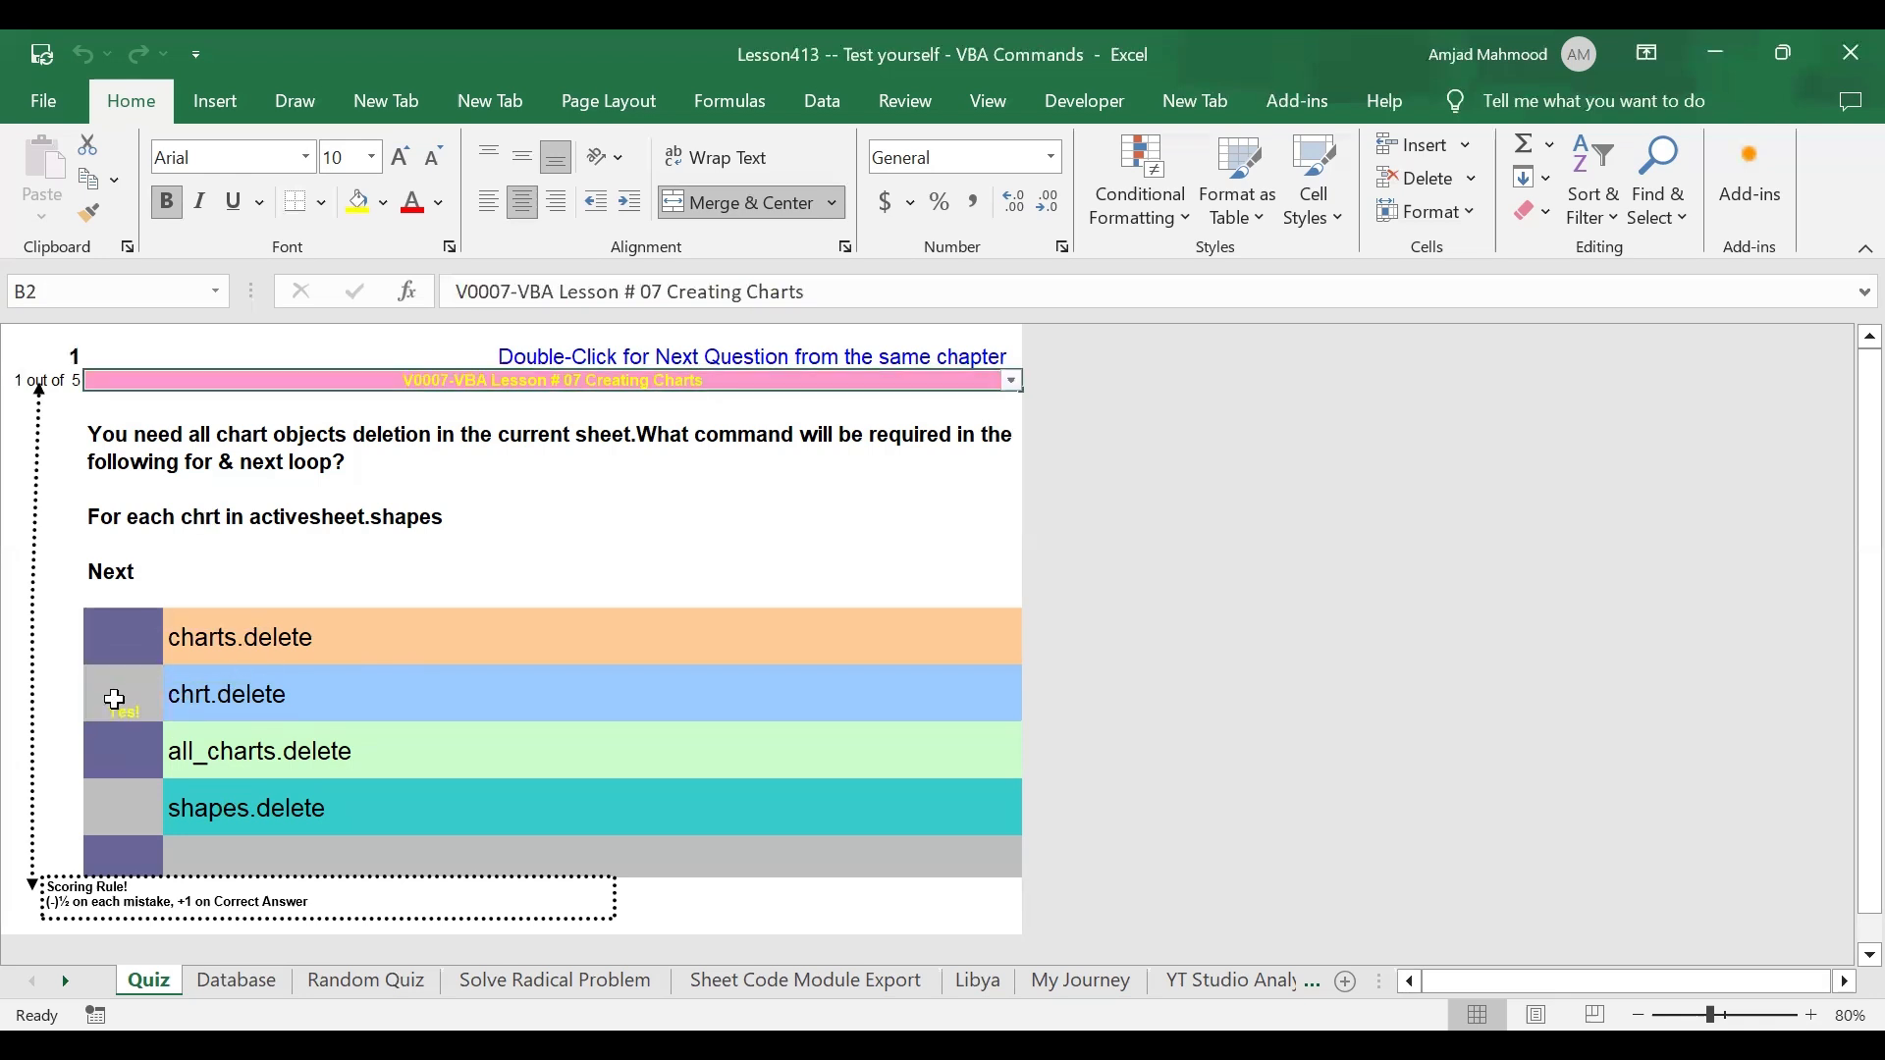